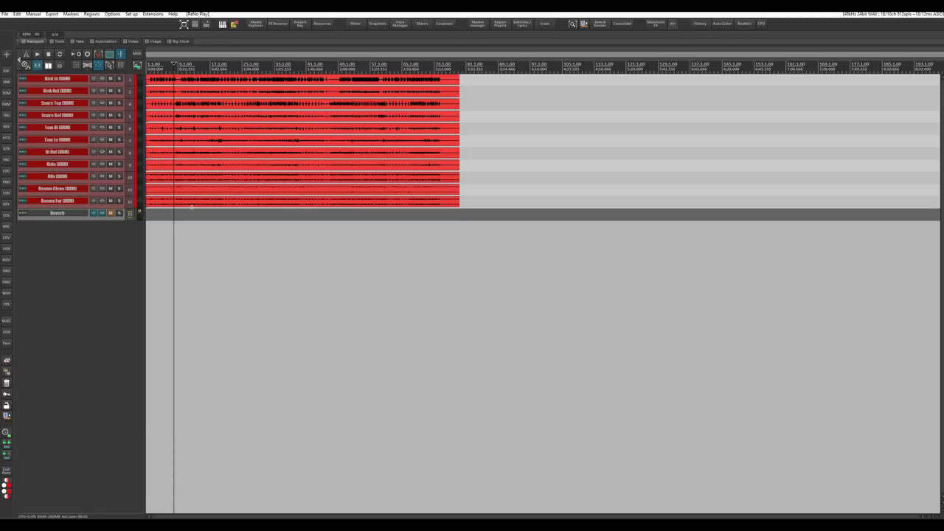
Show the mixer, select all eleven drum tracks and move their faders together during playback, ending about 0.9 dB on Kick In.
key(ctrl+m)
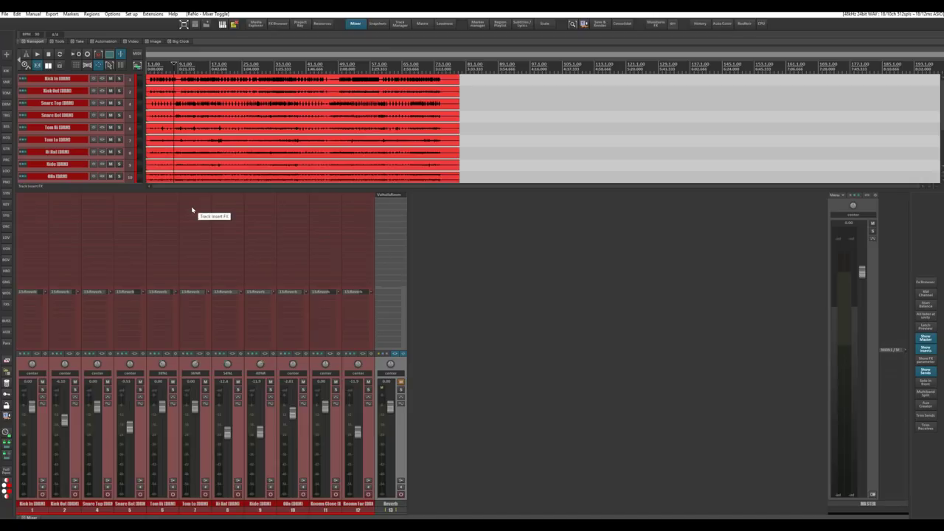
click(34, 357)
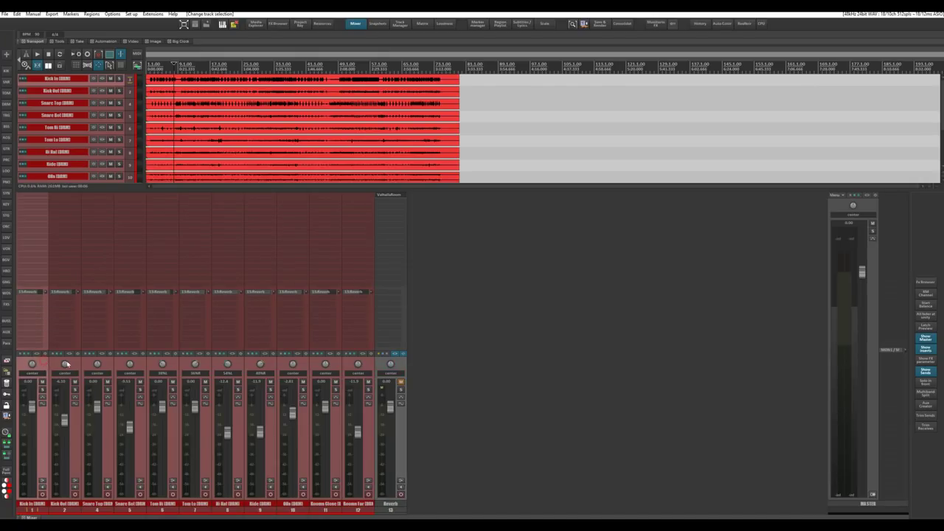
click(336, 379)
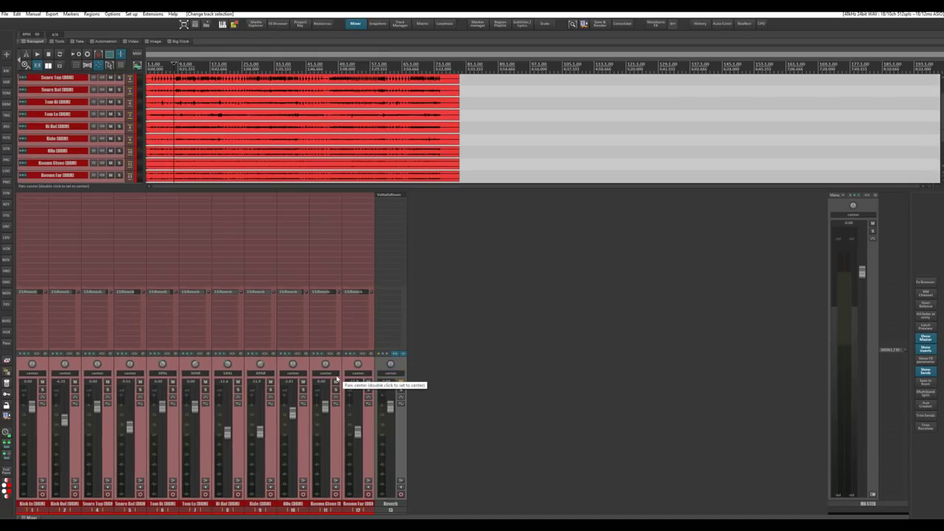
key(space)
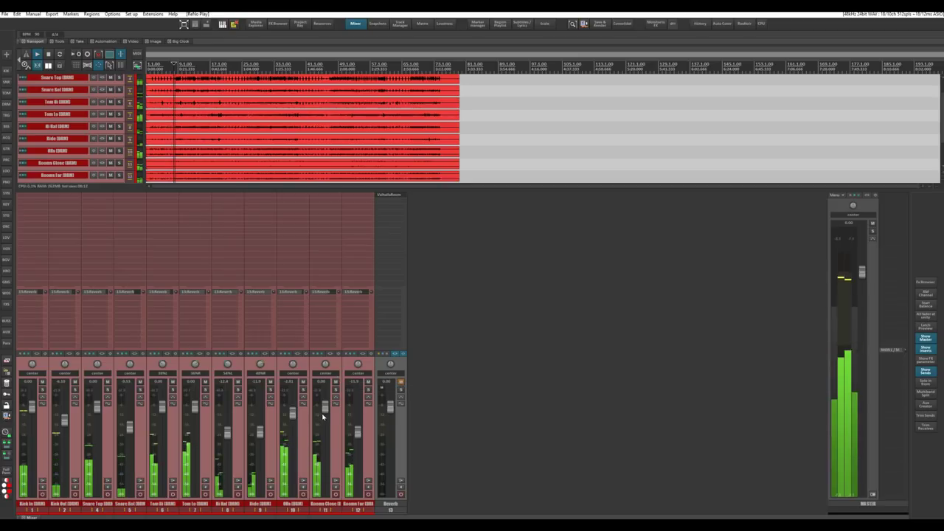
drag(325, 441, 325, 413)
key(space)
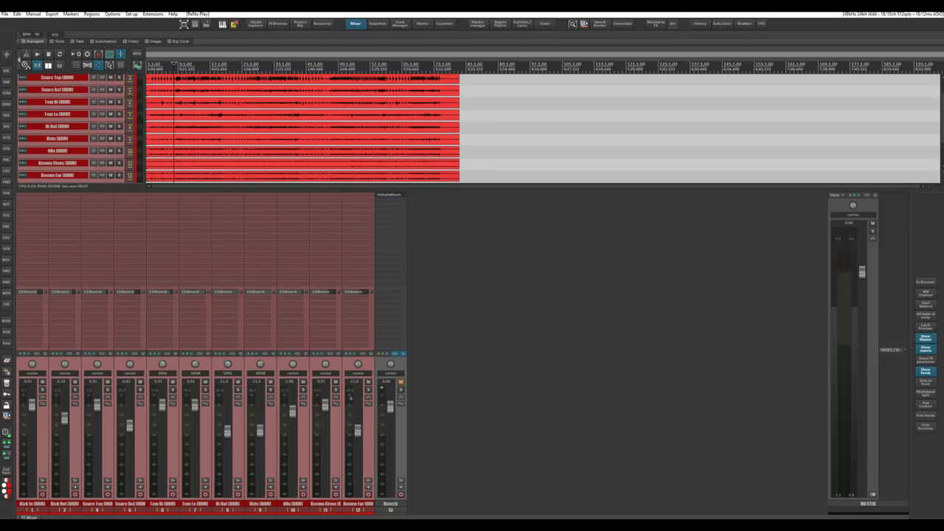
Add a new track after the Reverb track and name it DRUMS.
click(439, 389)
double_click(440, 389)
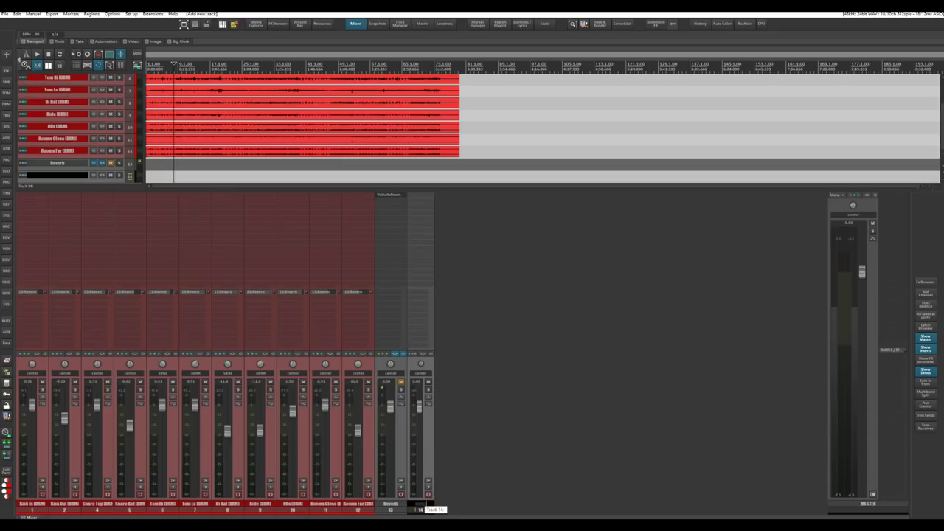
double_click(419, 504)
text(DRUMS)
key(Return)
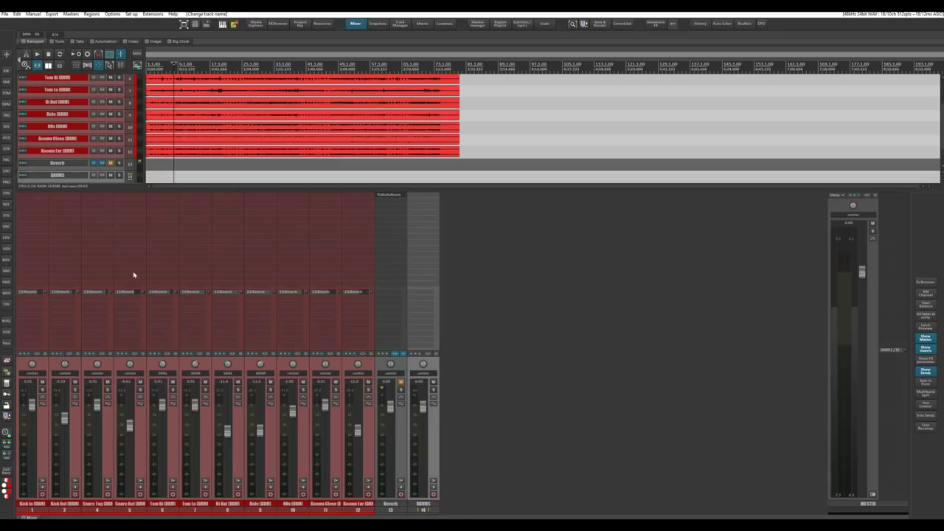
Disable the master/parent send on all eleven drum tracks and check the routing by playing the project.
shift+click(46, 365)
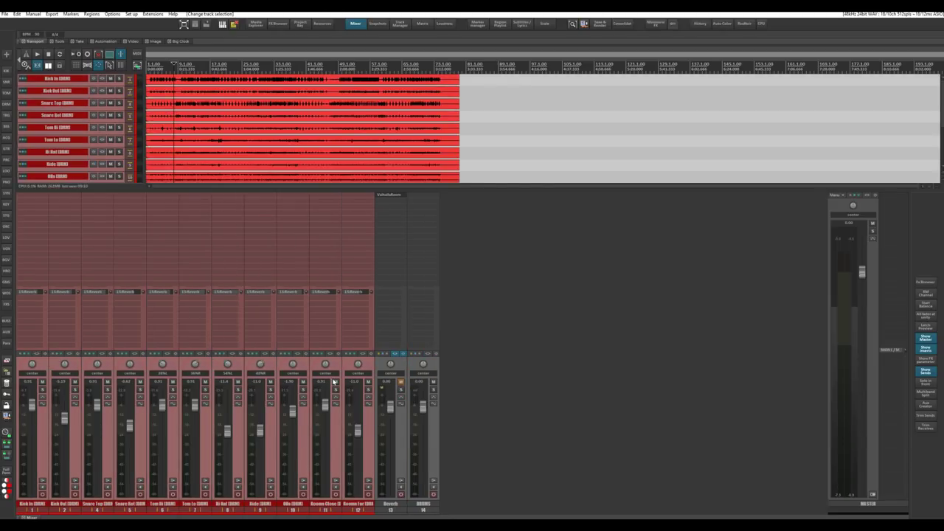
click(26, 355)
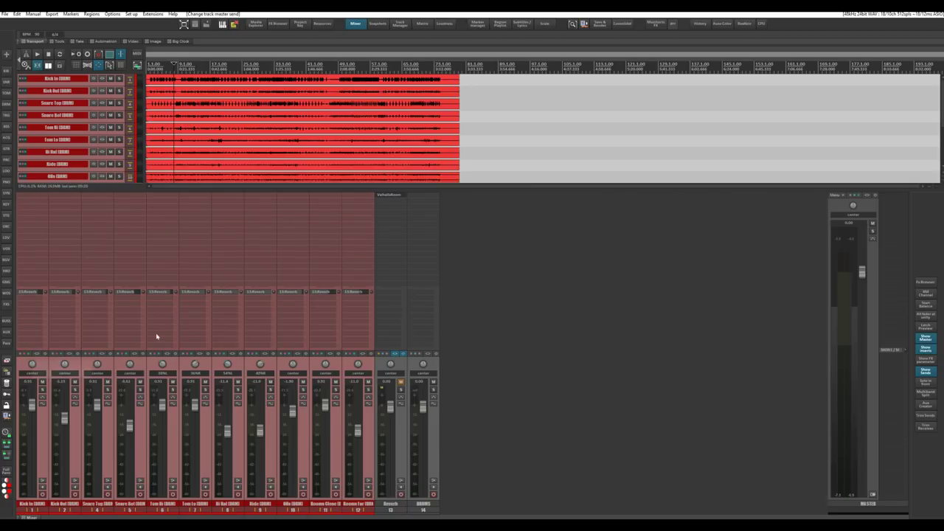
click(483, 358)
key(space)
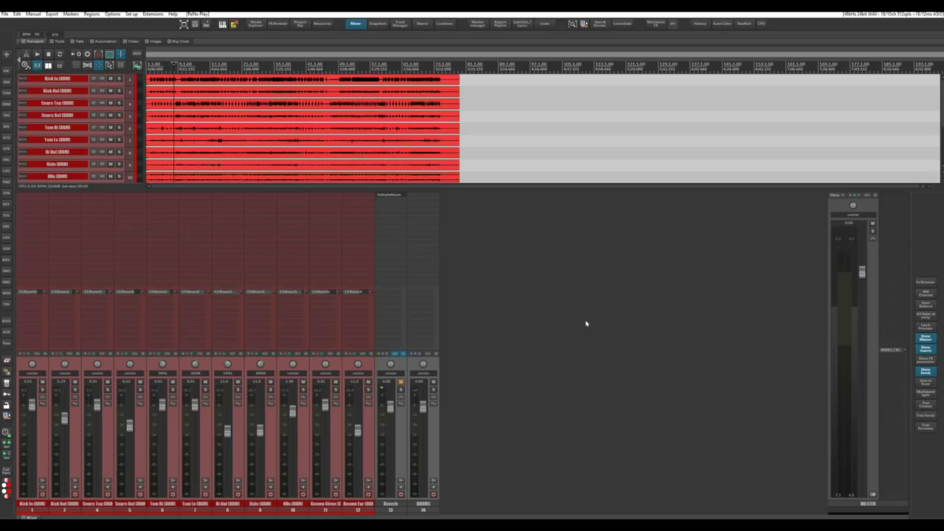
Route all eleven drum tracks to the DRUMS track with a post-fader send and check the Kick In send's controls.
click(30, 363)
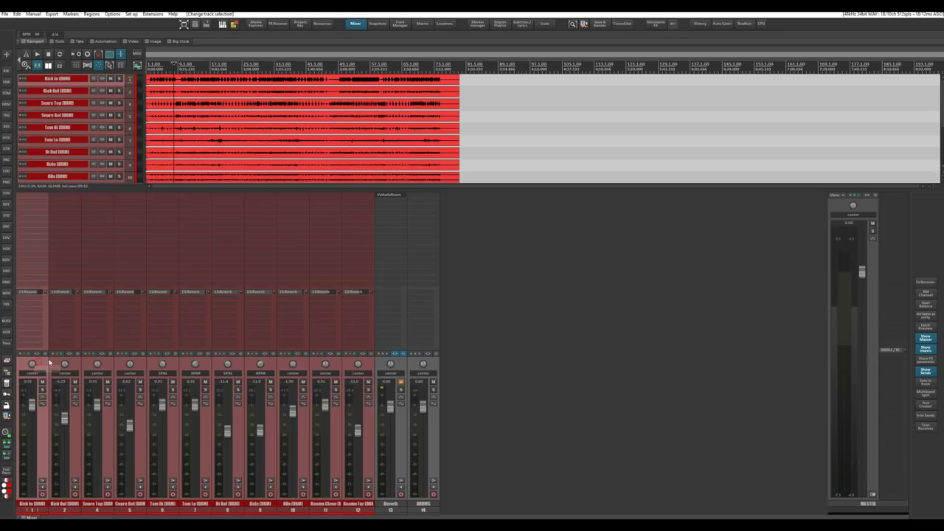
shift+click(325, 369)
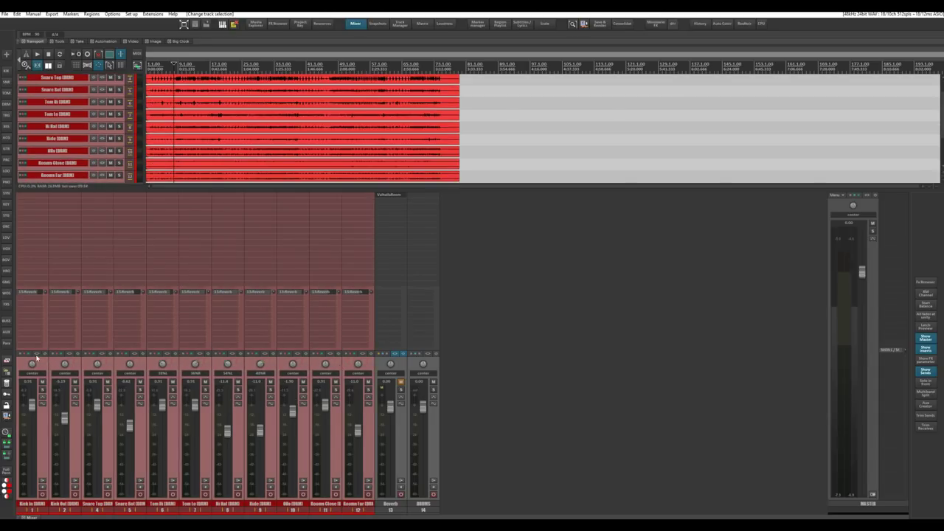
mouse_move(28, 355)
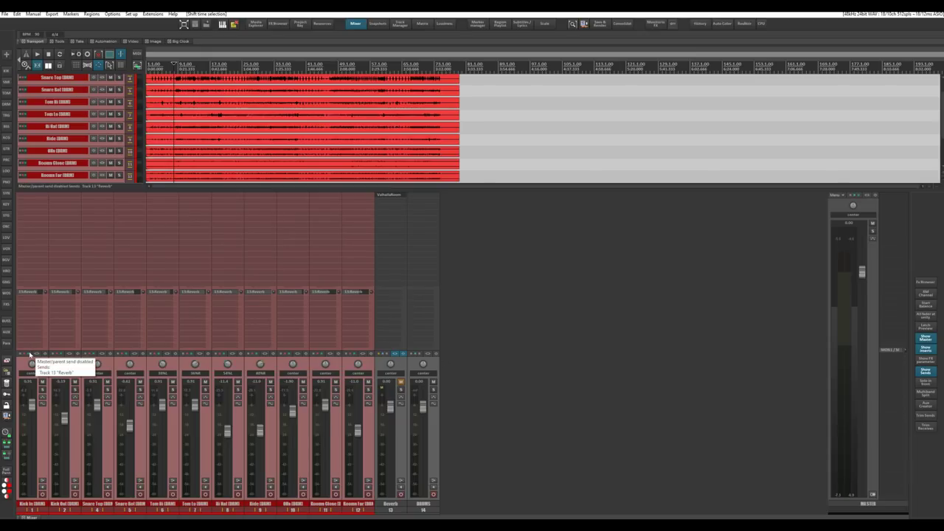
drag(29, 355, 414, 365)
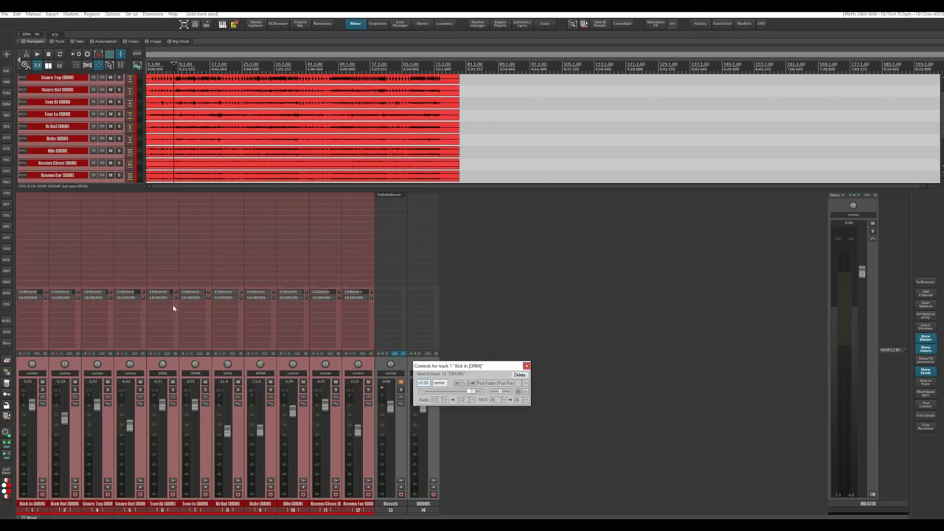
click(37, 297)
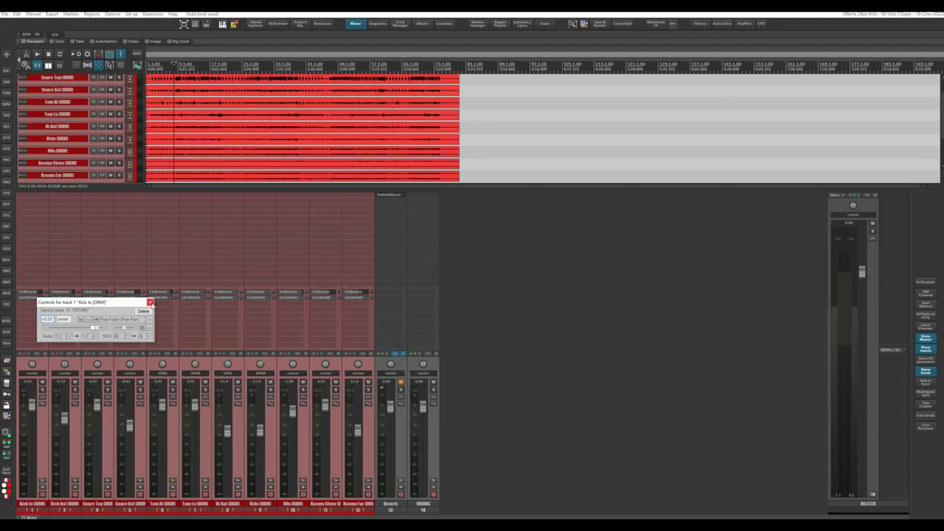
click(150, 302)
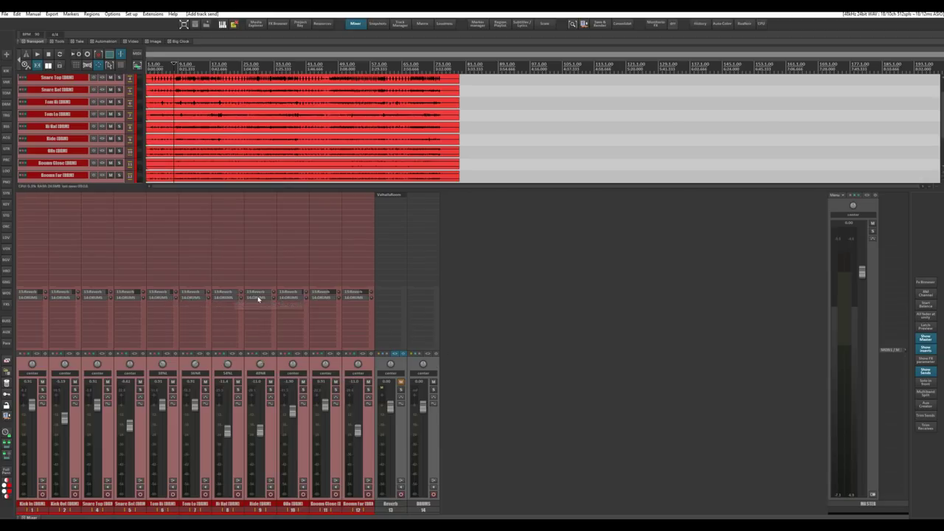
Play the drums through the DRUMS bus, try its fader at different levels and reset it to 0.00 dB.
click(434, 366)
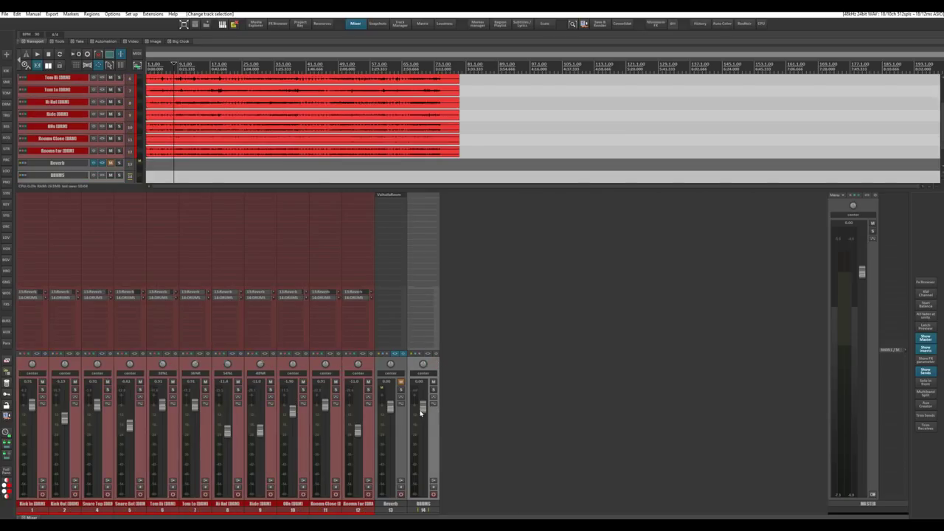
key(space)
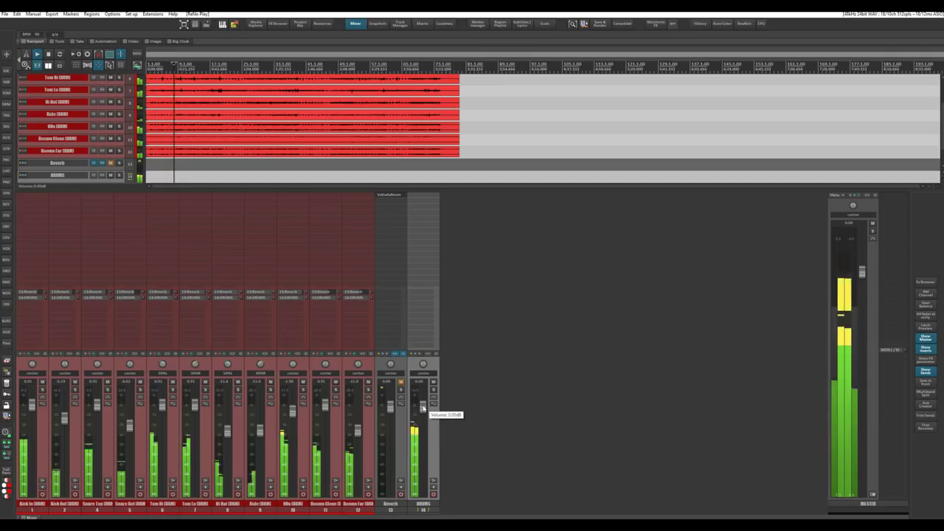
mouse_move(423, 407)
mouse_down()
mouse_move(422, 479)
mouse_move(423, 406)
mouse_up()
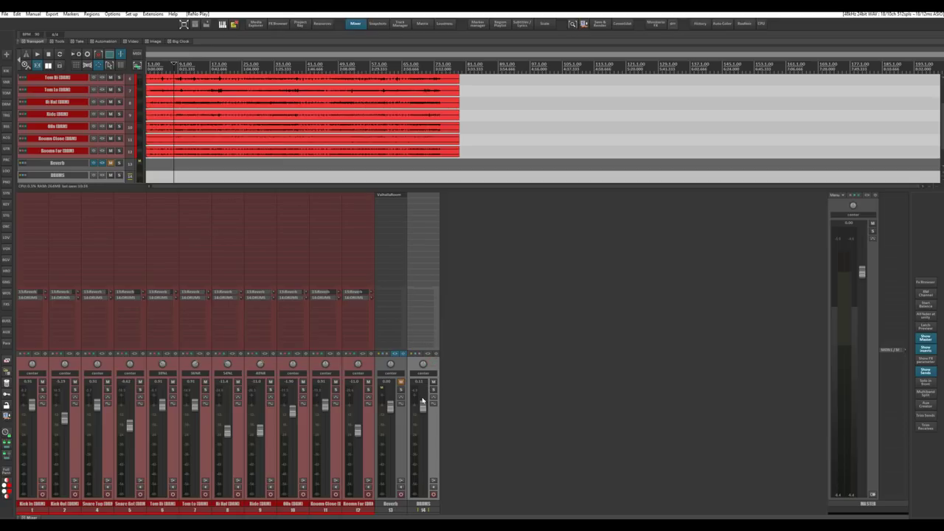
mouse_move(423, 409)
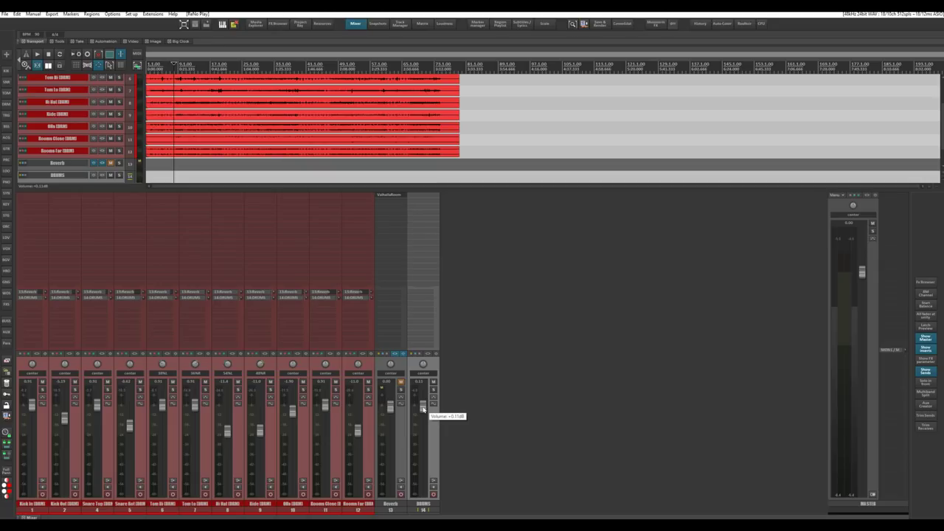
key(space)
mouse_move(422, 408)
mouse_down()
mouse_move(425, 487)
mouse_move(427, 425)
mouse_up()
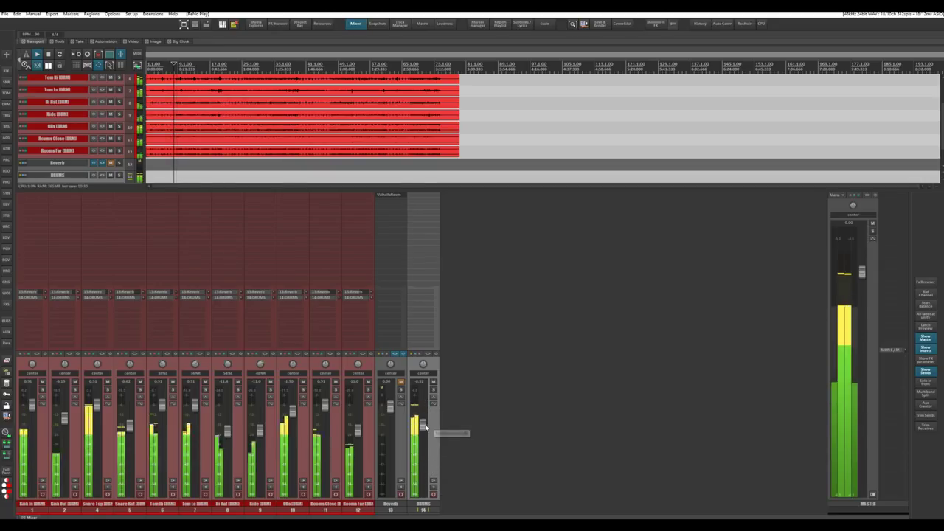
key(space)
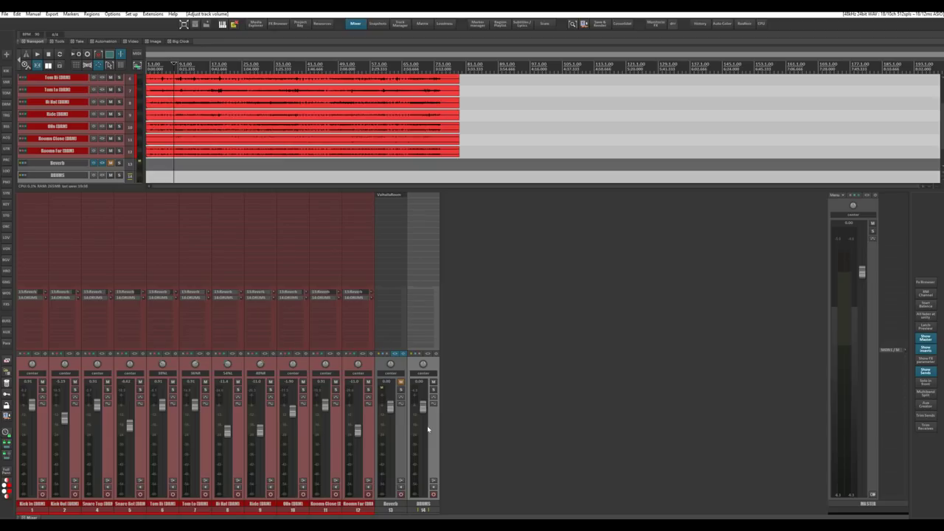
Unmute the Reverb track and play the drums together with the reverb.
click(401, 381)
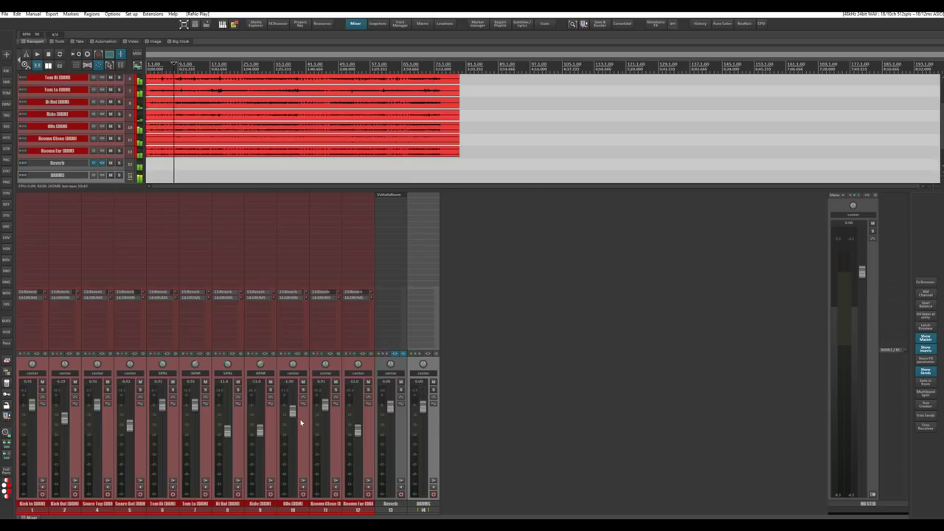
key(space)
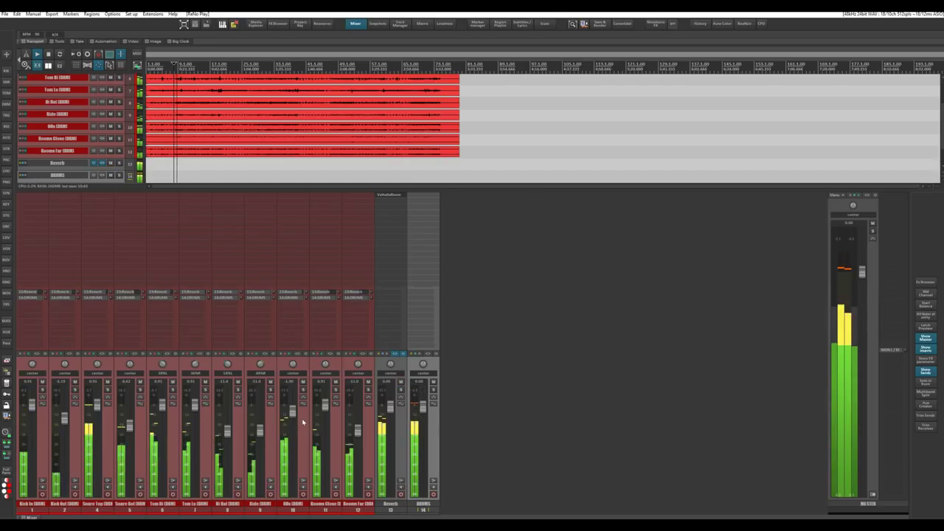
key(space)
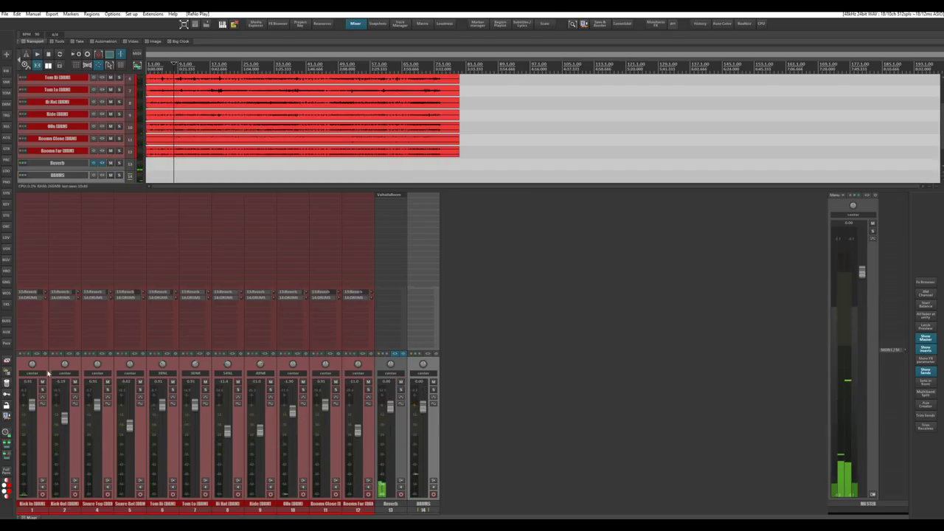
Check the drum tracks' Reverb sends, ride the DRUMS fader during playback with the reverb active and return it to 0.00 dB.
click(32, 317)
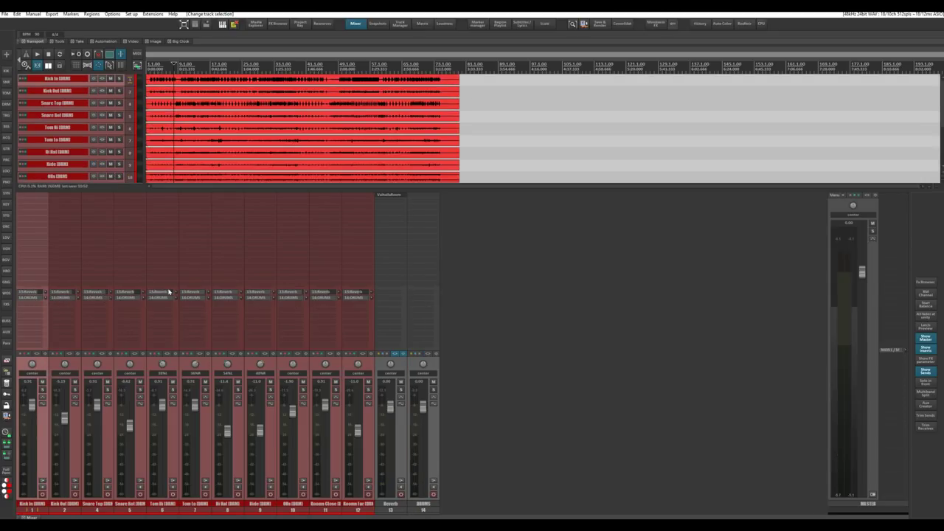
click(236, 369)
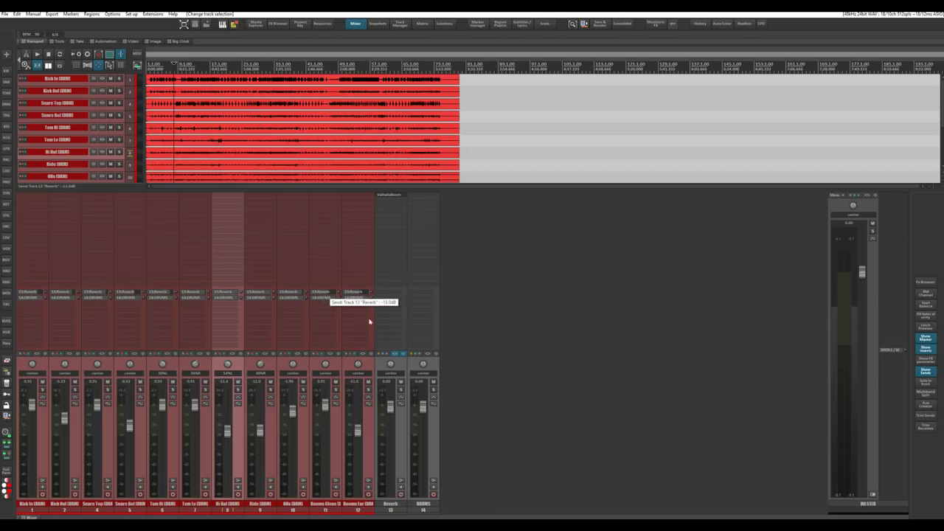
mouse_move(423, 406)
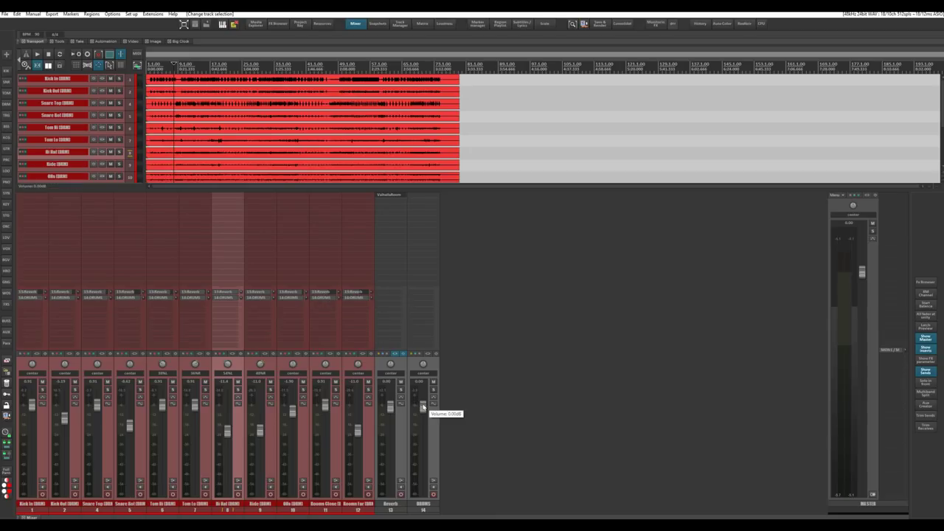
key(space)
mouse_move(423, 407)
mouse_down()
mouse_move(423, 509)
mouse_move(420, 405)
mouse_up()
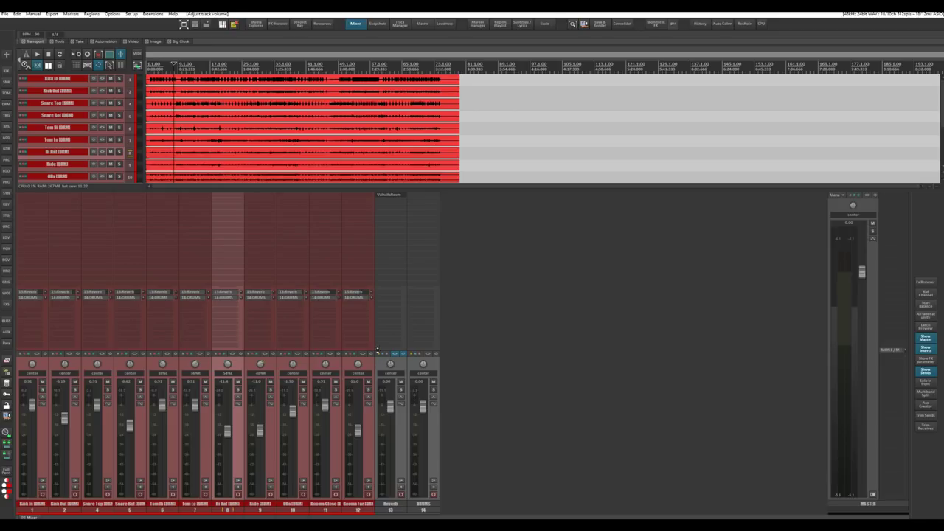
Try lowering the DRUMS fader against the Reverb track, reset it to 0.00 dB and mute the Reverb track again.
mouse_move(380, 355)
click(398, 367)
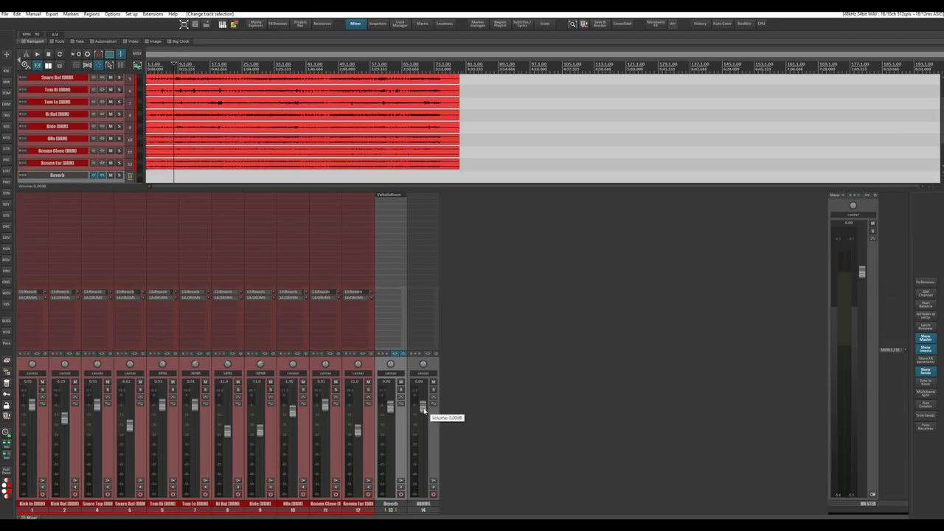
drag(424, 410, 422, 440)
double_click(423, 440)
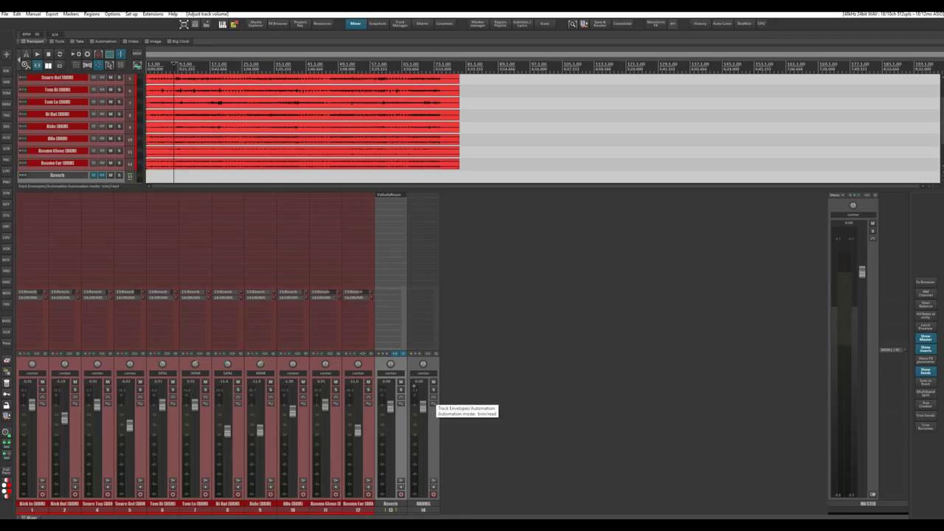
click(401, 382)
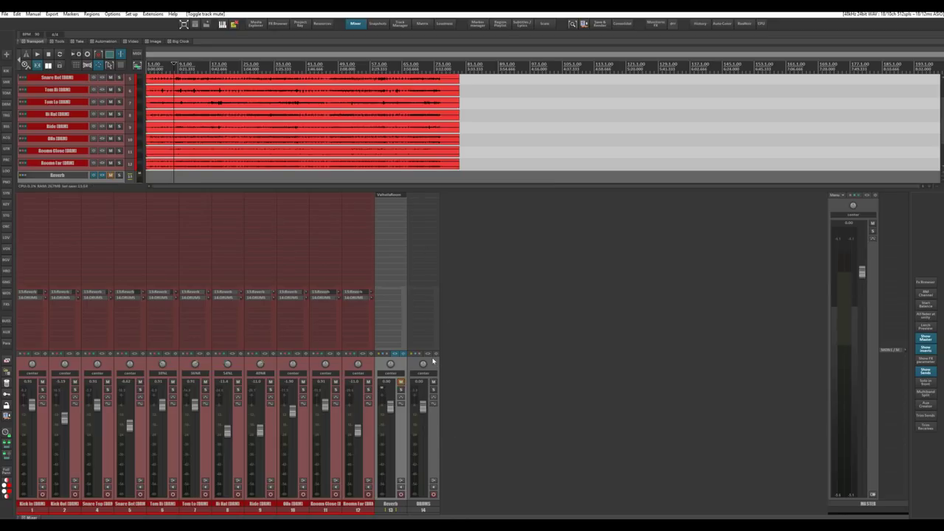
Insert the ReaEQ digital equalizer as the first effect on the DRUMS track.
click(434, 362)
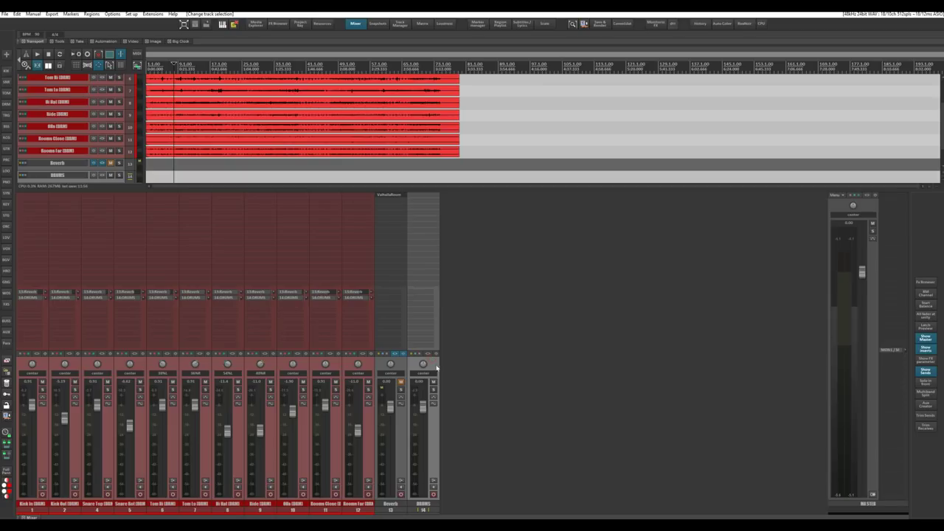
right_click(421, 195)
mouse_move(450, 213)
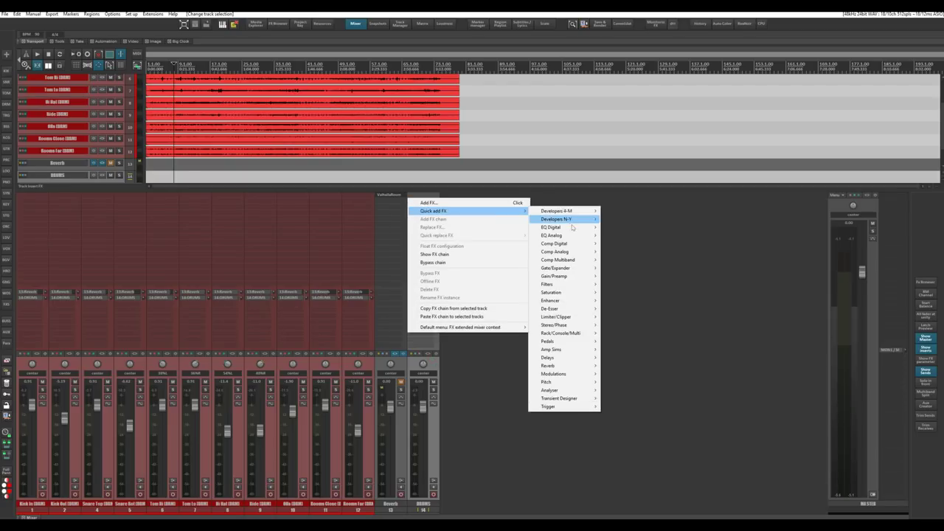
mouse_move(574, 229)
click(620, 230)
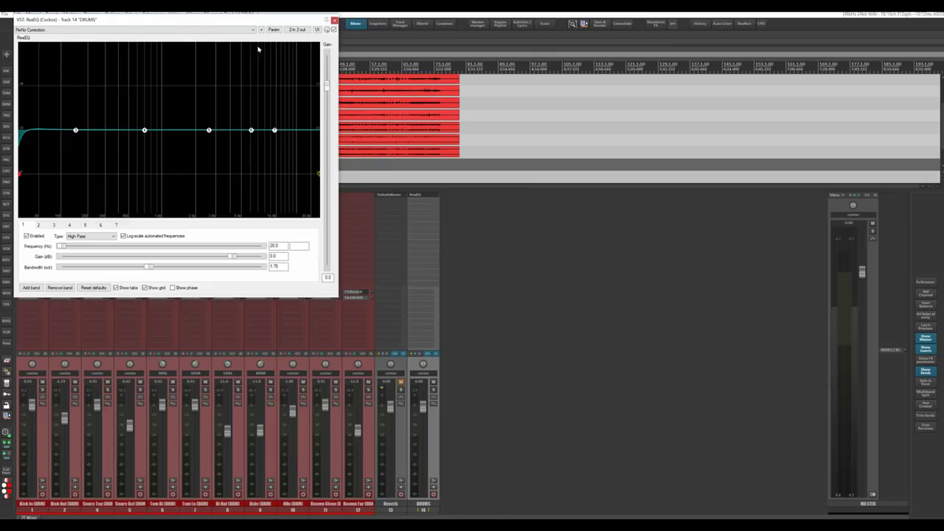
Try a band 4 cut of about -8.9 dB at about 279 Hz in ReaEQ during playback and close the equalizer.
drag(258, 21, 703, 84)
key(space)
drag(596, 198, 552, 258)
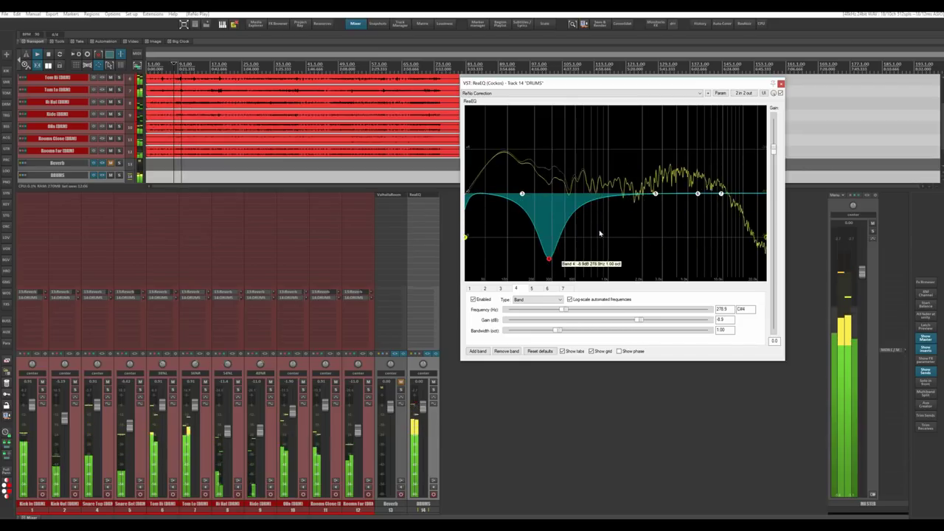
key(space)
click(781, 84)
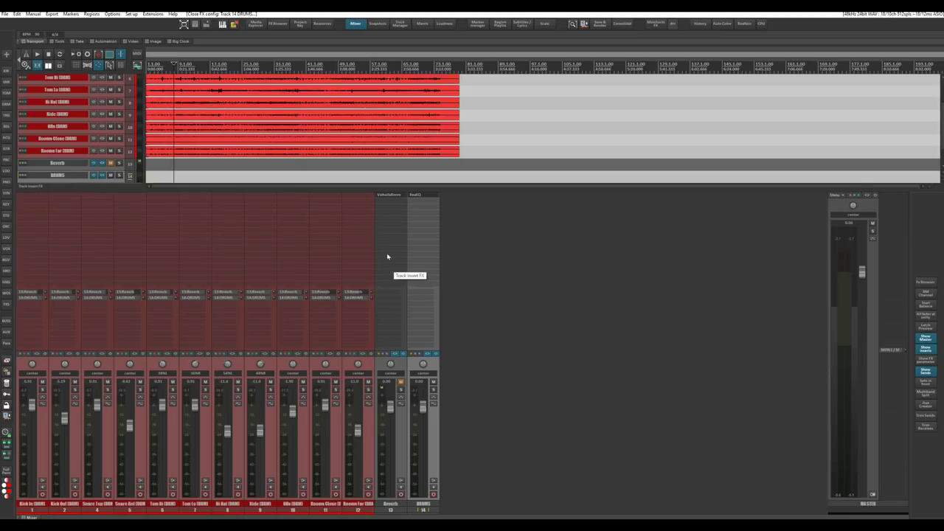
Remove ReaEQ from the DRUMS track, delete the DRUMS track and hide the mixer.
key(Delete)
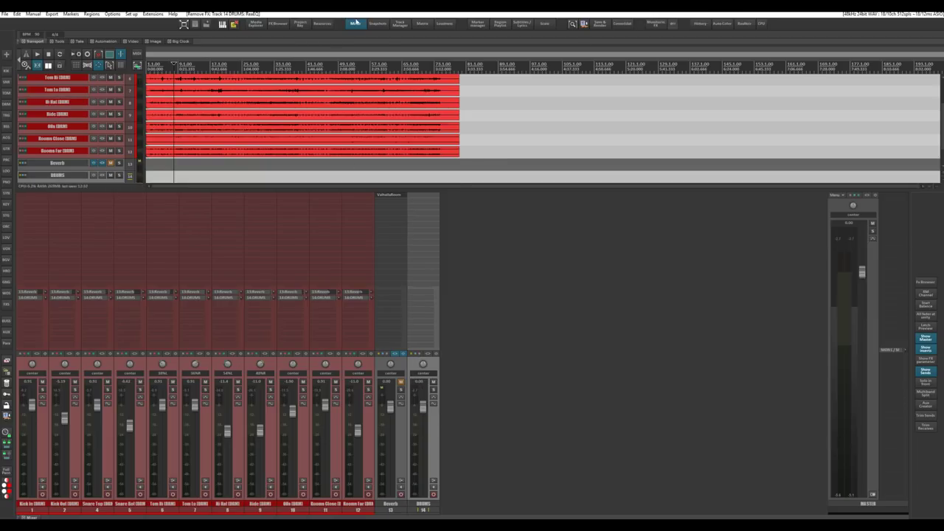
key(Delete)
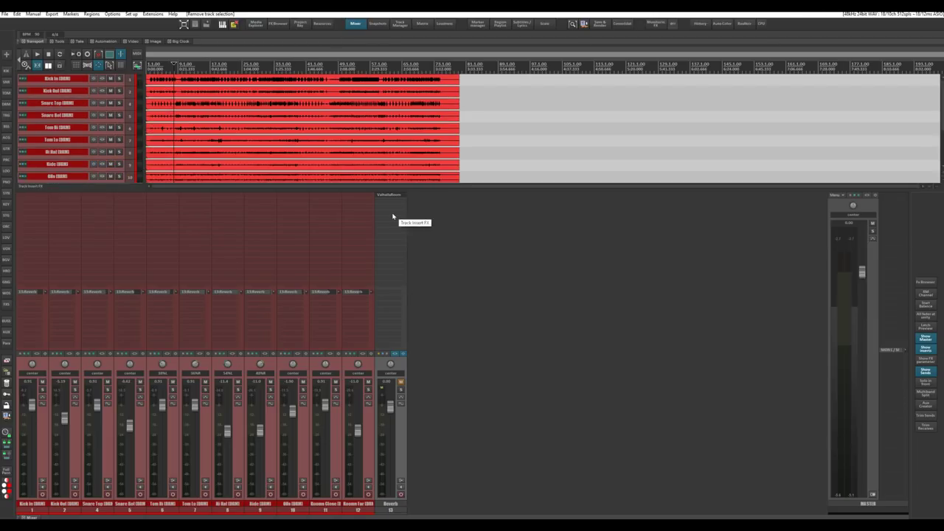
click(355, 23)
Add a new track below Reverb and name it Drums.
double_click(65, 242)
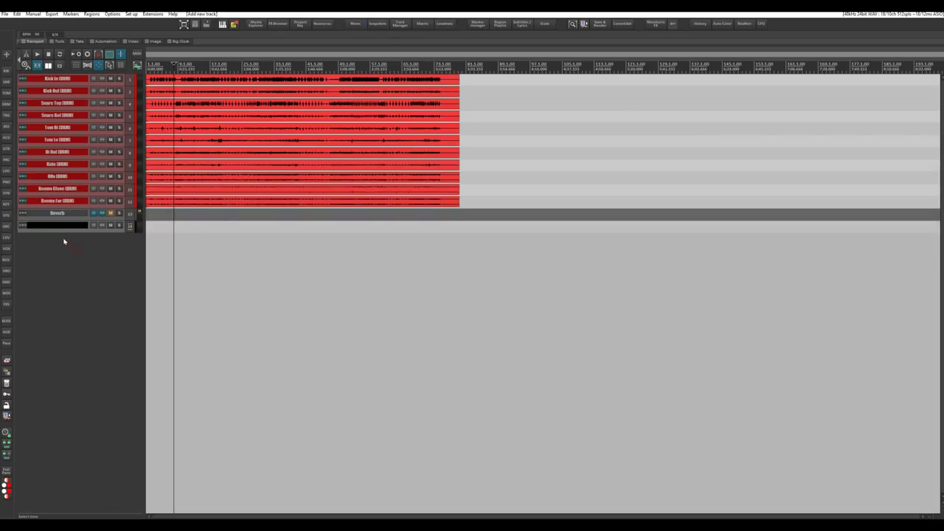
double_click(60, 226)
text(Bass)
key(Return)
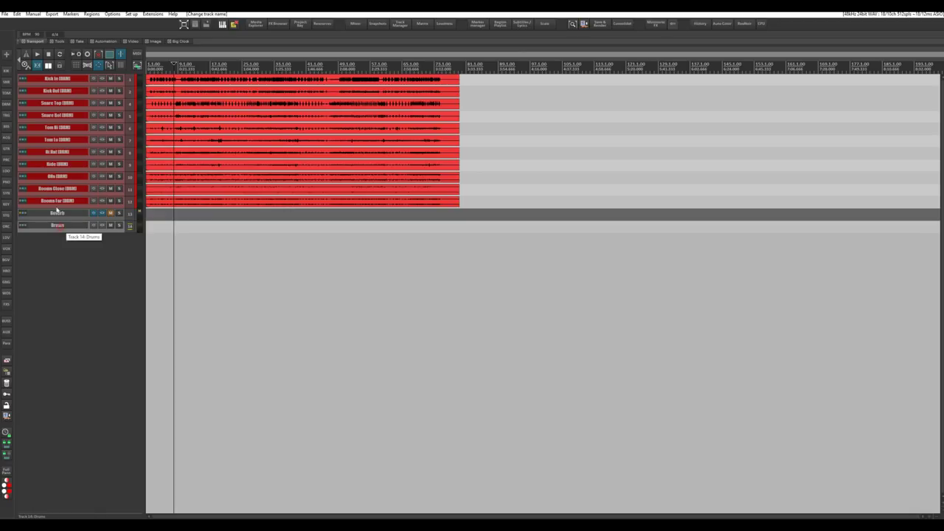
Place the Drums track above Kick In and nest all tracks from Kick In to Rooms Far inside it as a folder.
drag(60, 227, 66, 77)
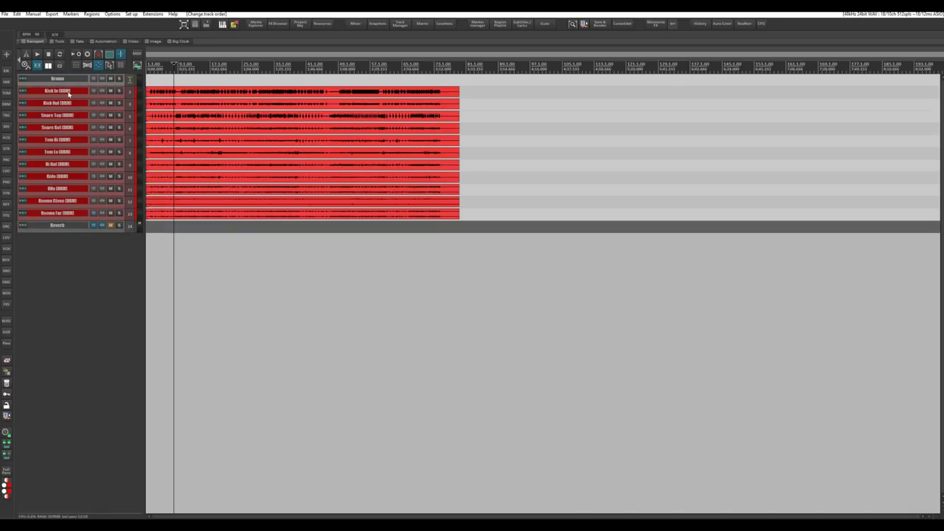
click(70, 94)
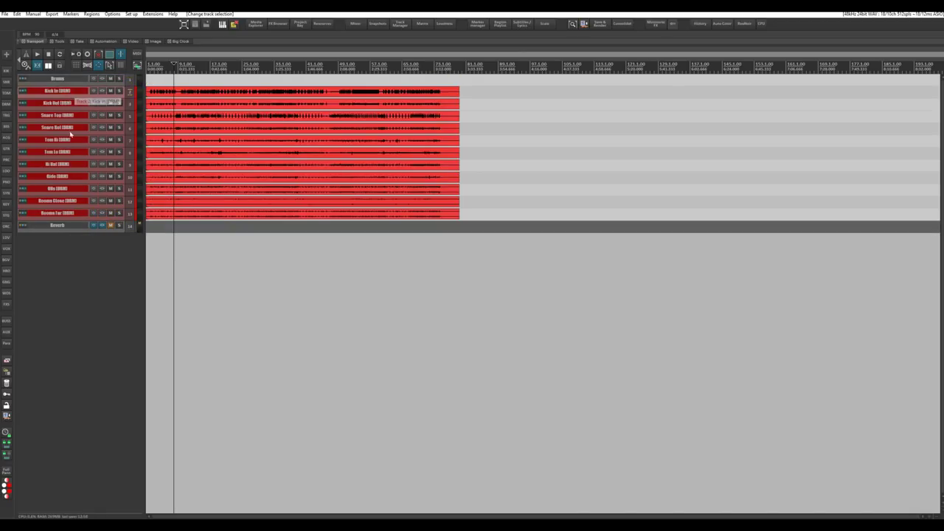
shift+click(70, 213)
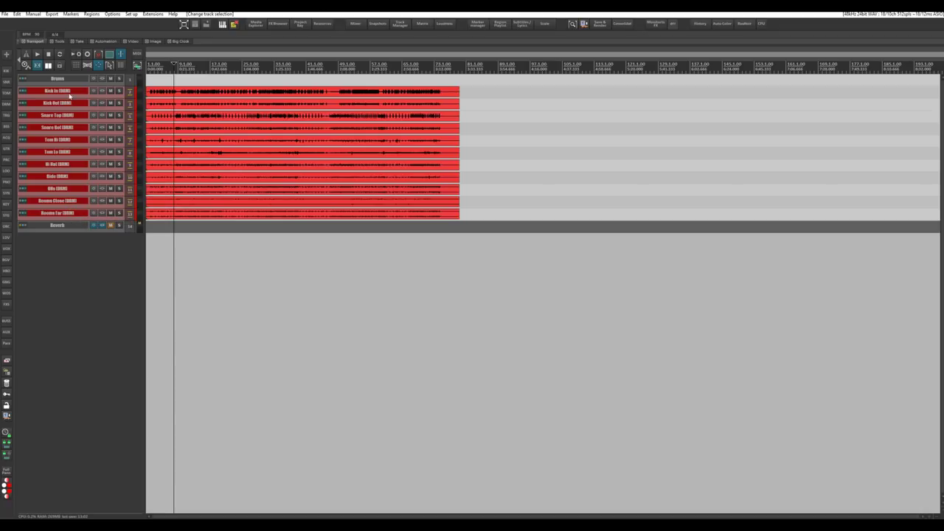
drag(70, 94, 71, 83)
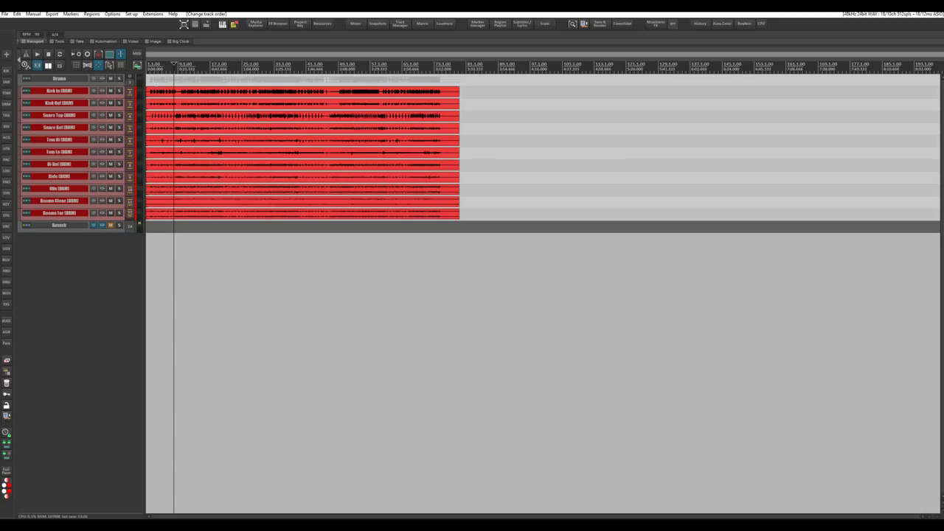
Play from near the project start with the mixer shown, ride the Drums folder fader and return it to 0.00 dB.
click(159, 66)
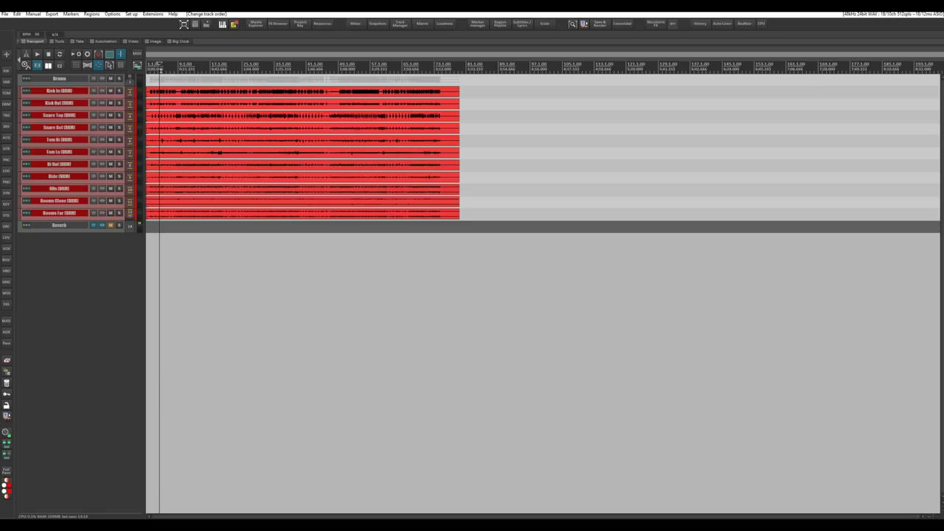
key(ctrl+m)
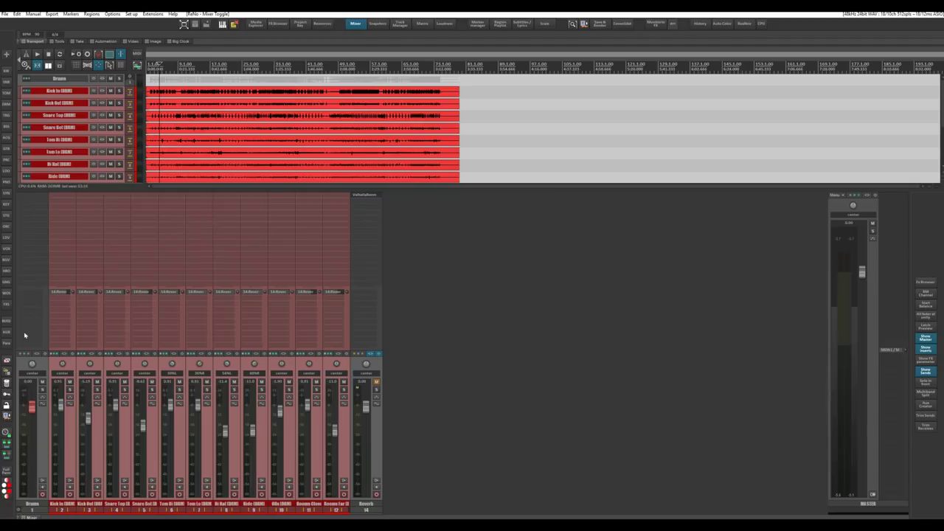
click(42, 364)
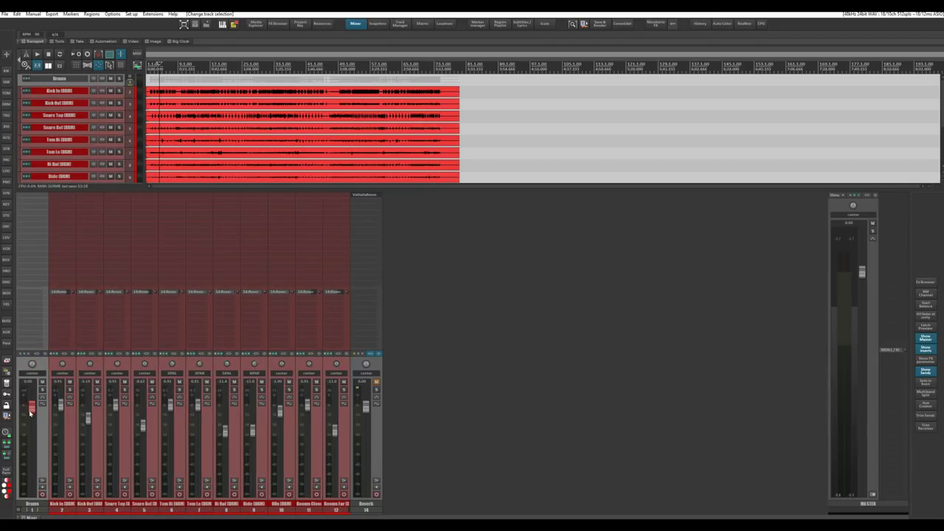
key(space)
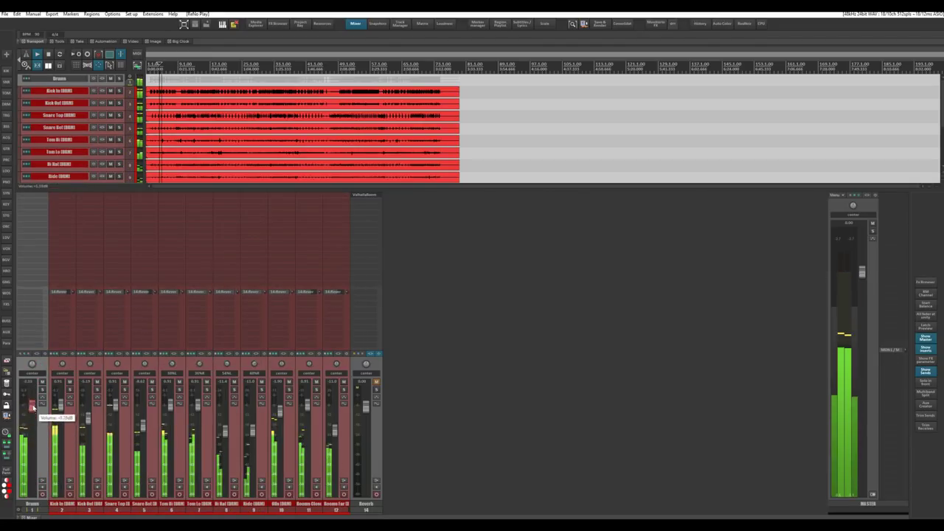
mouse_move(31, 408)
mouse_down()
mouse_move(32, 391)
mouse_move(32, 439)
mouse_move(33, 419)
mouse_up()
key(space)
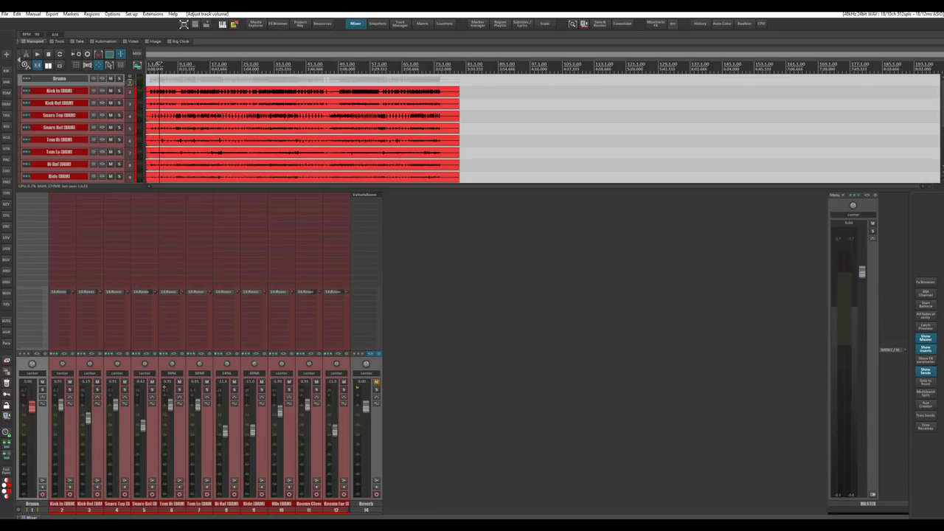
Unmute the Reverb track, ride the Drums folder fader against the reverb during playback and reset it to 0.00 dB.
click(376, 381)
key(space)
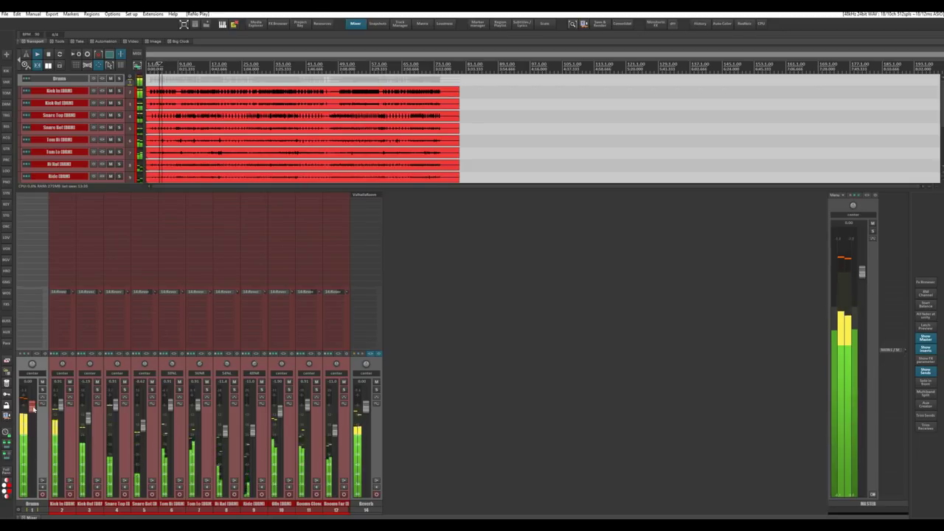
mouse_move(33, 408)
mouse_down()
mouse_move(31, 492)
mouse_move(31, 419)
mouse_up()
key(space)
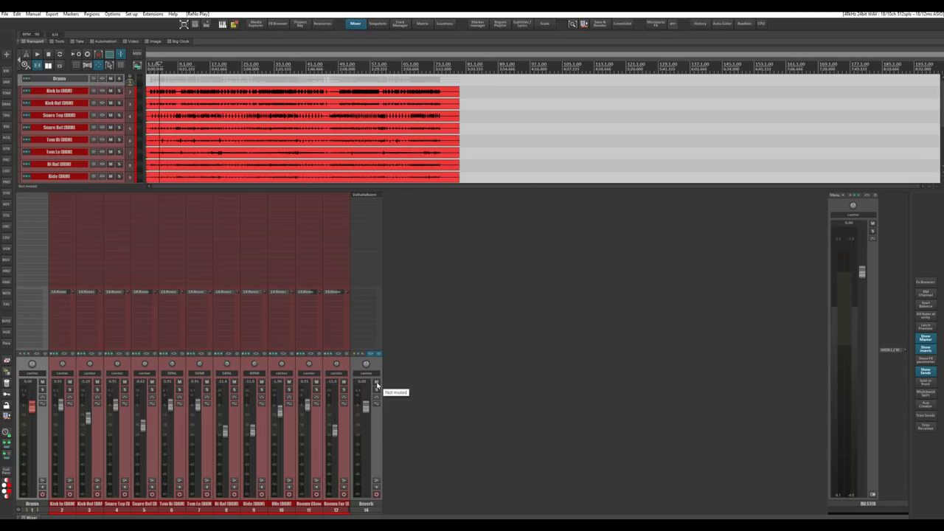
Insert the ReaEQ digital equalizer as the first effect on the Drums folder track.
right_click(19, 199)
mouse_move(51, 211)
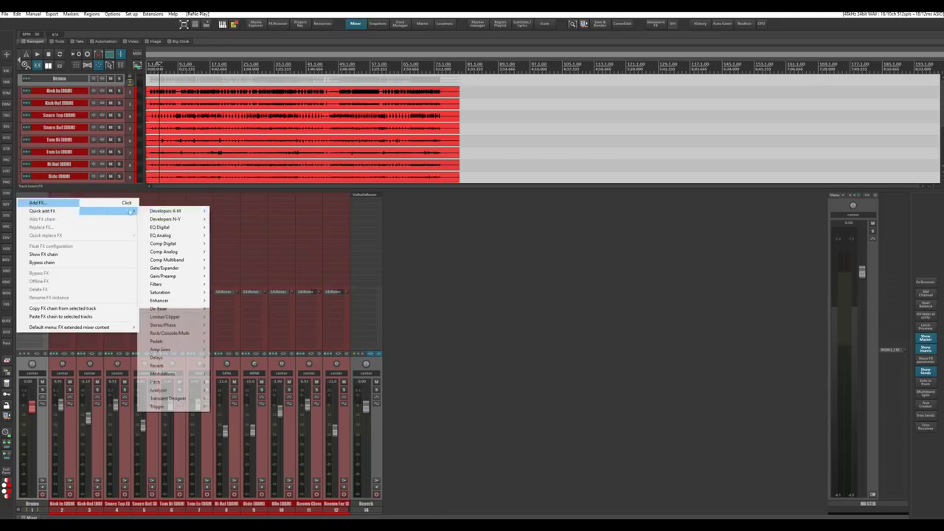
mouse_move(164, 226)
click(230, 234)
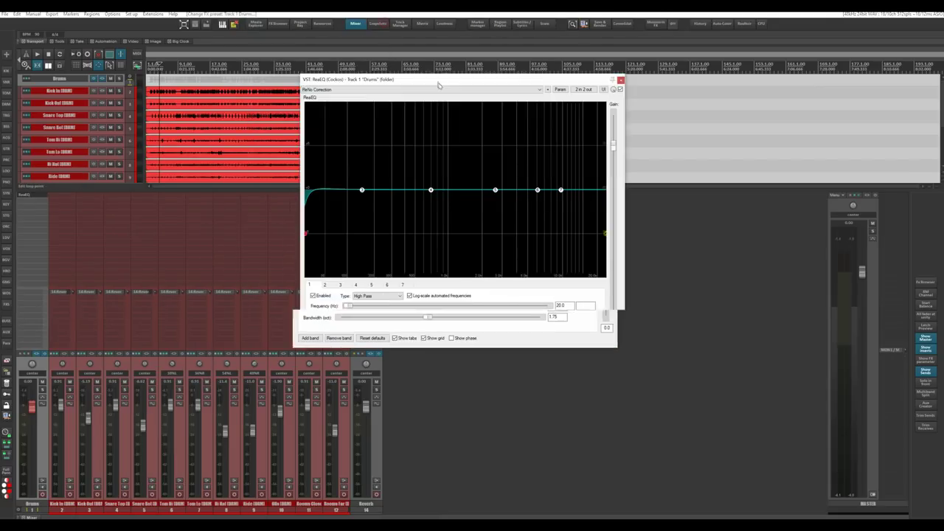
Try a strong boost and a deep cut with a ReaEQ band during playback and close the equalizer.
key(space)
drag(496, 193, 536, 108)
drag(537, 108, 395, 242)
key(space)
click(622, 81)
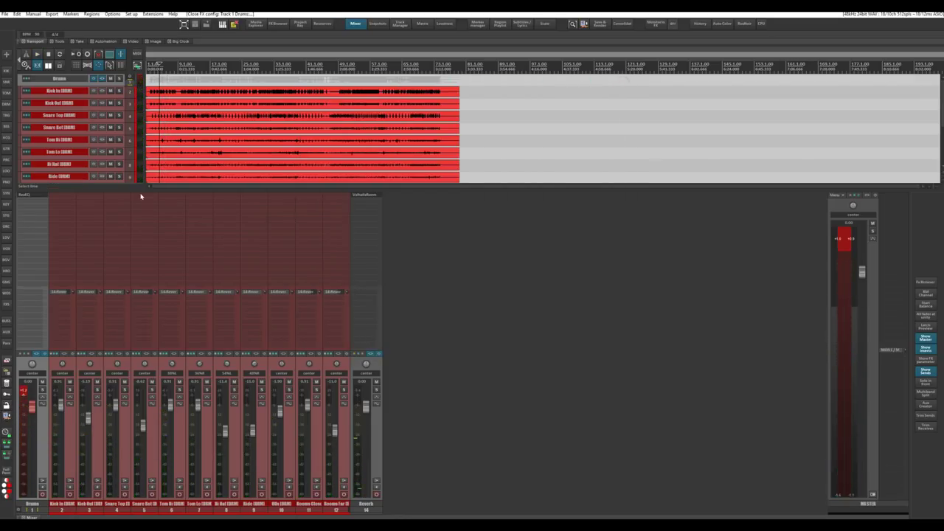
Remove ReaEQ from the Drums folder track, mute the Reverb track and clear the track selection.
alt+click(39, 198)
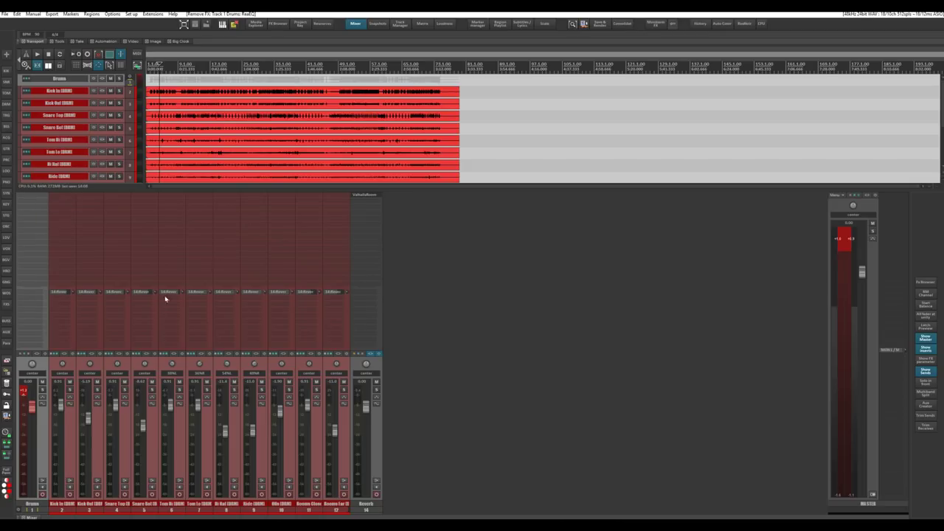
click(376, 382)
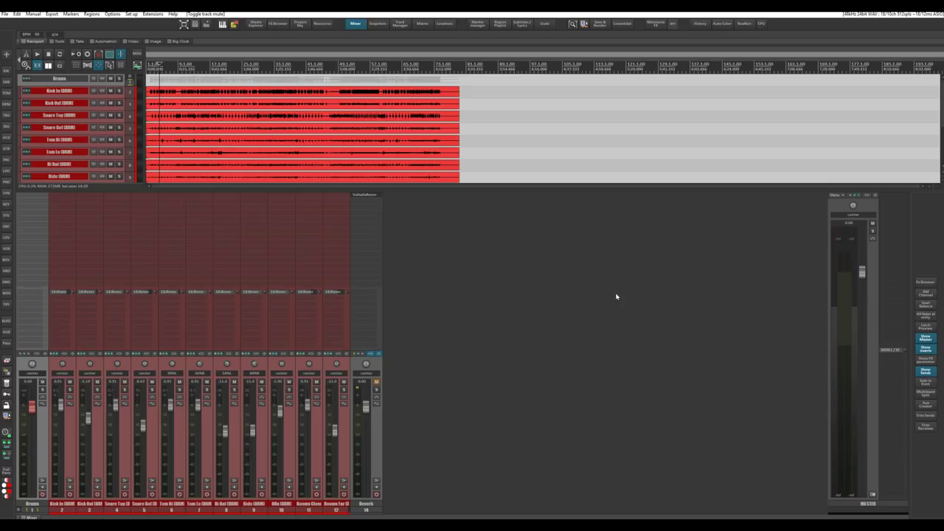
click(496, 314)
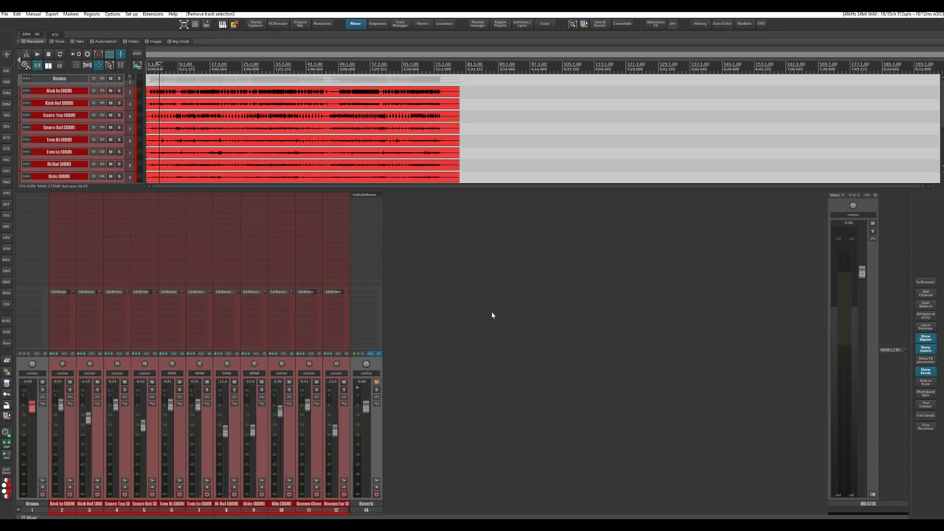
Collapse and expand the Drums folder's child tracks in the mixer several times, leaving them shown.
click(19, 512)
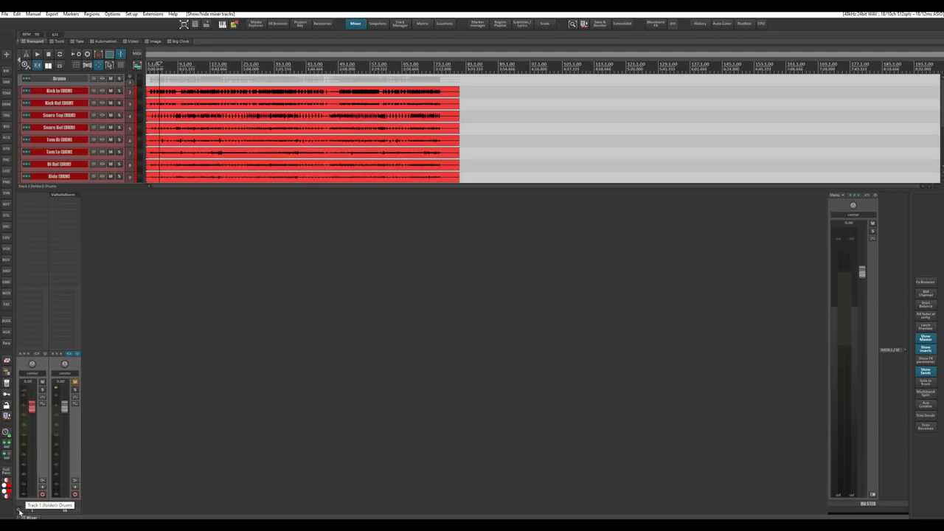
click(20, 512)
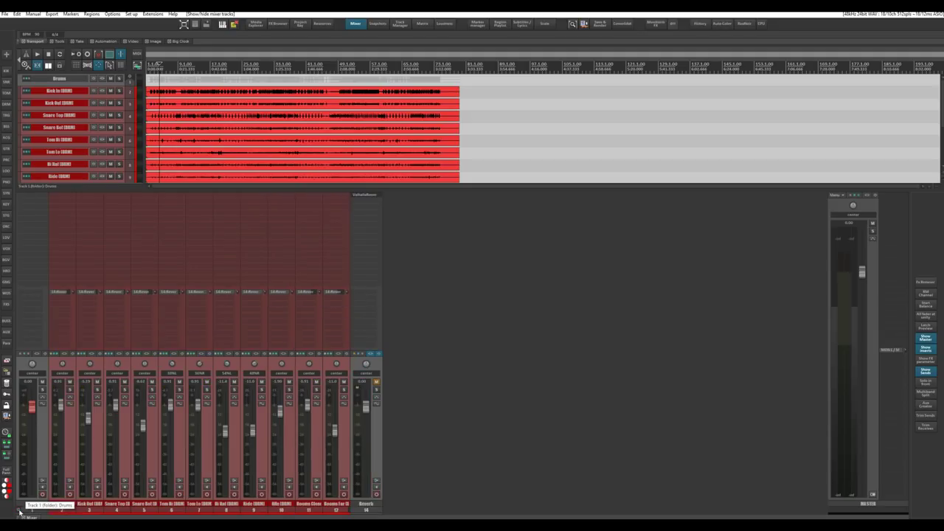
click(20, 512)
click(20, 512)
click(20, 512)
click(20, 512)
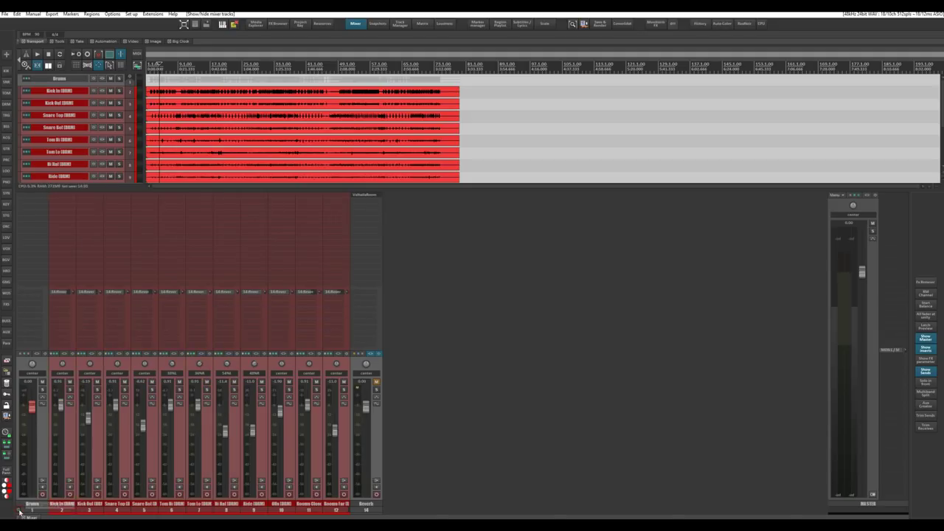
Hide the mixer and cycle the Drums folder through its compact views in the track list, back to full height.
click(357, 23)
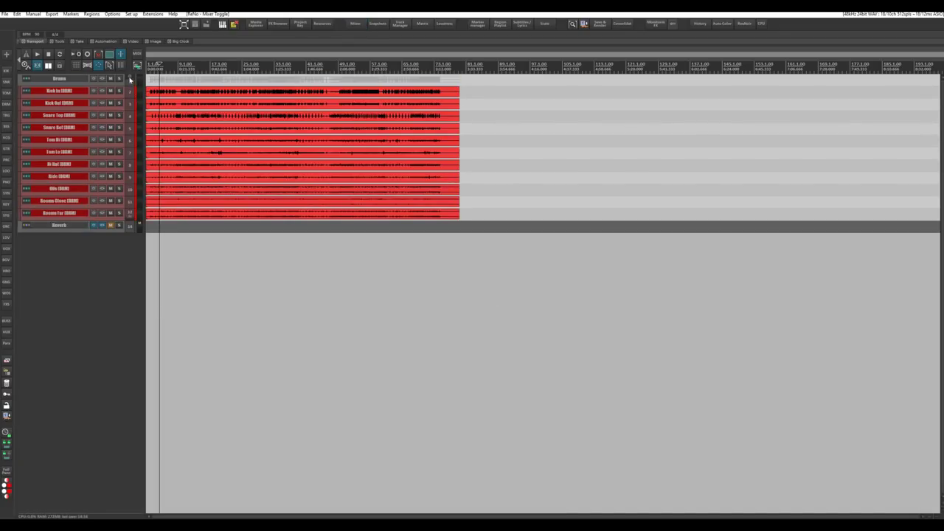
click(130, 79)
click(129, 79)
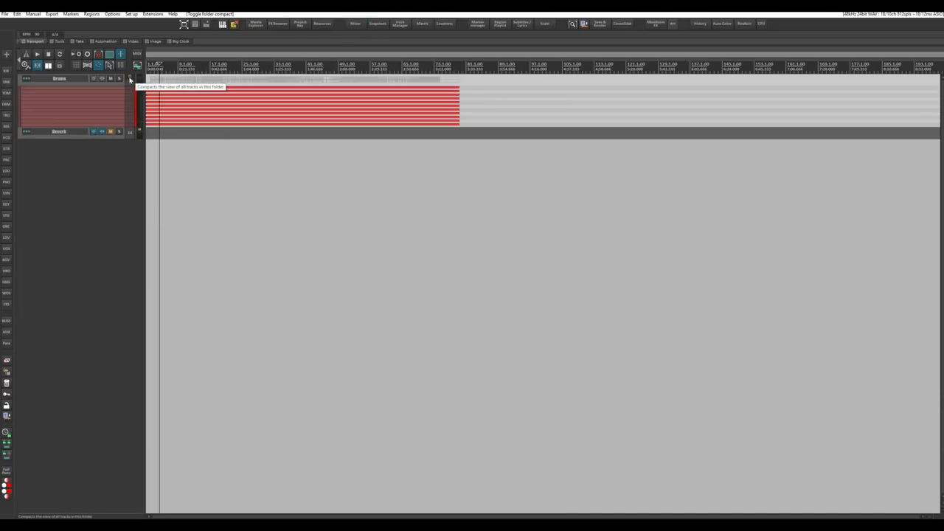
click(130, 79)
click(130, 79)
click(130, 79)
click(130, 79)
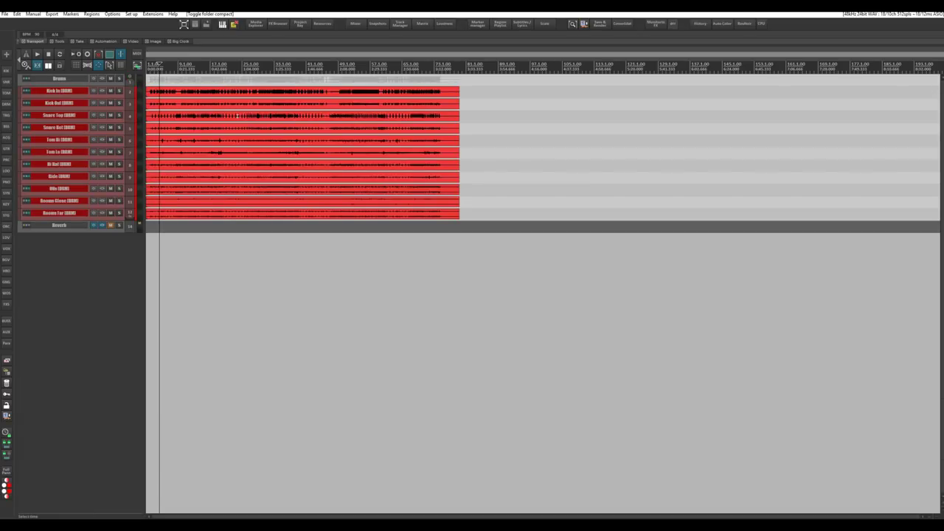
Move the drum tracks out of the Drums folder and delete the Drums track.
key(ctrl+m)
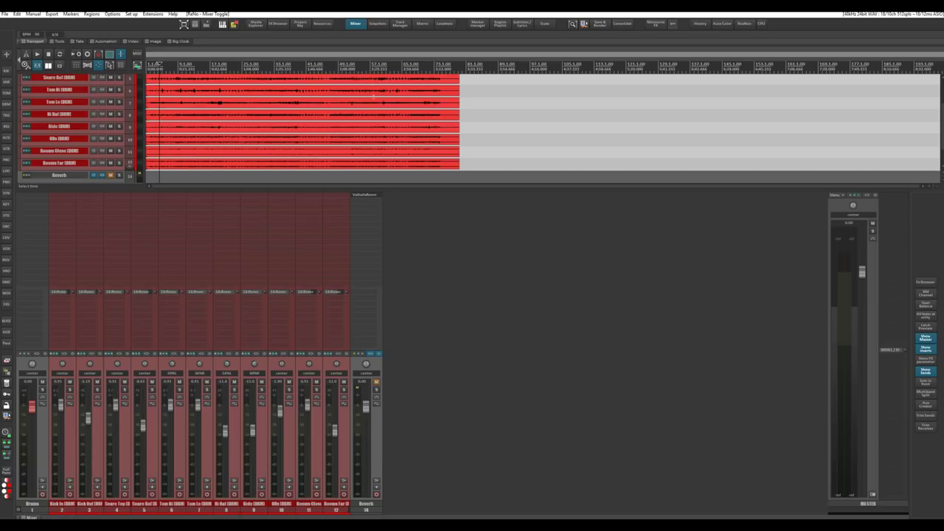
click(357, 24)
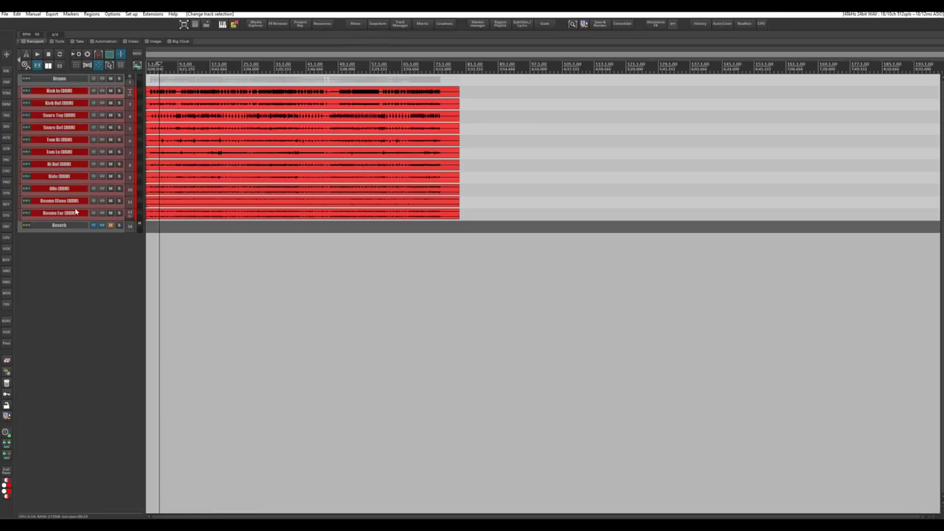
drag(71, 90, 71, 77)
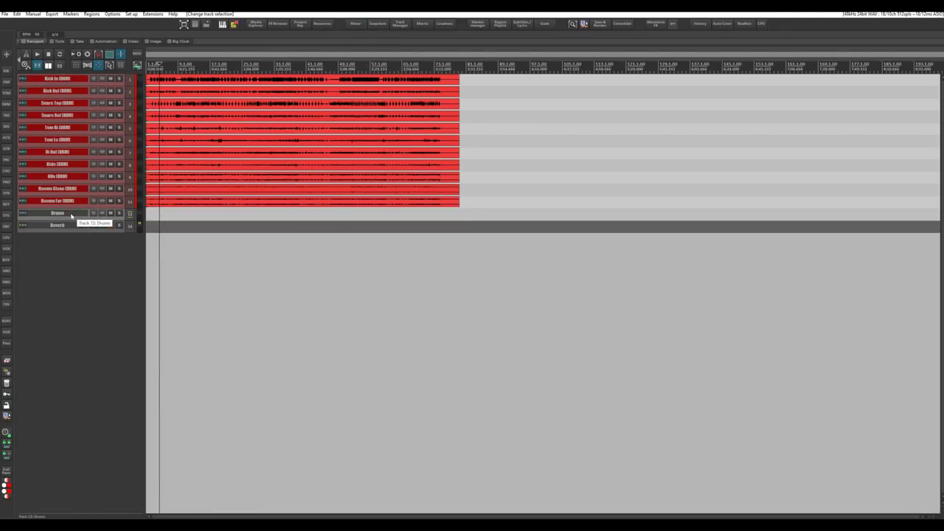
key(Delete)
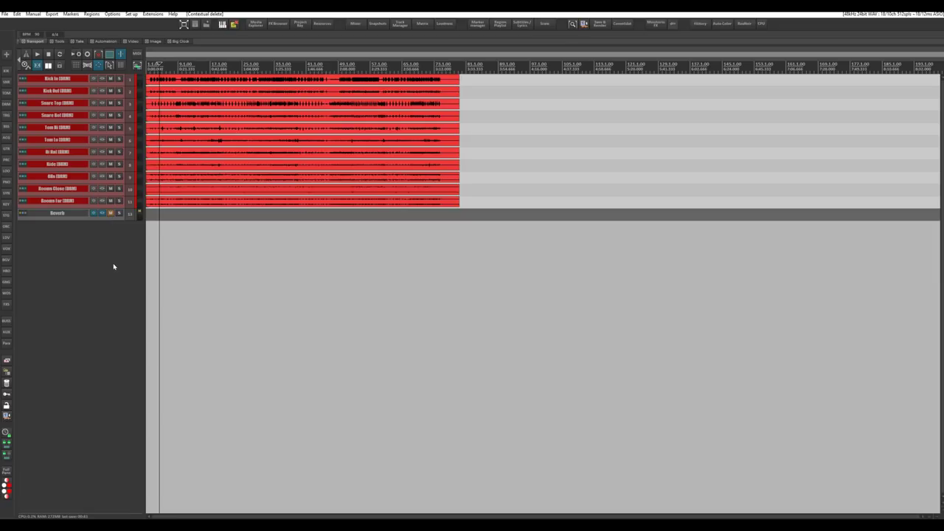
Add a new track below Reverb, name it DRUMS and enlarge the track heights.
double_click(101, 247)
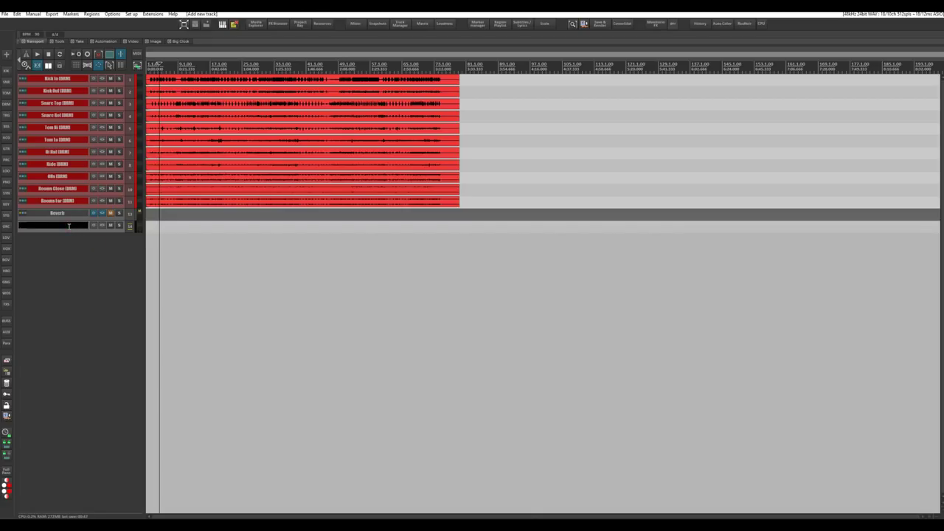
text(DRUMS)
key(Return)
scroll(69, 229, up, 2)
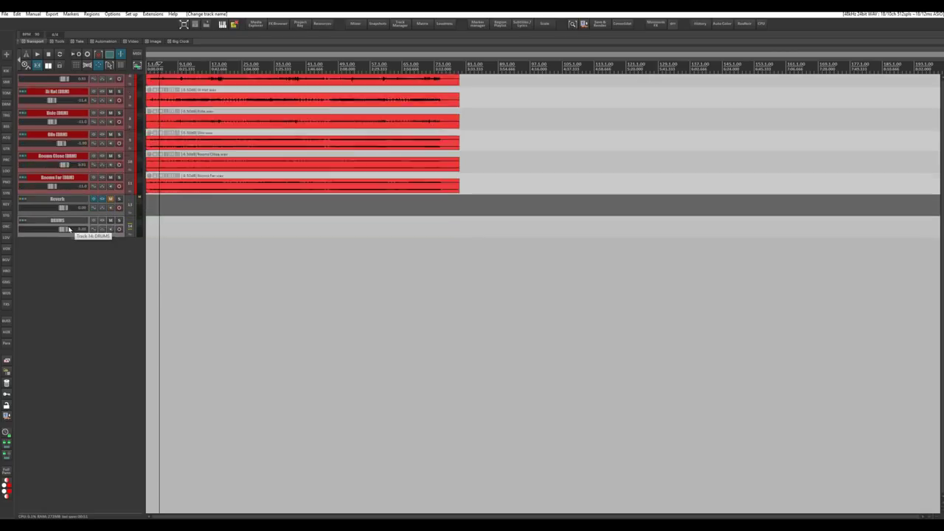
Make the DRUMS track volume master of group 1 in the track grouping parameters and rename the group Drums.
right_click(78, 235)
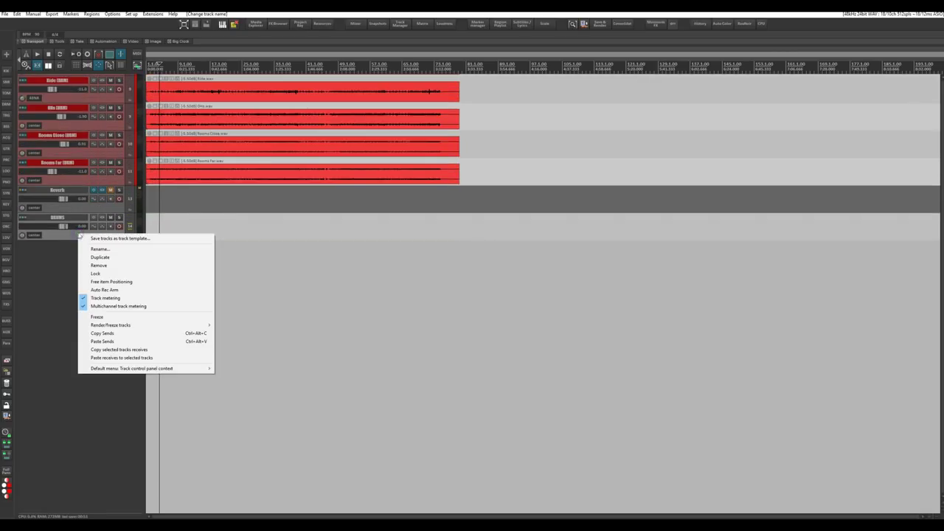
mouse_move(147, 368)
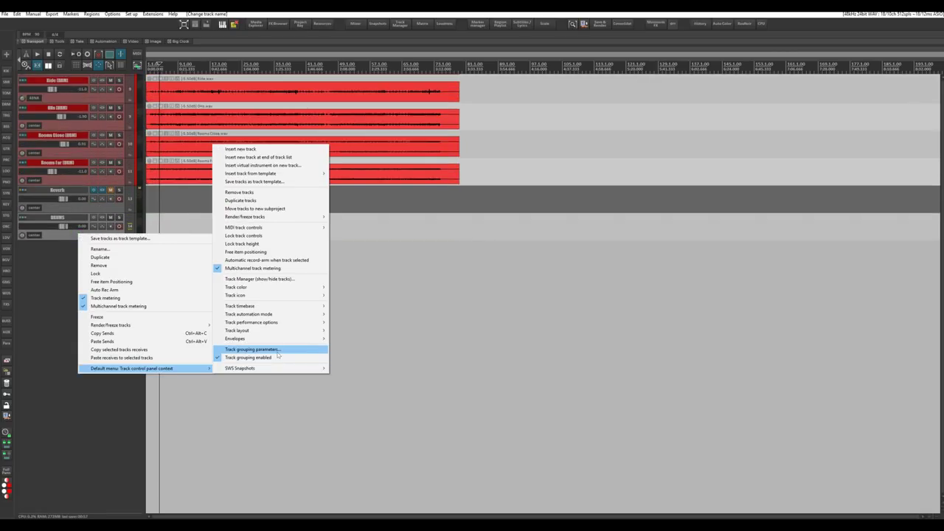
click(277, 352)
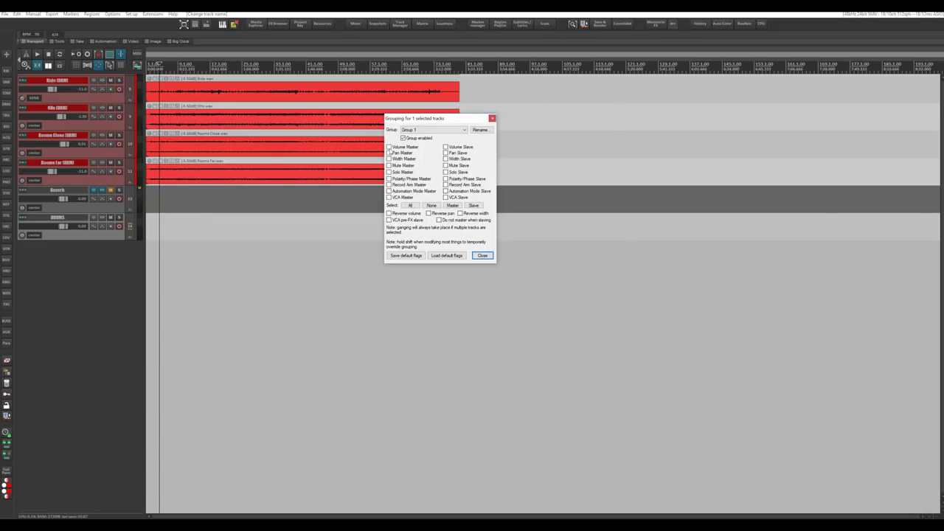
click(389, 147)
click(477, 132)
text(Drums)
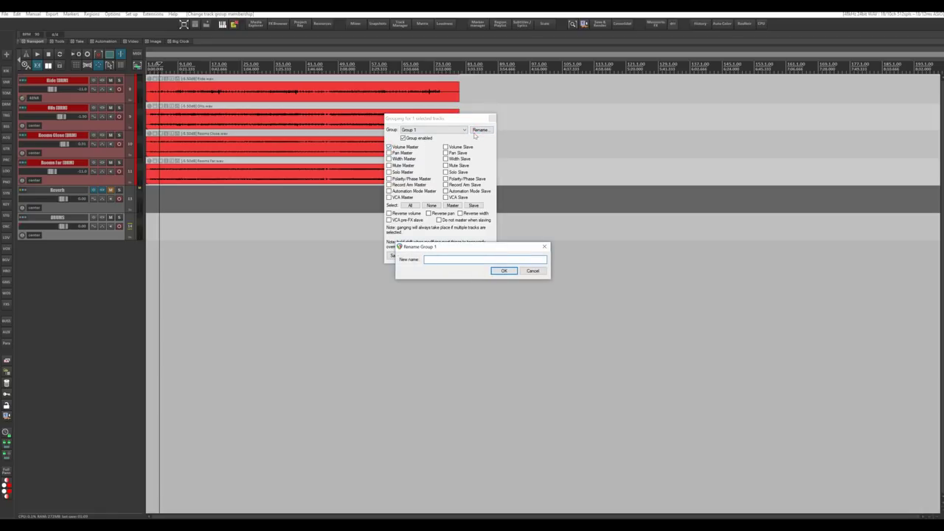
key(Return)
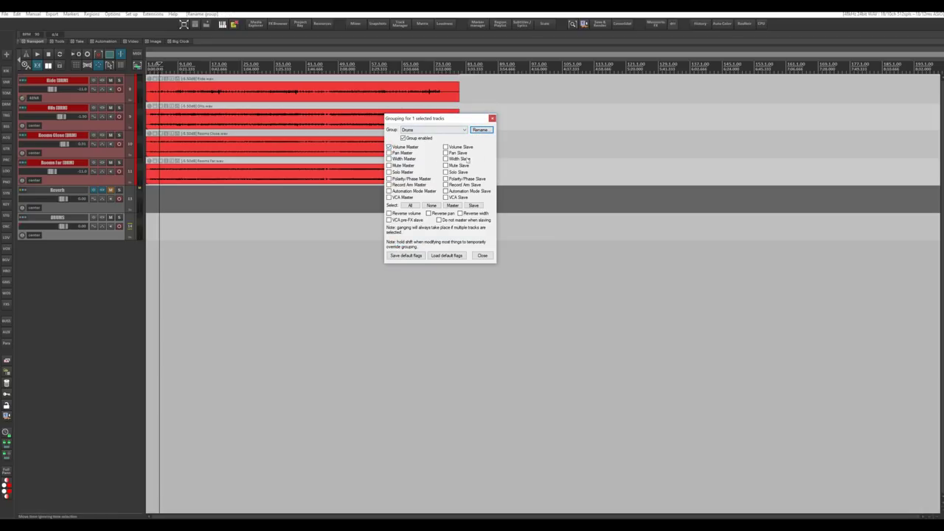
Set all drum tracks from Kick In to Rooms Far as volume slaves in the Drums group and close the grouping window.
scroll(308, 195, up, 3)
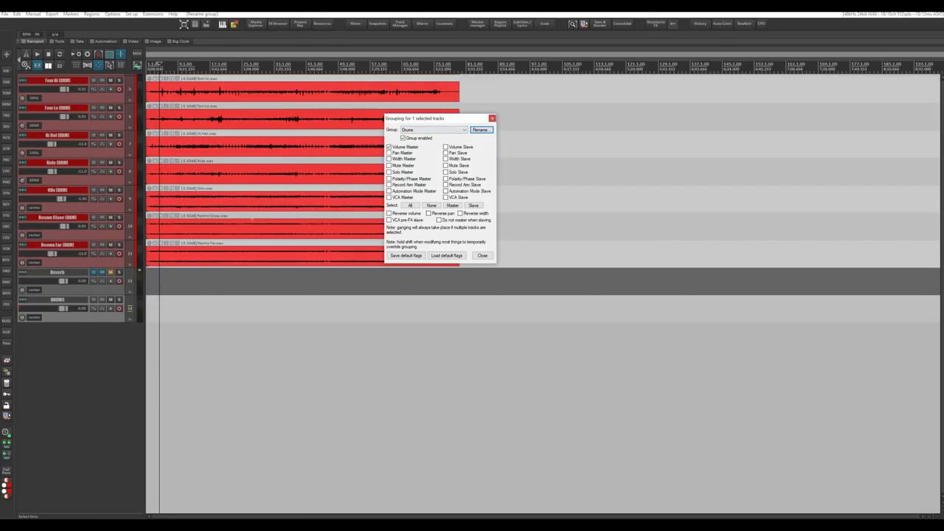
click(135, 256)
scroll(133, 185, up, 4)
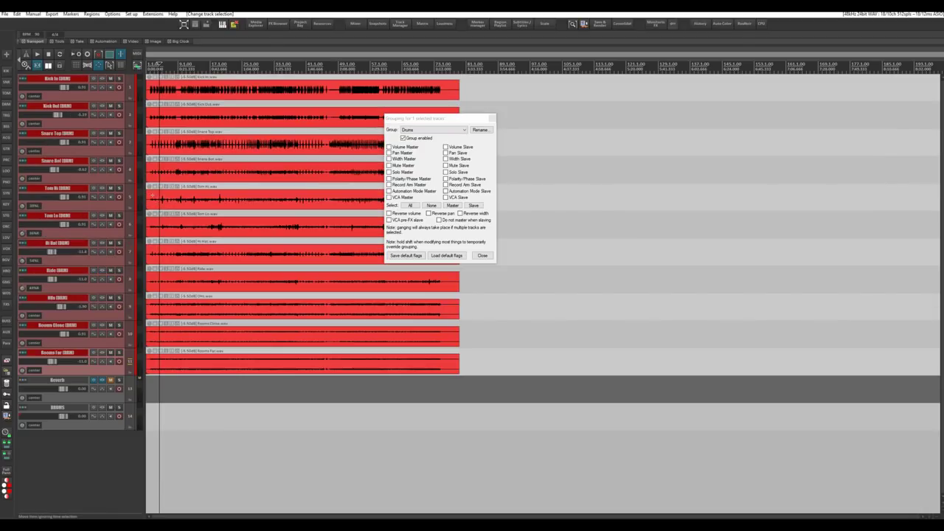
shift+click(132, 93)
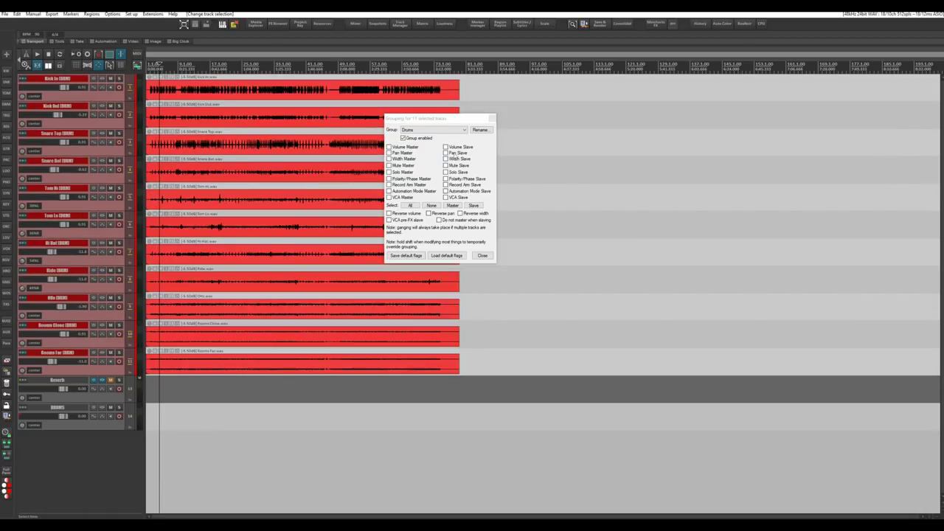
click(445, 147)
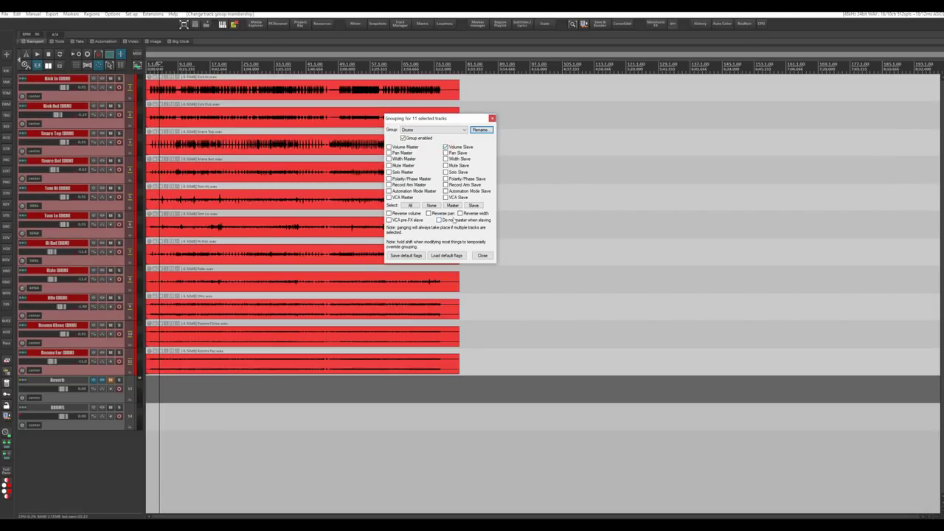
click(492, 118)
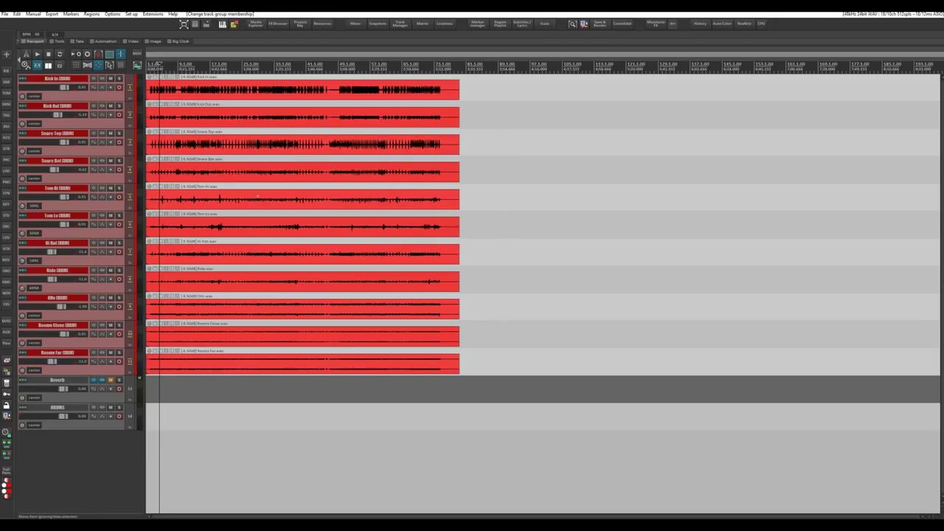
Place the edit cursor further into the song, show the mixer and lower the DRUMS fader to about -6 dB during playback.
click(223, 186)
key(ctrl+m)
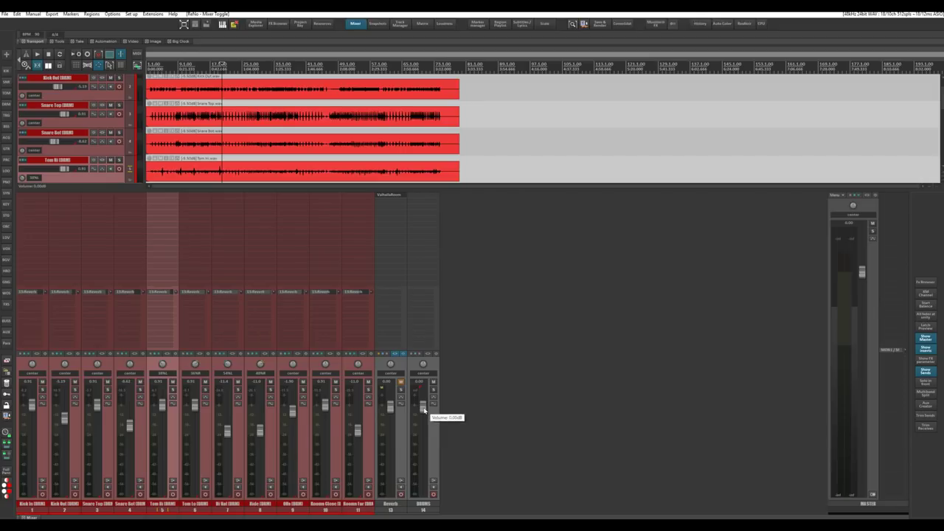
key(space)
mouse_move(423, 408)
mouse_down()
mouse_move(423, 452)
mouse_move(415, 396)
mouse_move(413, 427)
mouse_move(423, 407)
mouse_move(423, 437)
mouse_move(423, 426)
mouse_up()
key(space)
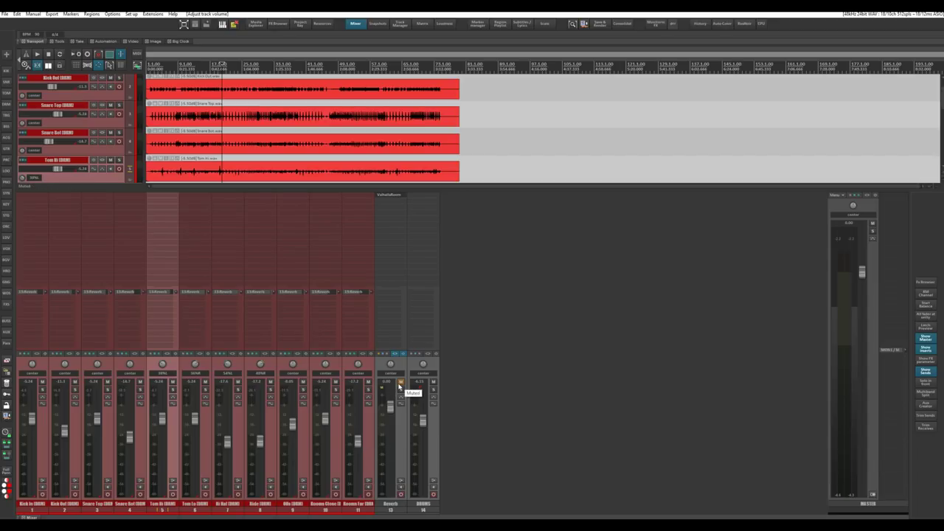
Unmute the Reverb track and raise the DRUMS fader to +0.70 dB while the drums play.
key(space)
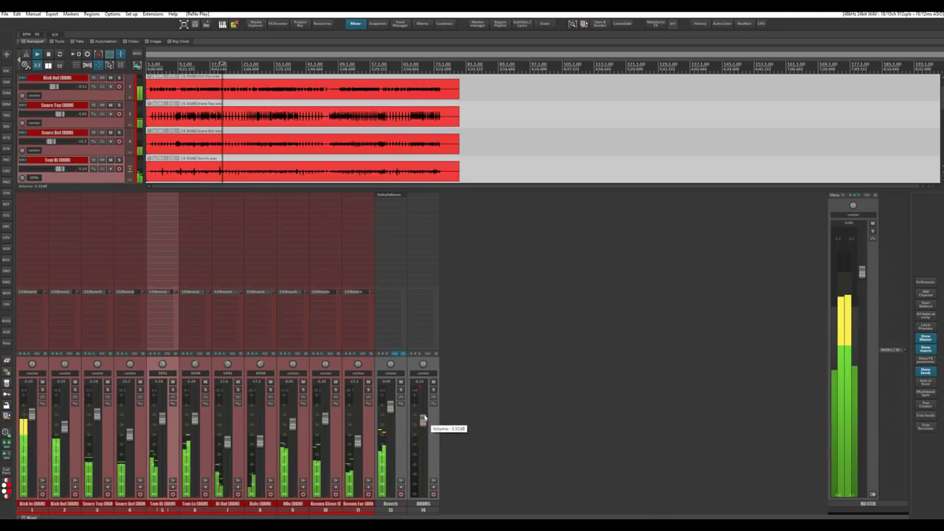
mouse_move(424, 419)
mouse_down()
mouse_move(422, 406)
mouse_move(423, 481)
mouse_move(420, 406)
mouse_up()
key(space)
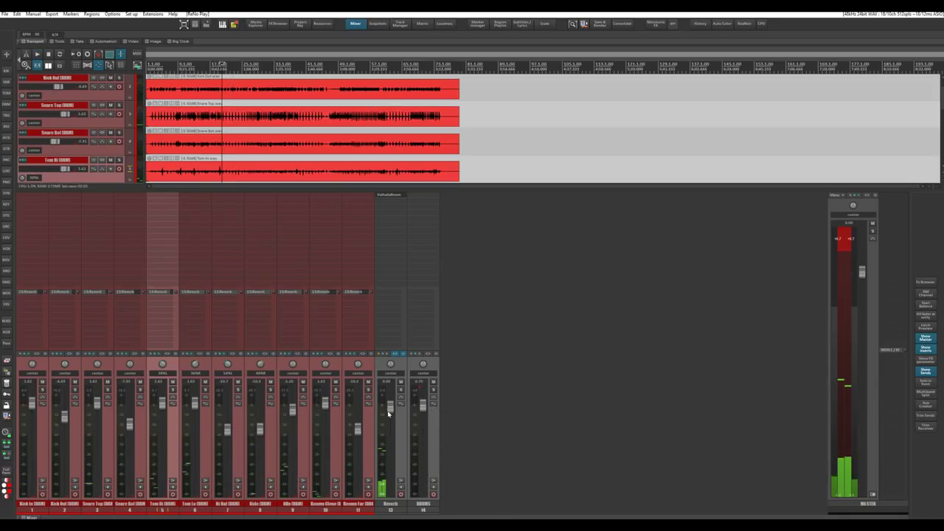
Pull the DRUMS fader far down, reset it to 0.00 dB and deselect the track.
mouse_move(423, 410)
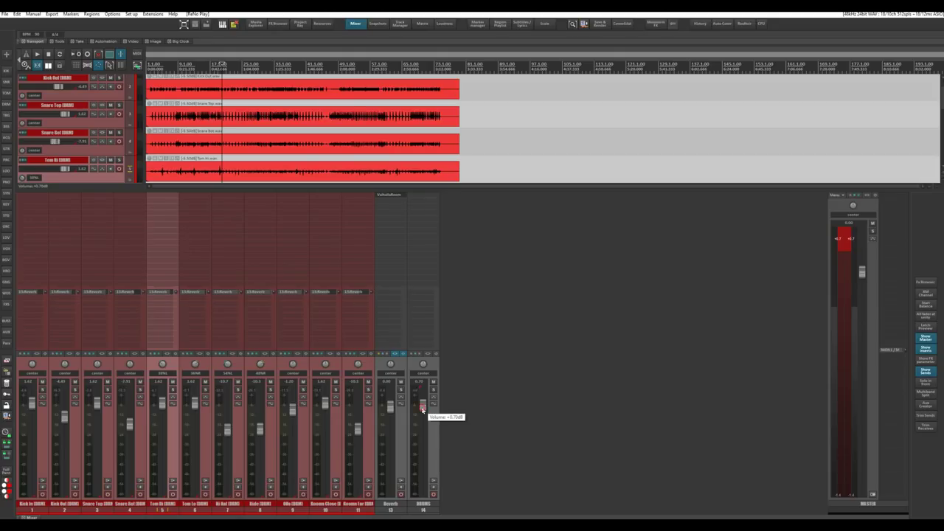
drag(422, 409, 422, 450)
click(422, 450)
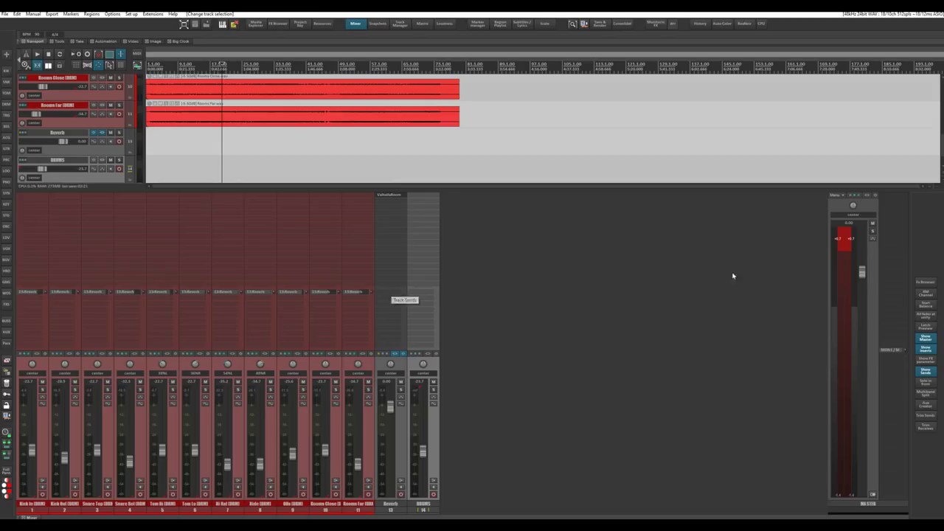
double_click(423, 450)
click(489, 402)
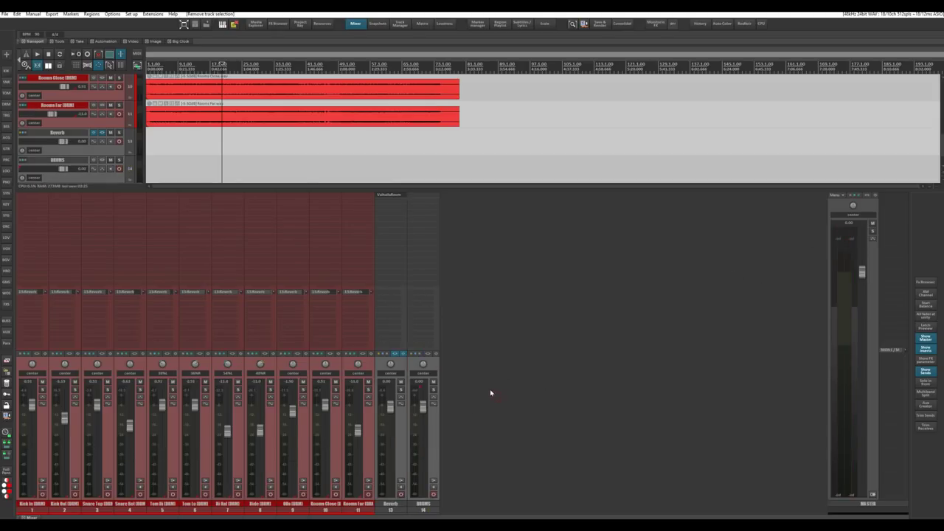
Insert ReaEQ on the DRUMS track and move its window clear of the mixer channels.
right_click(421, 204)
mouse_move(442, 213)
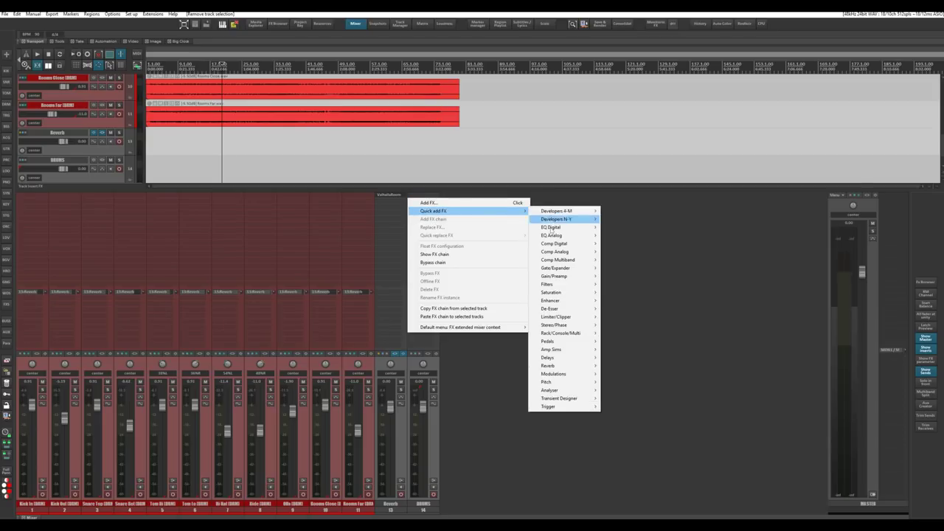
mouse_move(551, 227)
drag(632, 236, 422, 214)
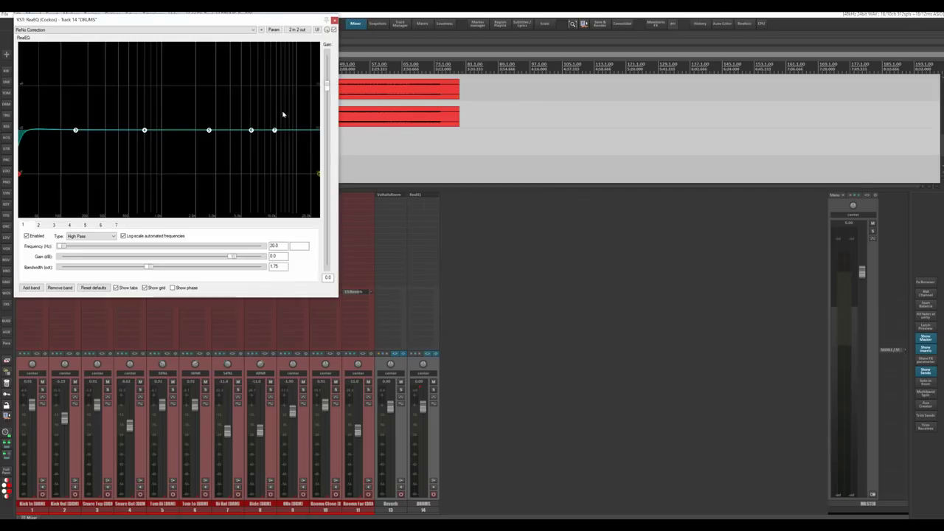
drag(260, 25, 696, 127)
During playback, boost ReaEQ band 4 by 3.1 dB at about 1105 Hz, and close the EQ window.
key(space)
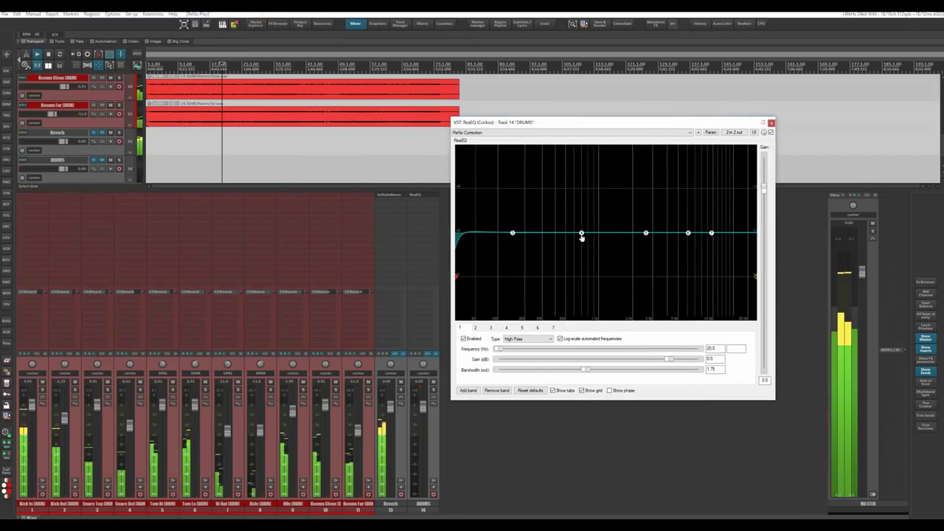
drag(580, 233, 602, 213)
key(space)
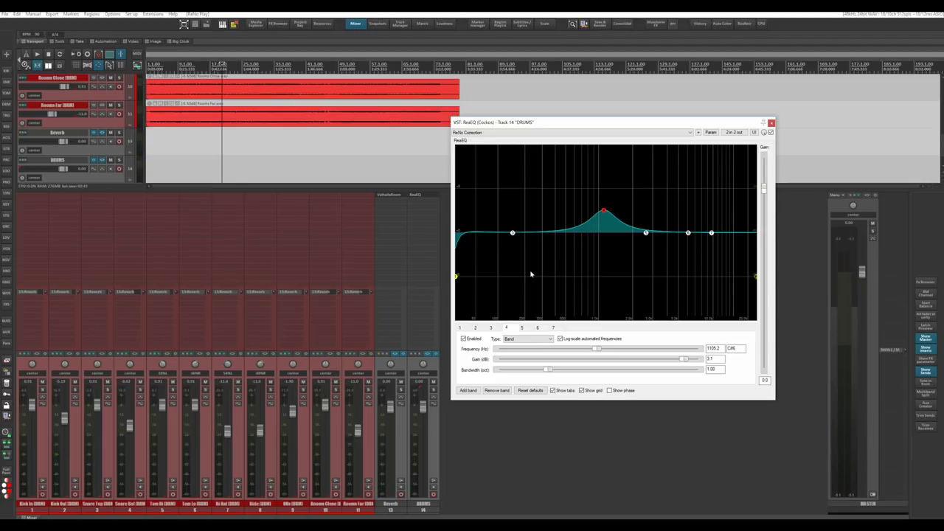
click(771, 123)
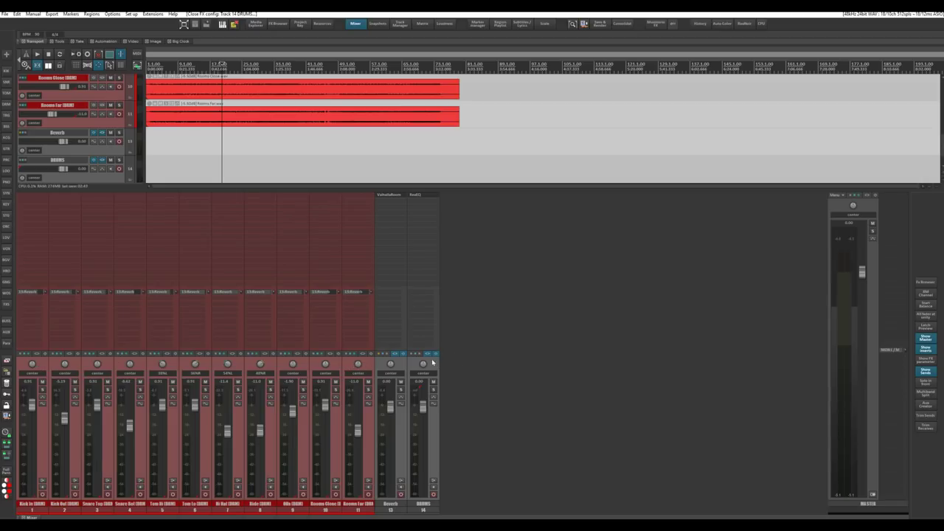
Lower the DRUMS fader in two moves and remove ReaEQ from the DRUMS track.
mouse_move(422, 410)
mouse_down()
mouse_move(423, 429)
mouse_move(423, 412)
mouse_up()
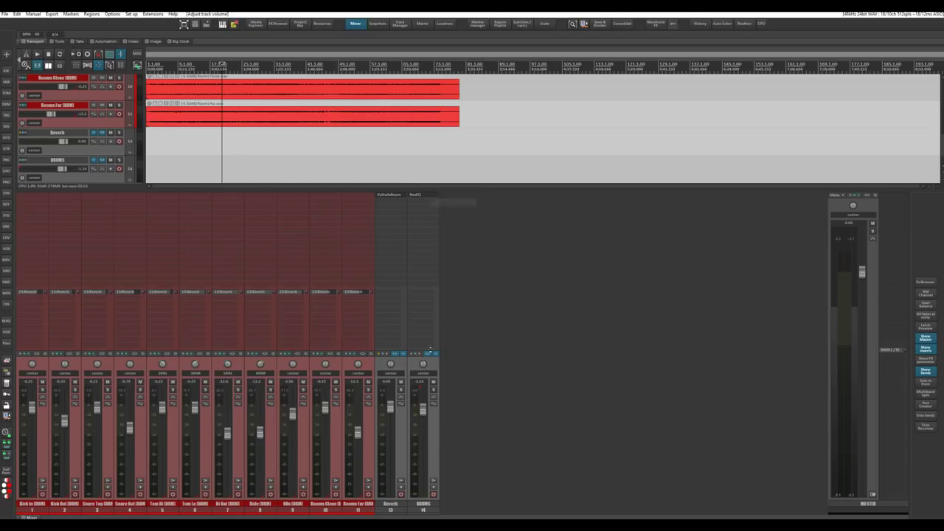
mouse_move(424, 410)
mouse_down()
mouse_move(424, 449)
mouse_move(423, 418)
mouse_up()
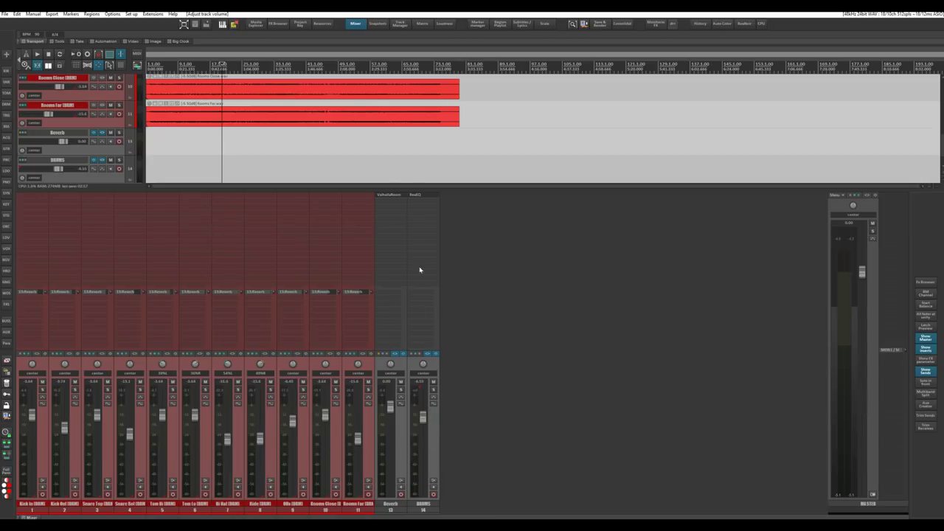
alt+click(419, 194)
Move the DRUMS fader repeatedly down and up, raise it to +4.62 dB and lower it below 0 dB again.
scroll(424, 418, down, 10)
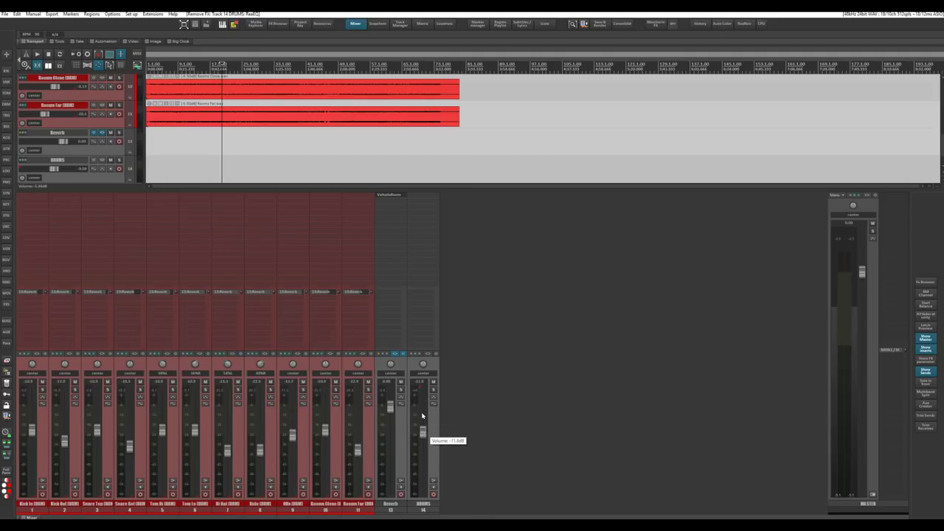
scroll(423, 418, up, 3)
scroll(424, 418, down, 7)
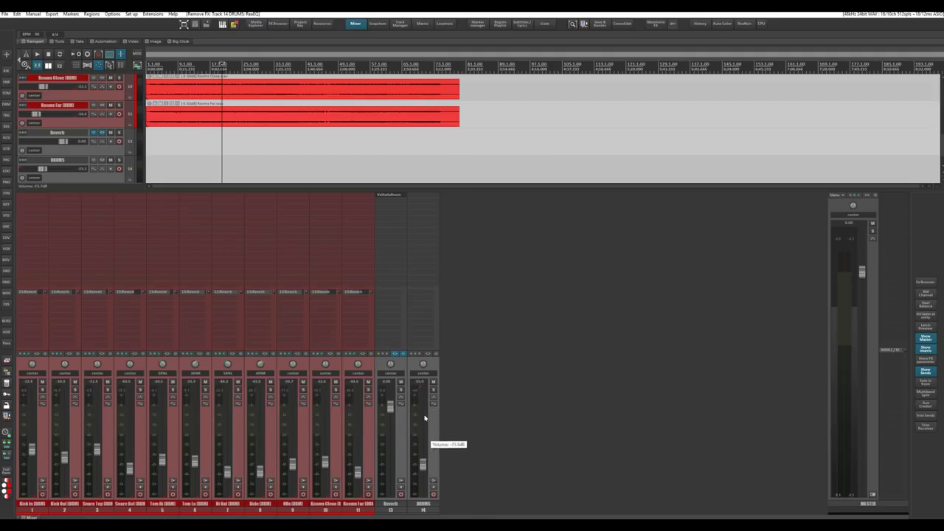
scroll(425, 418, up, 3)
scroll(424, 419, down, 5)
scroll(425, 418, up, 10)
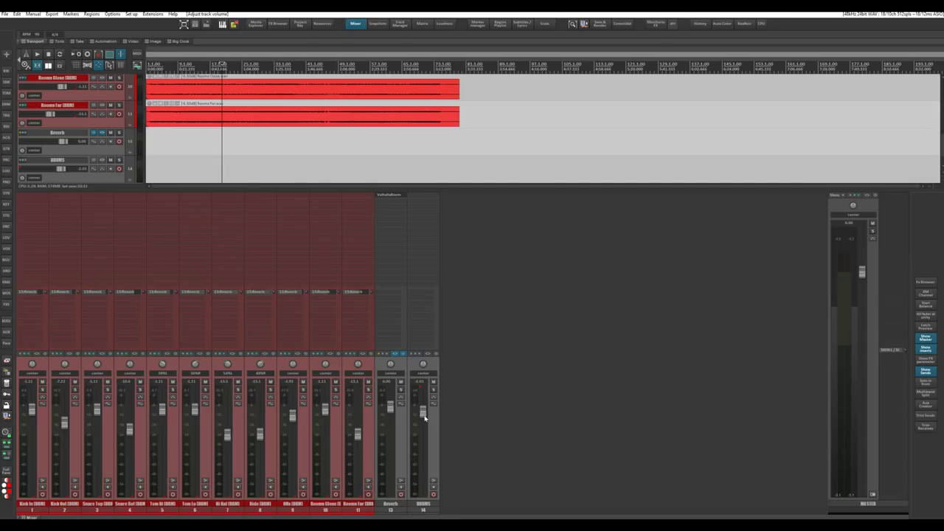
scroll(425, 418, up, 7)
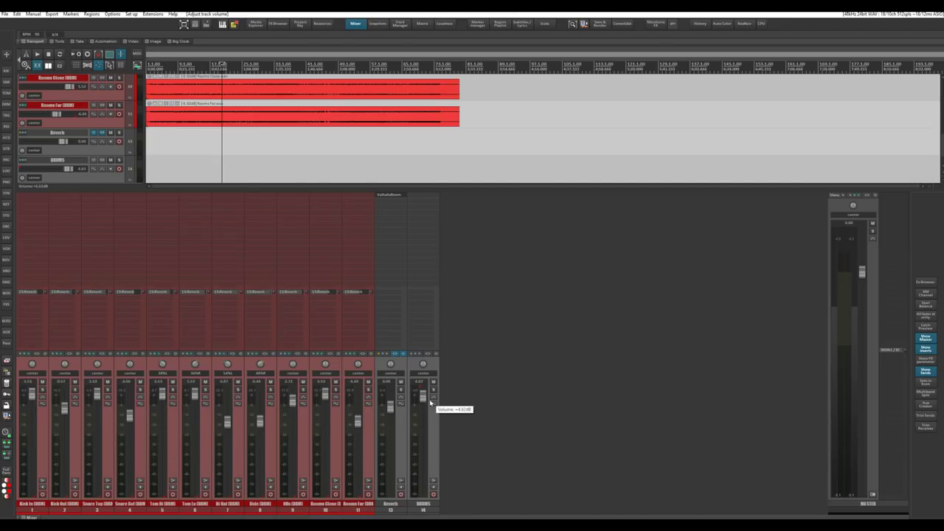
drag(431, 403, 422, 424)
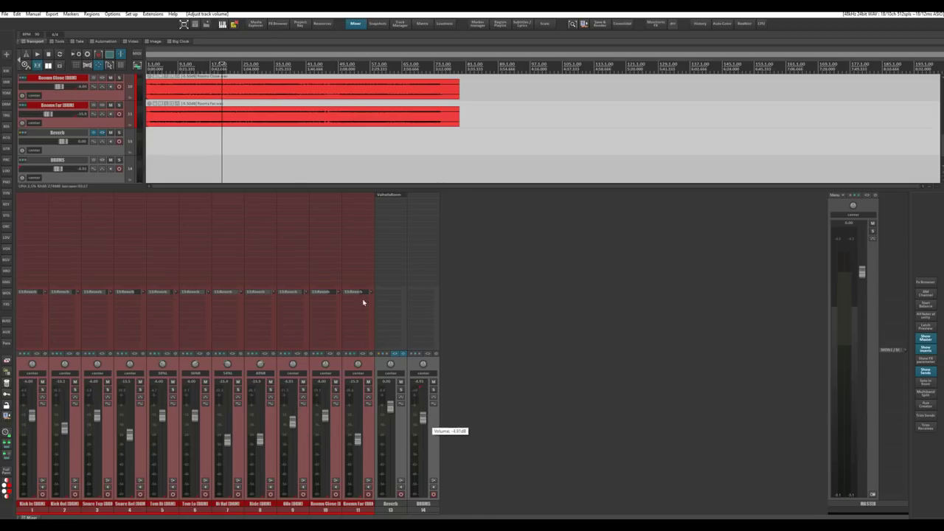
click(356, 24)
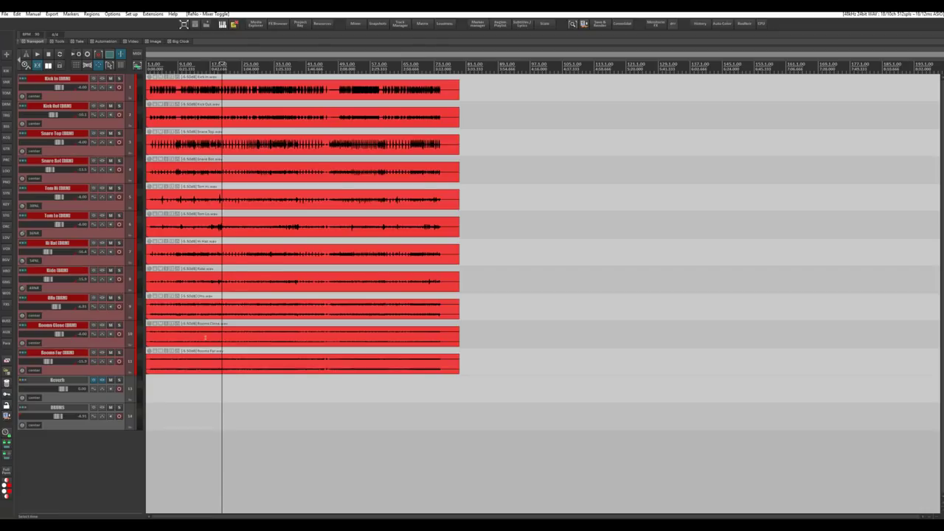
scroll(197, 344, down, 3)
scroll(197, 345, up, 3)
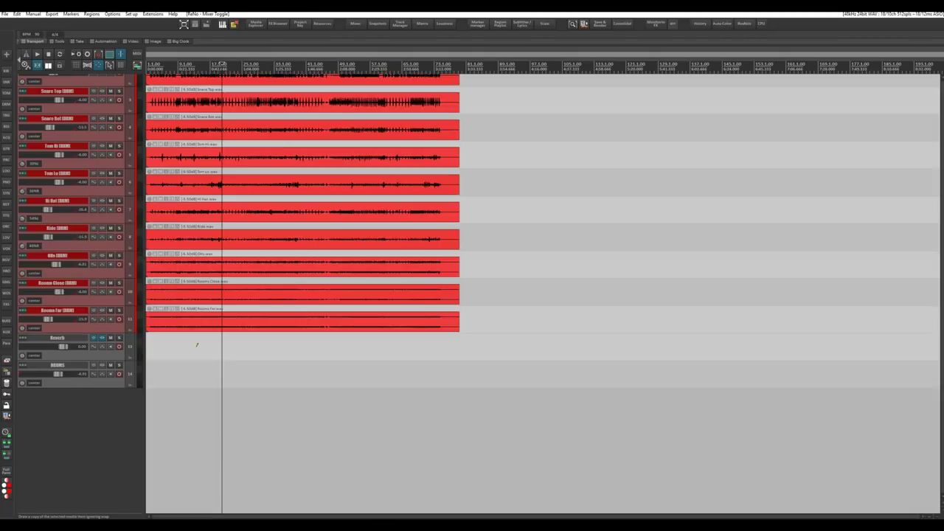
key(ctrl+m)
Lower the DRUMS fader to -7.41 dB and bring it back up to about -0.9 dB.
mouse_move(423, 421)
mouse_down()
mouse_move(426, 410)
mouse_move(425, 453)
mouse_move(421, 403)
mouse_move(422, 437)
mouse_move(422, 410)
mouse_move(421, 424)
mouse_up()
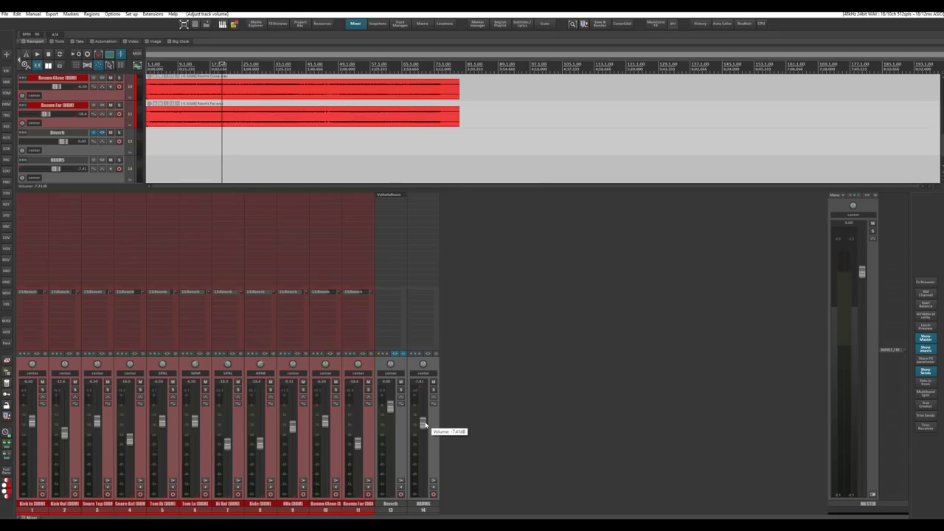
mouse_move(426, 425)
mouse_down()
mouse_move(425, 408)
mouse_move(424, 441)
mouse_move(422, 408)
mouse_up()
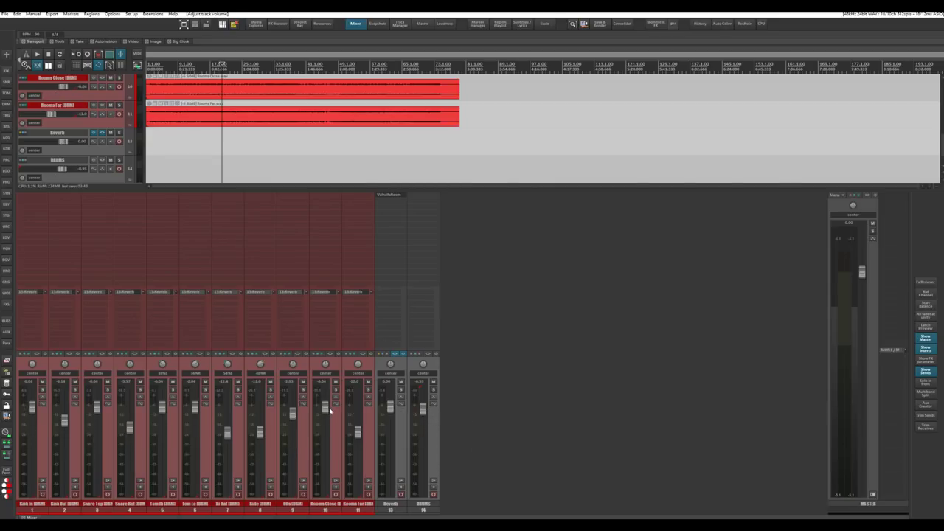
mouse_move(423, 410)
mouse_down()
mouse_move(422, 452)
mouse_move(421, 410)
mouse_up()
Hide the mixer and set the DRUMS track's automation mode to Touch.
click(354, 23)
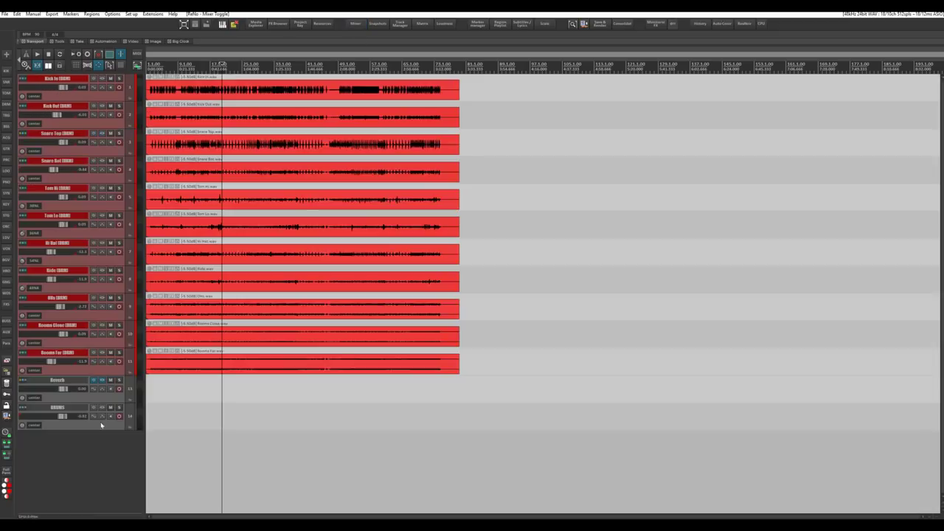
click(102, 416)
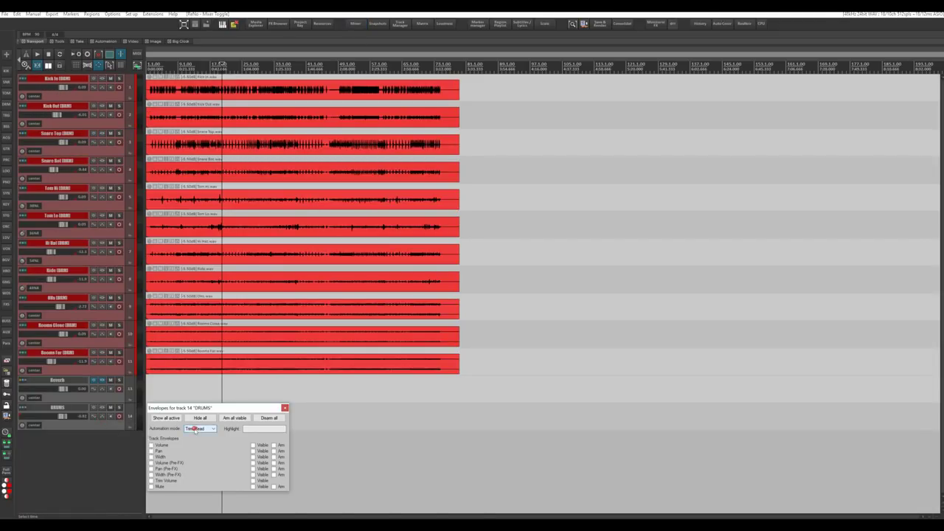
click(200, 429)
click(195, 446)
click(285, 408)
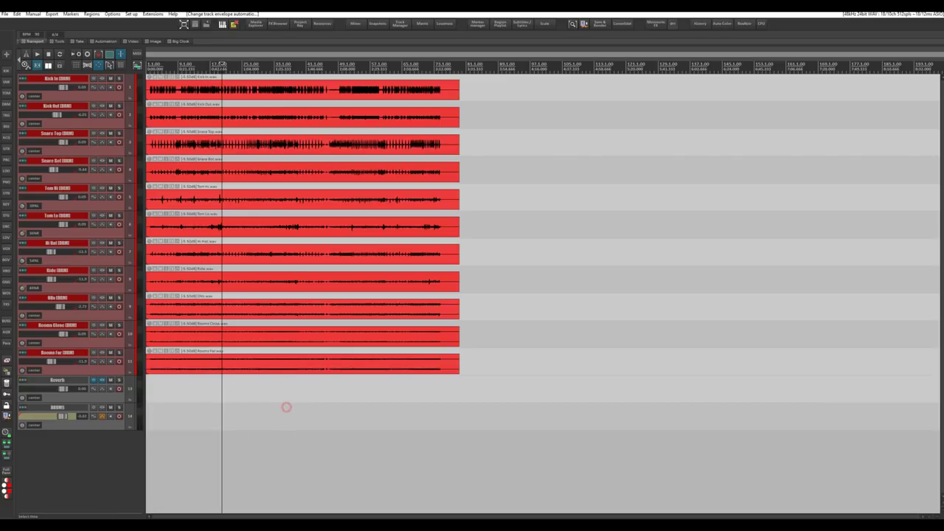
Start playback near measure 9 with the mixer shown and move the DRUMS fader to write volume automation, and stop.
scroll(224, 405, up, 2)
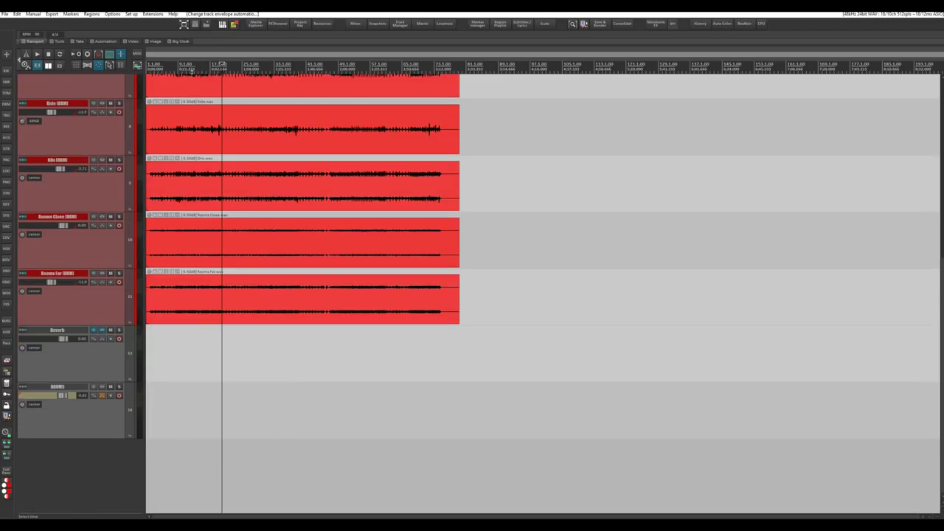
click(191, 65)
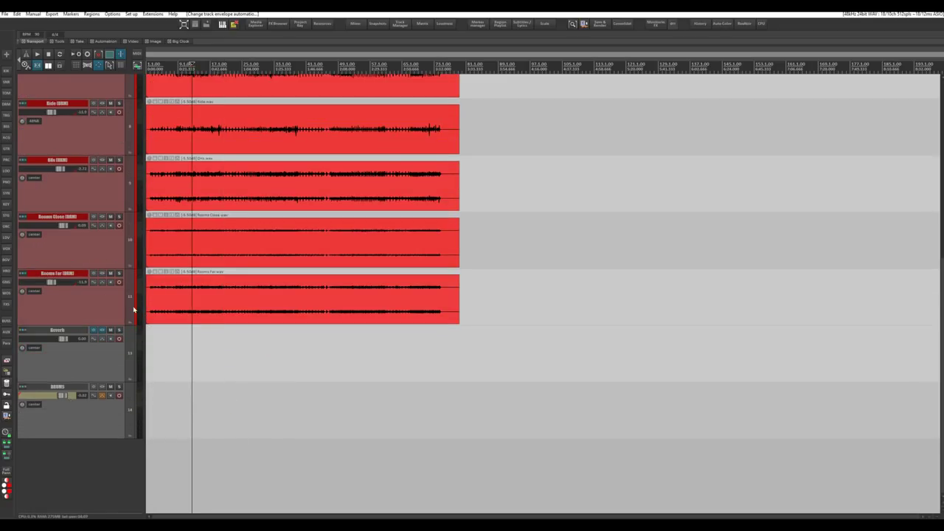
key(ctrl+m)
key(space)
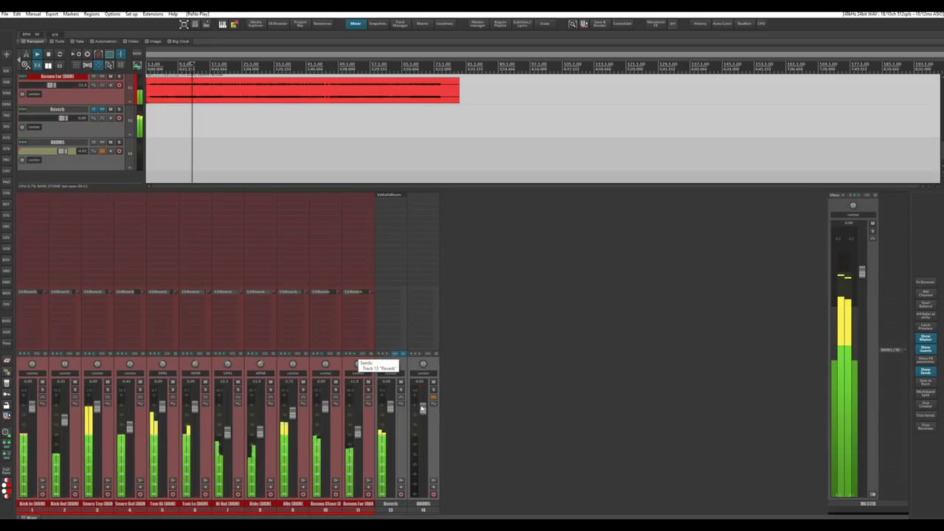
mouse_move(422, 413)
mouse_down()
mouse_move(422, 487)
mouse_move(423, 421)
mouse_up()
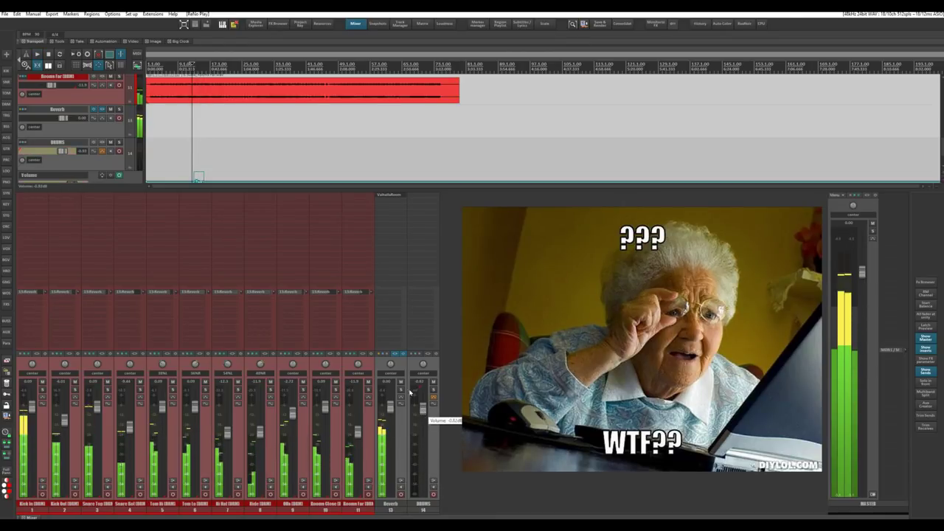
key(space)
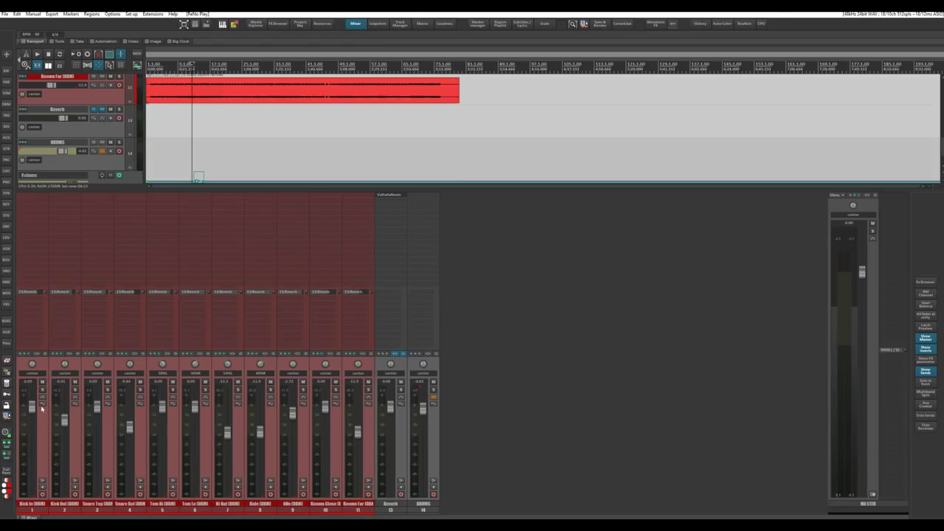
Hide the mixer and set the DRUMS track's automation mode to Read.
click(357, 25)
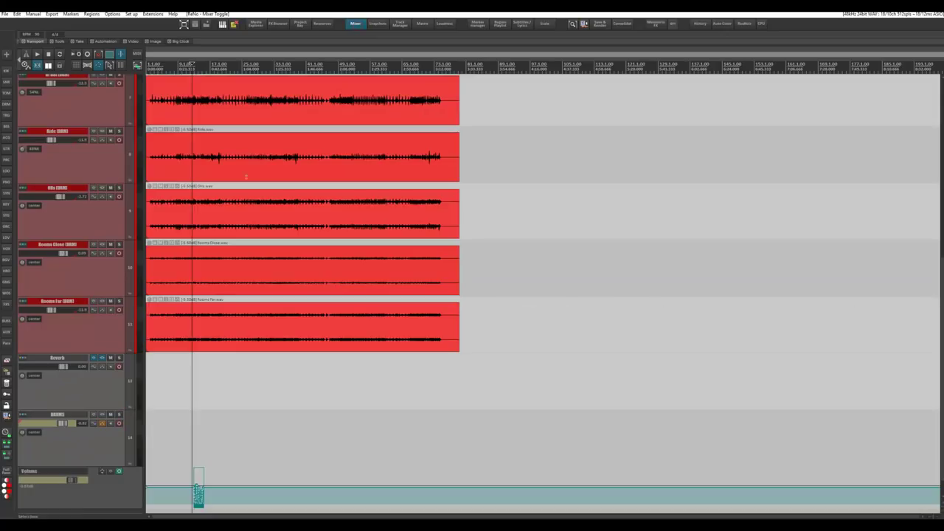
scroll(129, 417, down, 1)
click(103, 404)
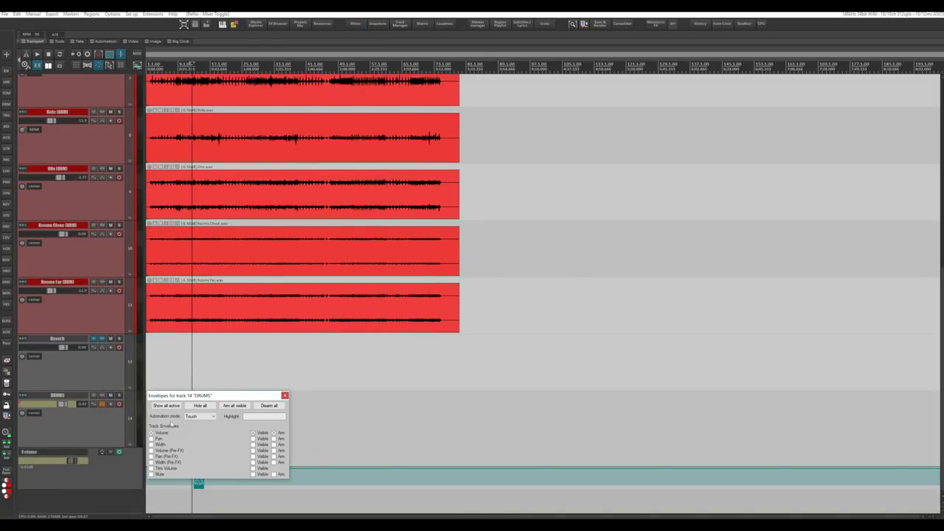
click(196, 417)
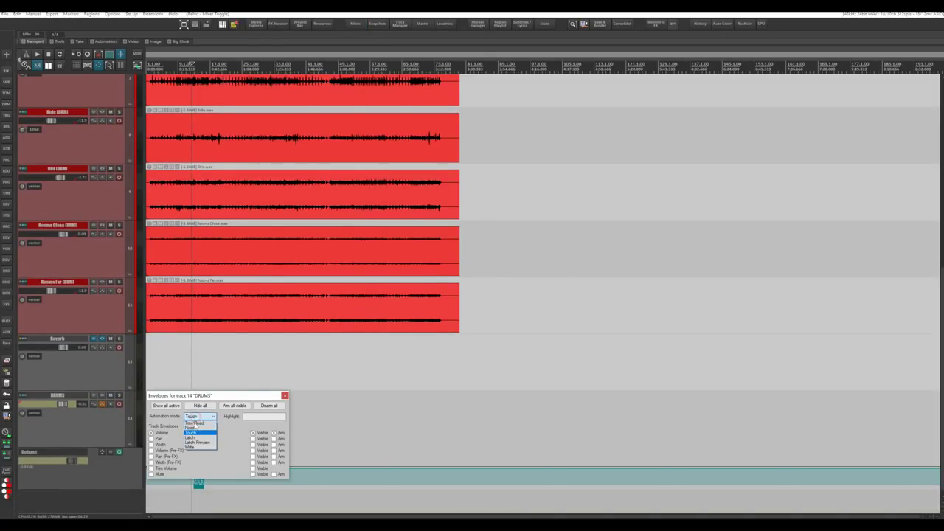
click(195, 427)
click(284, 395)
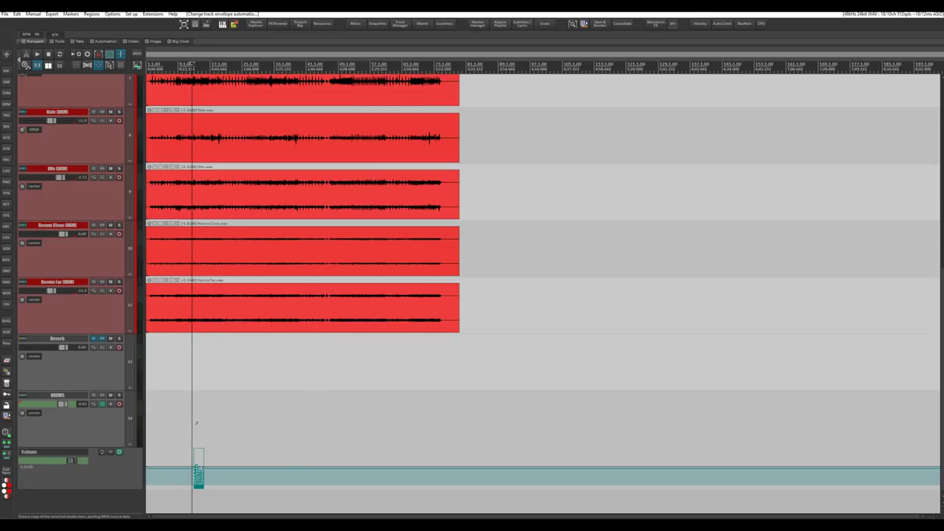
Show the mixer and play back the DRUMS volume automation to compare the fader movements with the drum tracks.
scroll(206, 419, up, 3)
key(ctrl+m)
key(space)
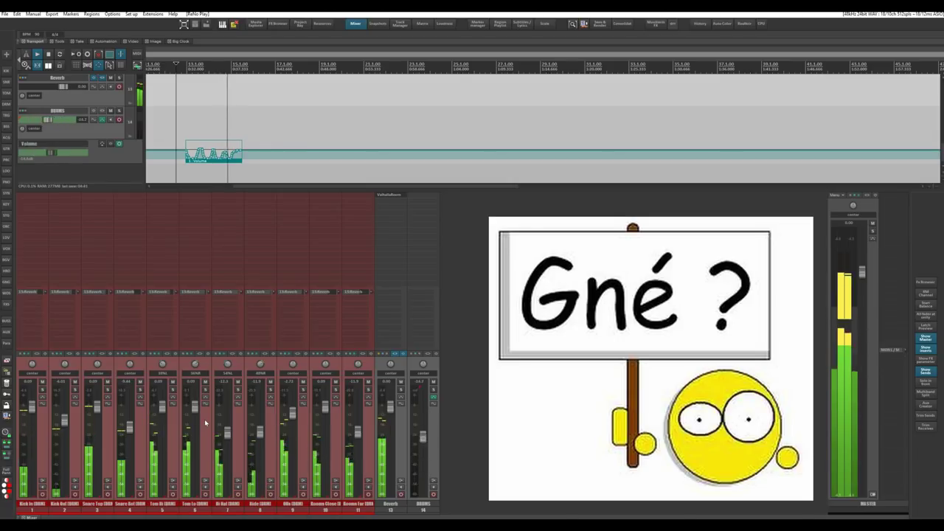
key(space)
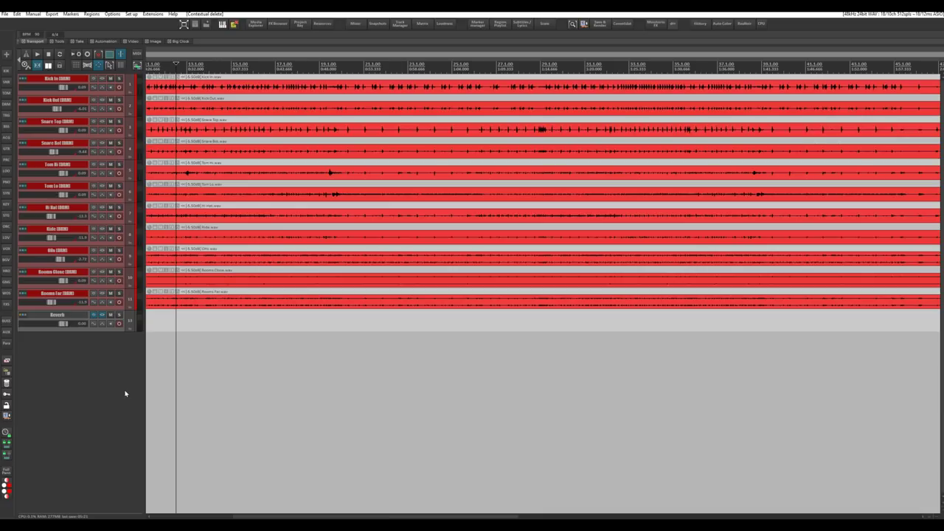
Add a track named Drums below Reverb and make it the VCA Master of the Drums group.
double_click(63, 345)
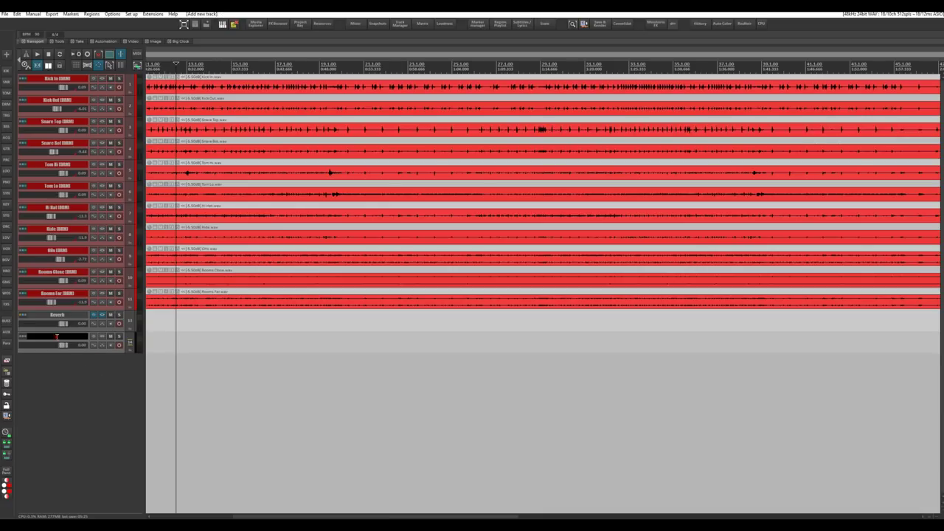
text(Drums)
key(Return)
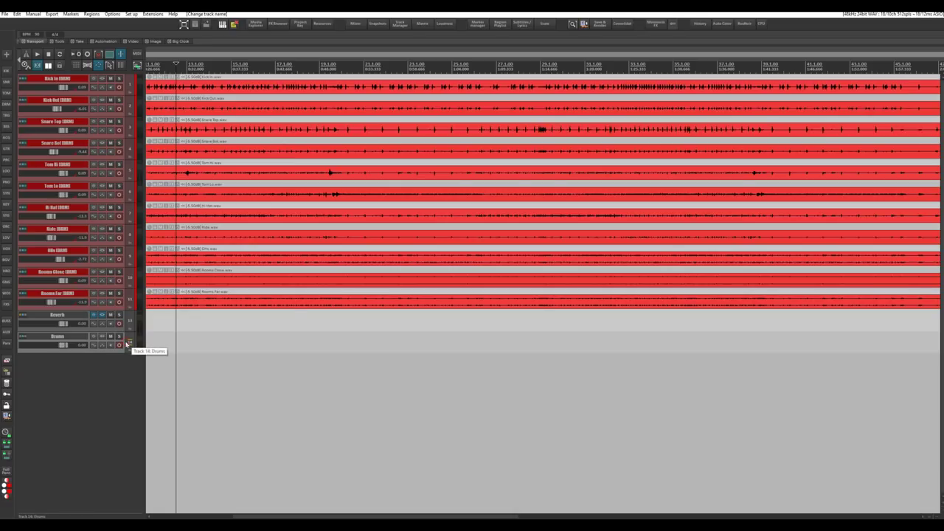
click(127, 343)
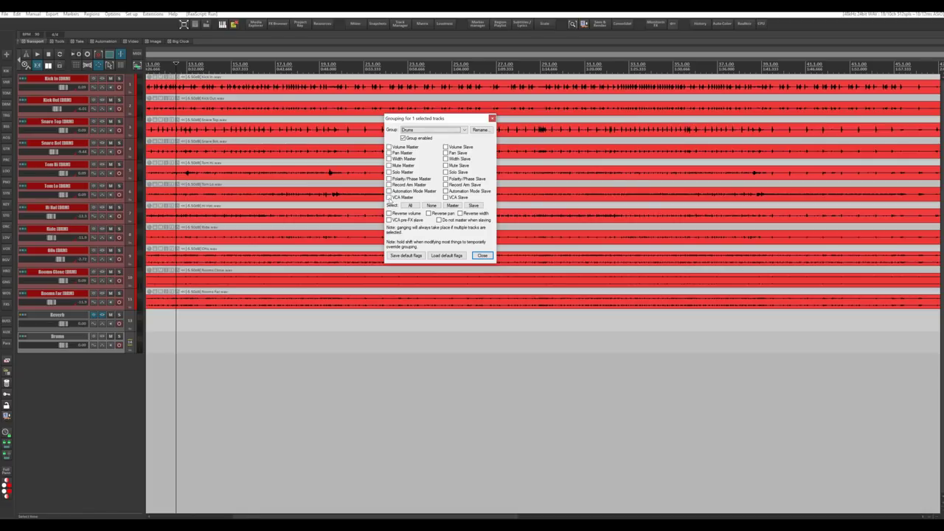
click(389, 197)
Replace Volume Slave with VCA Slave in the Drums group for tracks Kick In to Rooms Far, and show the mixer.
click(134, 88)
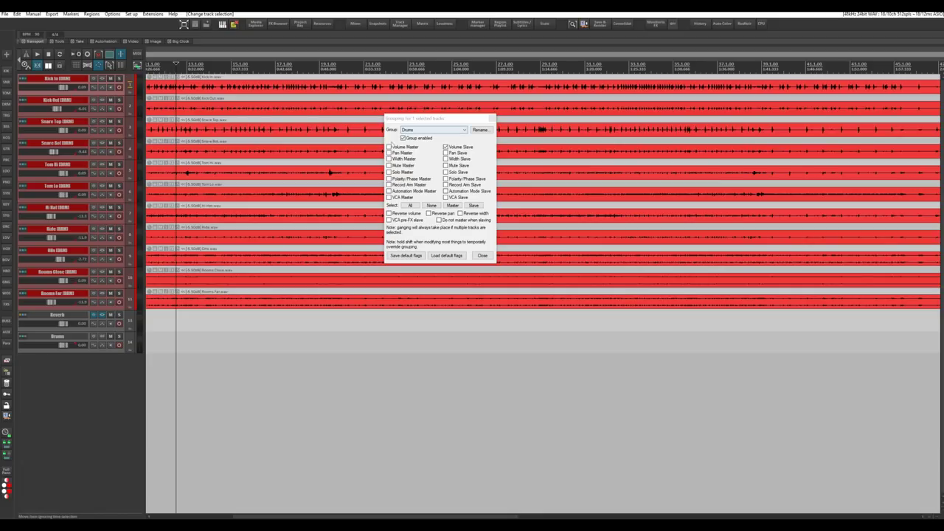
shift+click(131, 301)
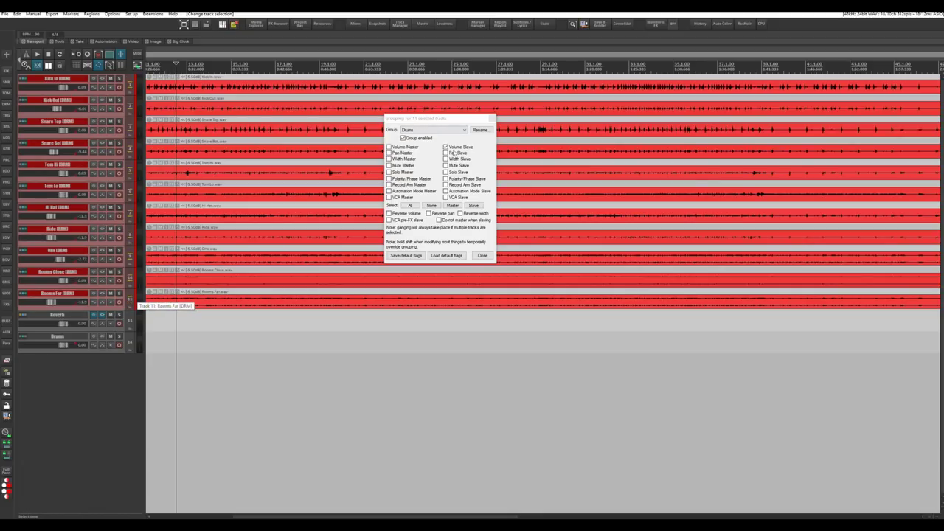
click(446, 147)
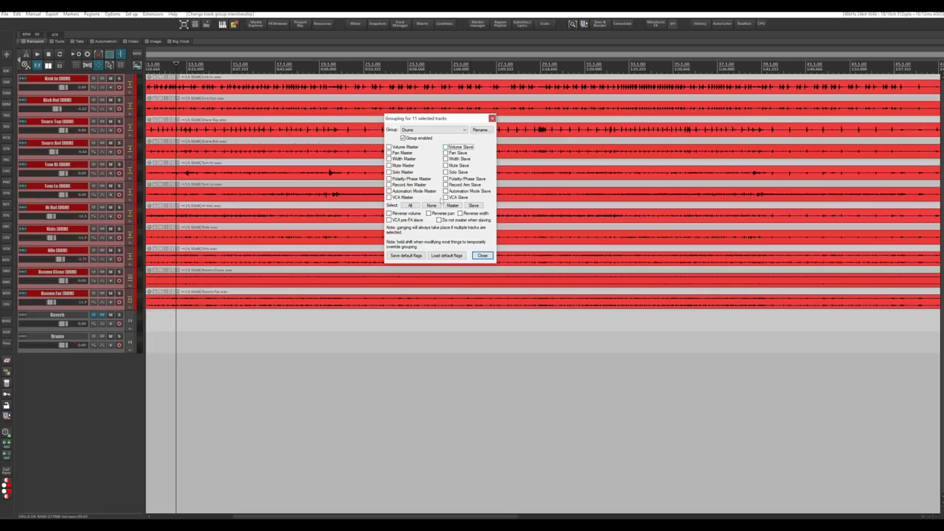
click(446, 197)
key(Escape)
key(ctrl+m)
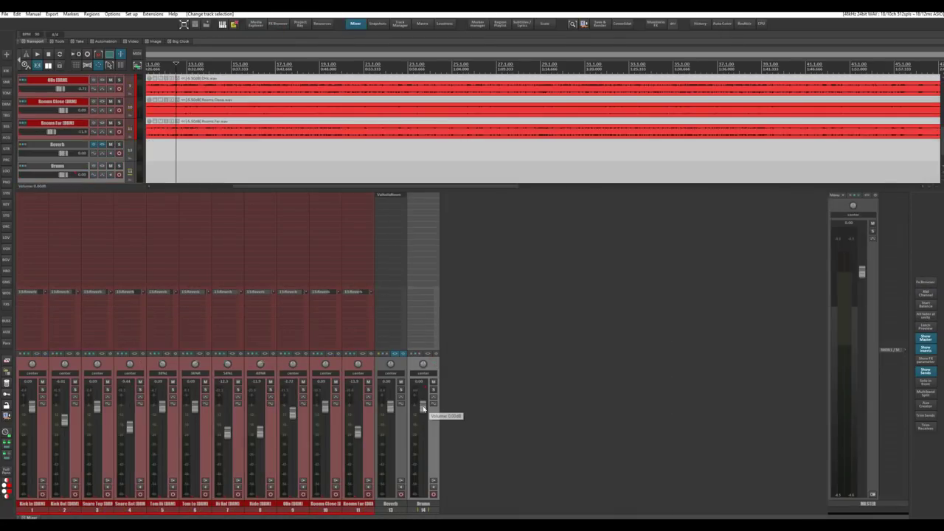
Lower the Drums fader to -1.33 dB, reset it to 0 dB, and repeat the fader test during playback.
mouse_move(424, 404)
mouse_down()
mouse_move(424, 478)
mouse_move(416, 413)
mouse_up()
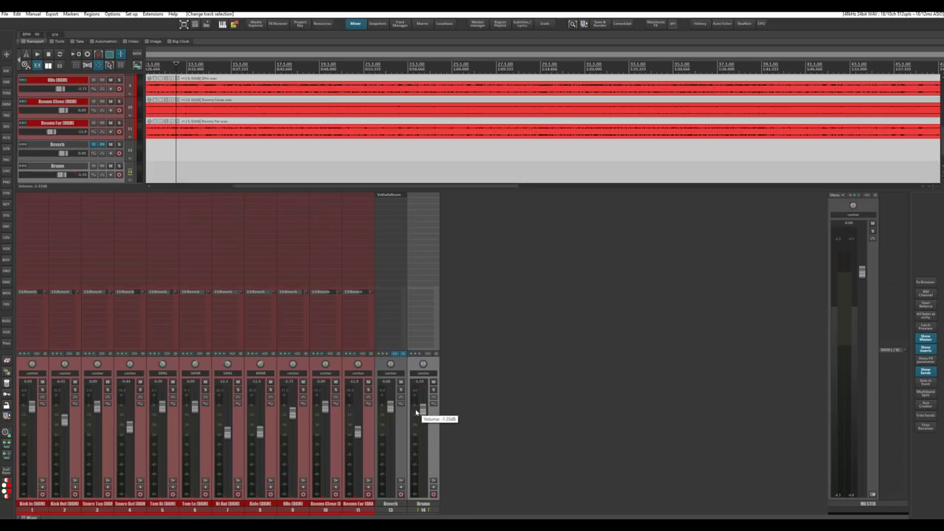
double_click(418, 412)
click(190, 67)
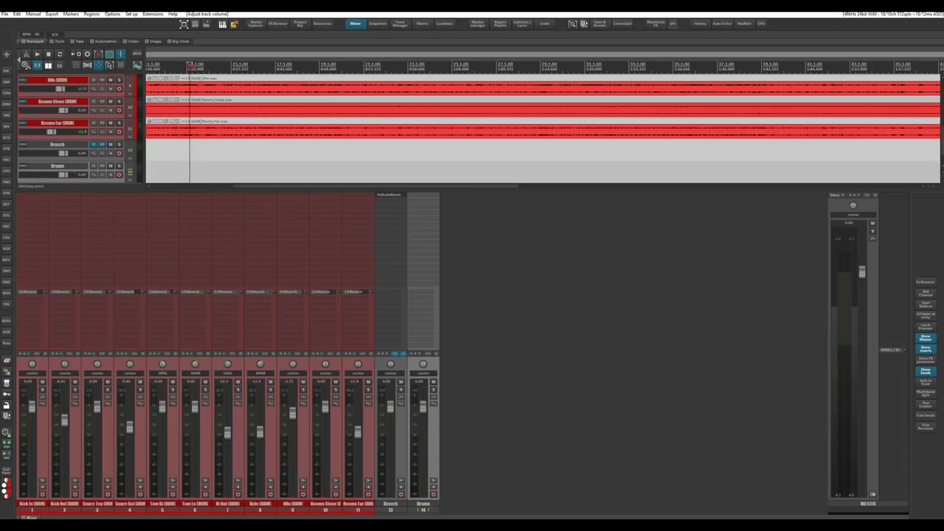
key(space)
mouse_move(422, 408)
mouse_down()
mouse_move(424, 477)
mouse_move(425, 404)
mouse_move(423, 476)
mouse_move(420, 410)
mouse_up()
double_click(422, 413)
key(space)
Lower the Drums fader to -7.51 dB and further down, and reset it to 0 dB.
drag(423, 409, 428, 434)
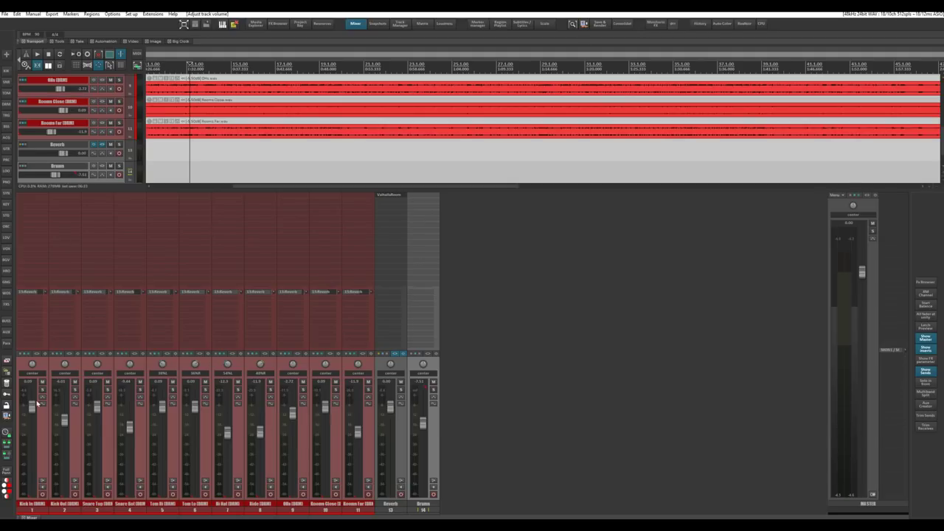
mouse_move(361, 471)
drag(425, 426, 427, 450)
double_click(423, 450)
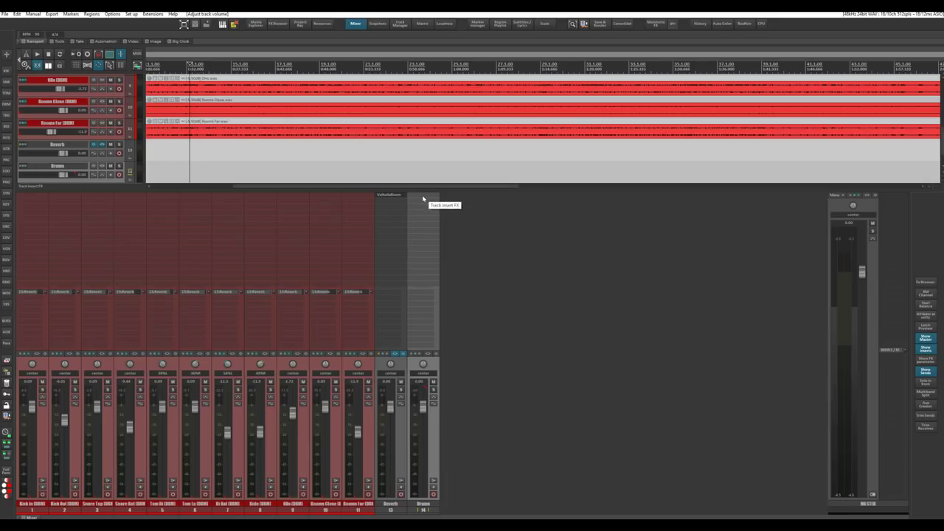
Add ReaEQ to the Drums track, boost band 4 by 3.3 dB during playback, and remove the plugin again.
right_click(423, 199)
mouse_move(441, 214)
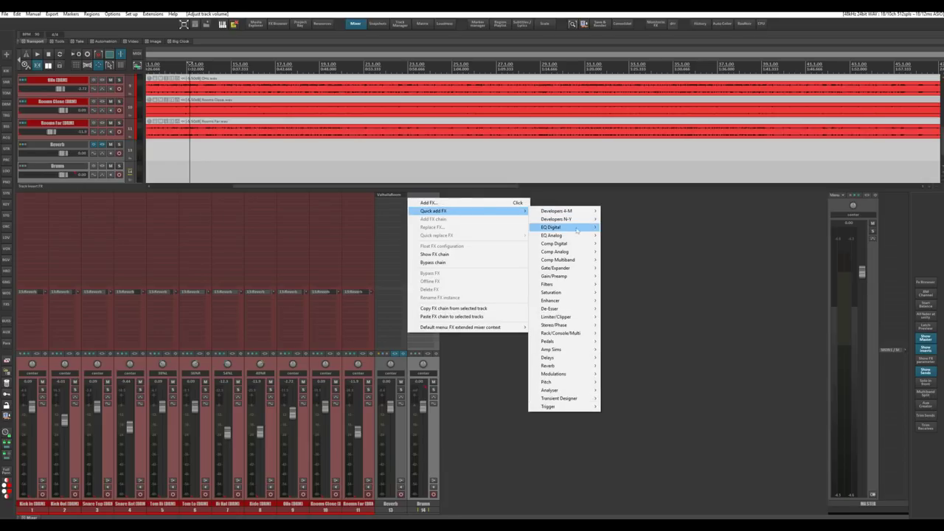
mouse_move(577, 229)
click(635, 230)
key(space)
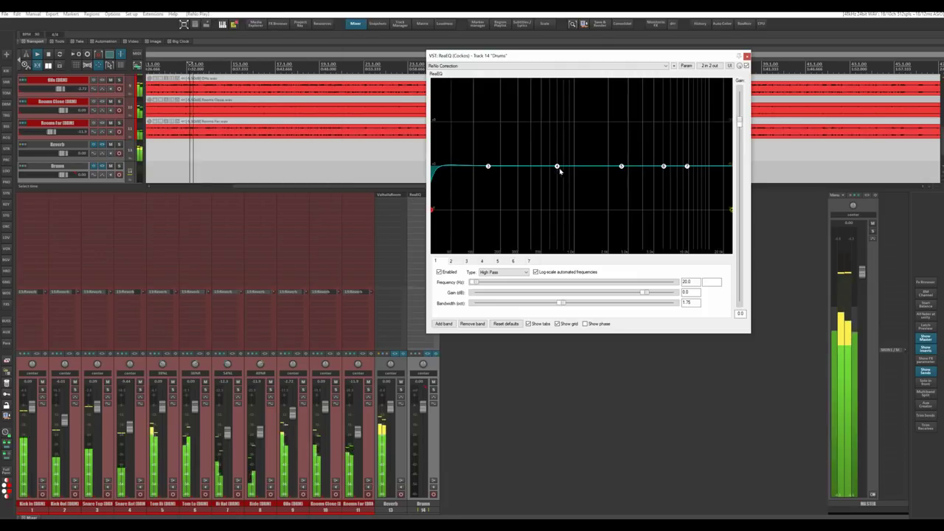
drag(559, 171, 578, 145)
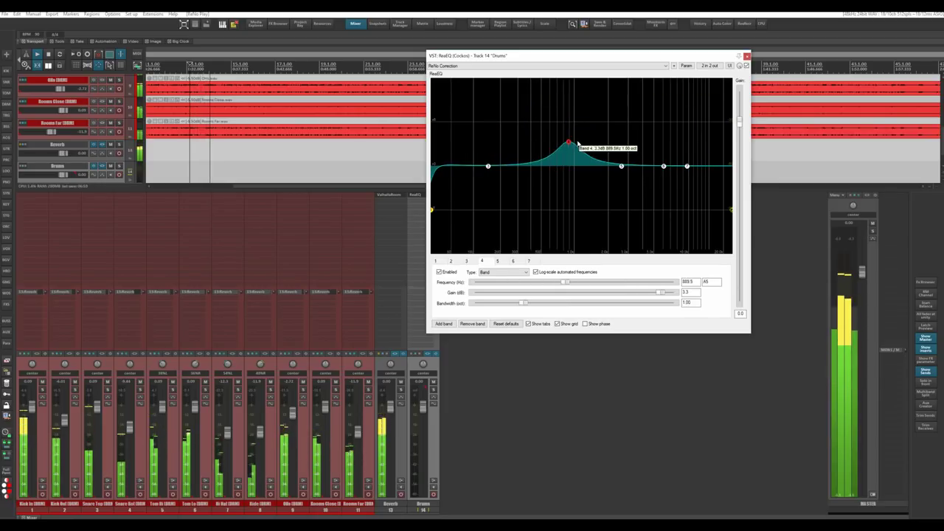
key(space)
click(416, 195)
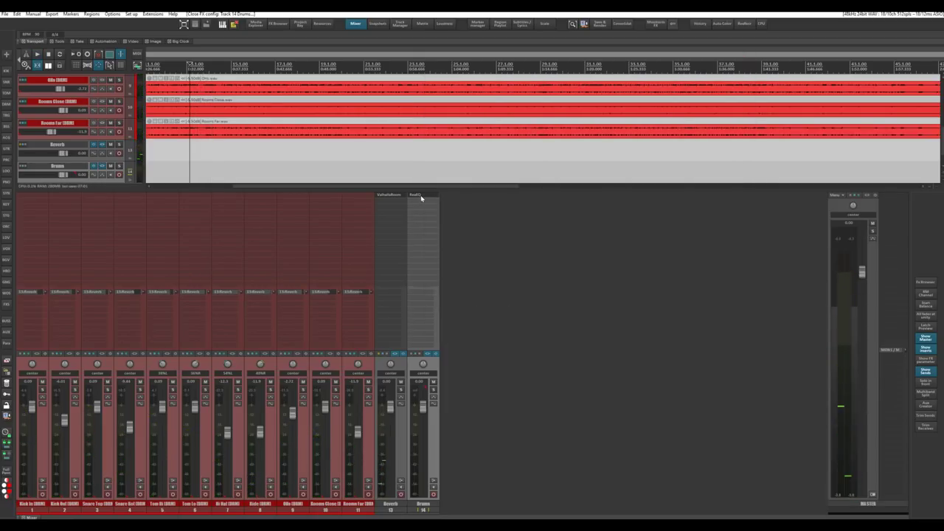
alt+click(420, 195)
Move the Drums fader to +0.91 dB during playback, stop, and bring it back to about 0 dB.
key(space)
mouse_move(425, 412)
mouse_down()
mouse_move(423, 481)
mouse_move(422, 405)
mouse_up()
key(space)
mouse_move(424, 410)
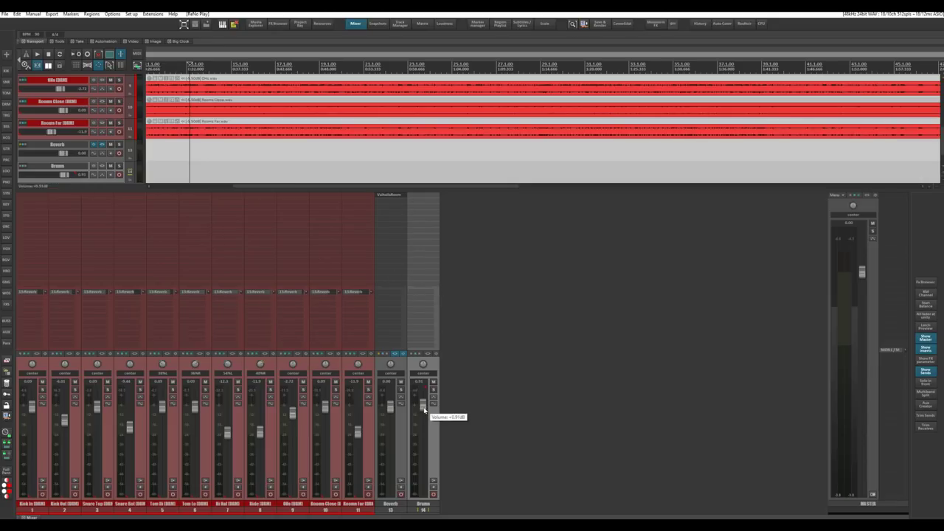
mouse_move(424, 410)
mouse_down()
mouse_move(430, 485)
mouse_move(430, 413)
mouse_up()
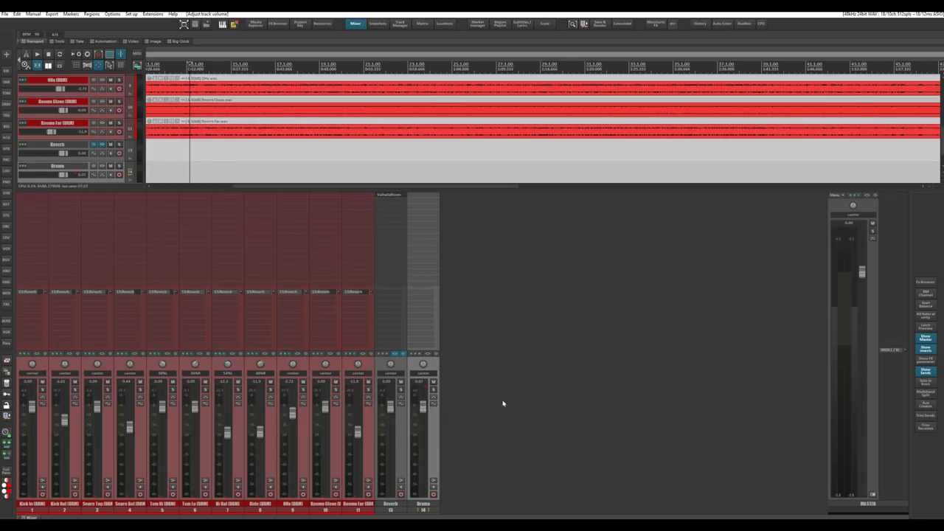
Move the Drums fader down and up, lower it to about -11 dB, and briefly play the project.
drag(424, 408, 428, 430)
drag(429, 426, 436, 386)
drag(422, 413, 425, 435)
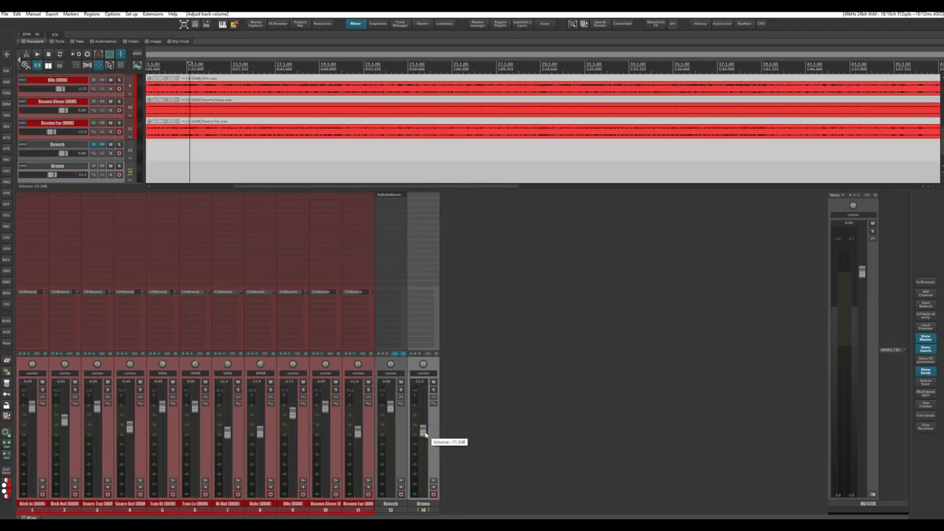
key(space)
key(space)
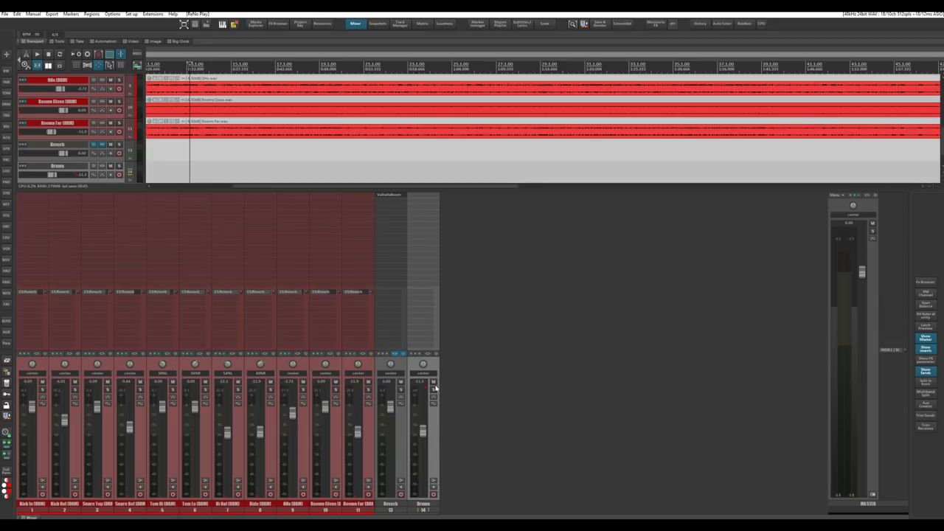
Mute and unmute the Drums track during playback to test its effect on the drum tracks.
key(space)
click(434, 382)
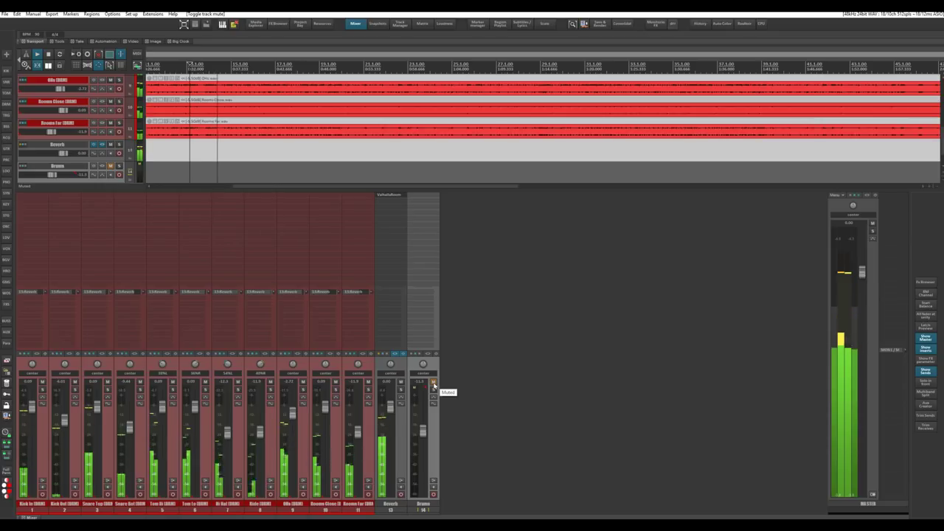
click(433, 382)
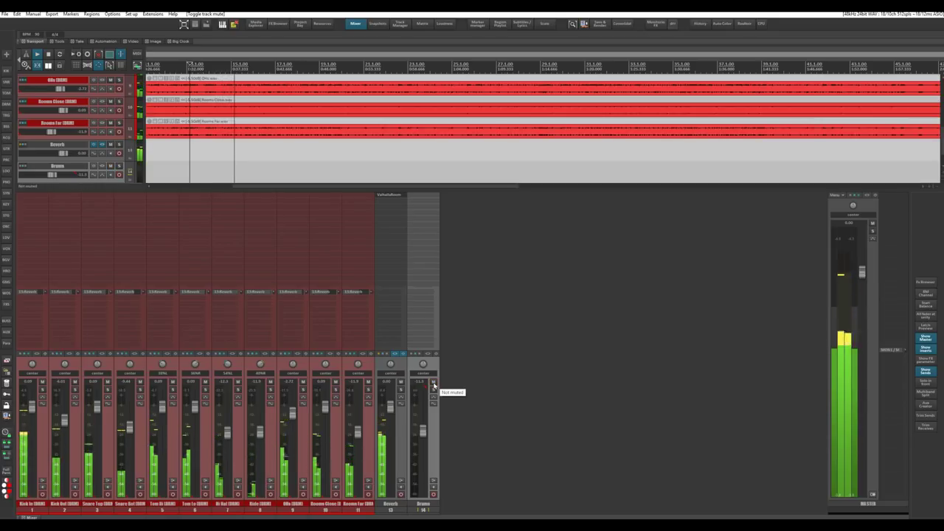
Stop playback, reset the Drums fader to 0.00 dB, and hide the mixer.
key(space)
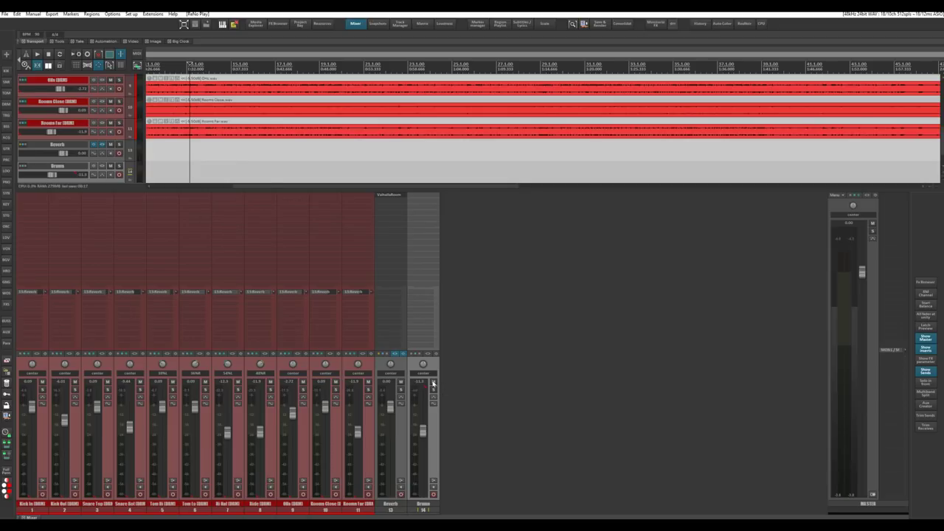
double_click(423, 435)
click(352, 25)
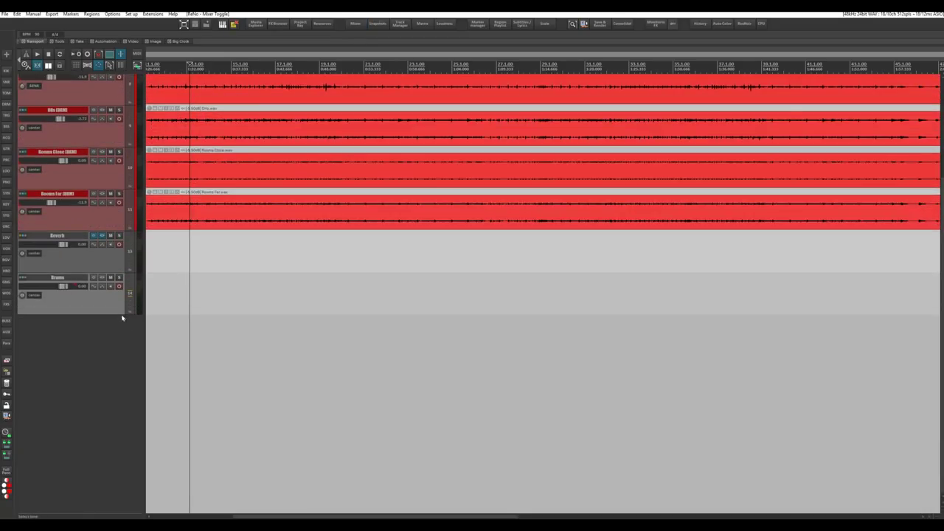
Set the Drums track's automation mode to Touch and record volume automation by riding its fader during playback.
click(102, 286)
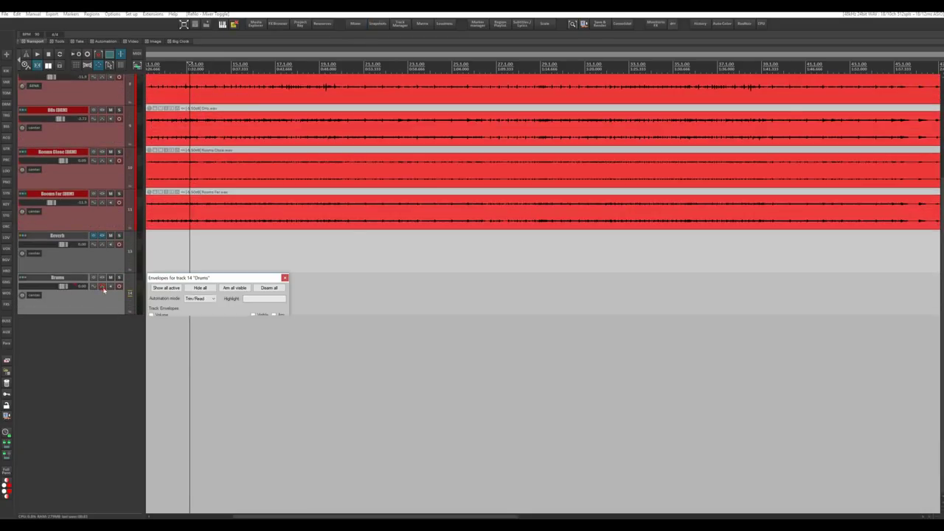
click(285, 278)
key(space)
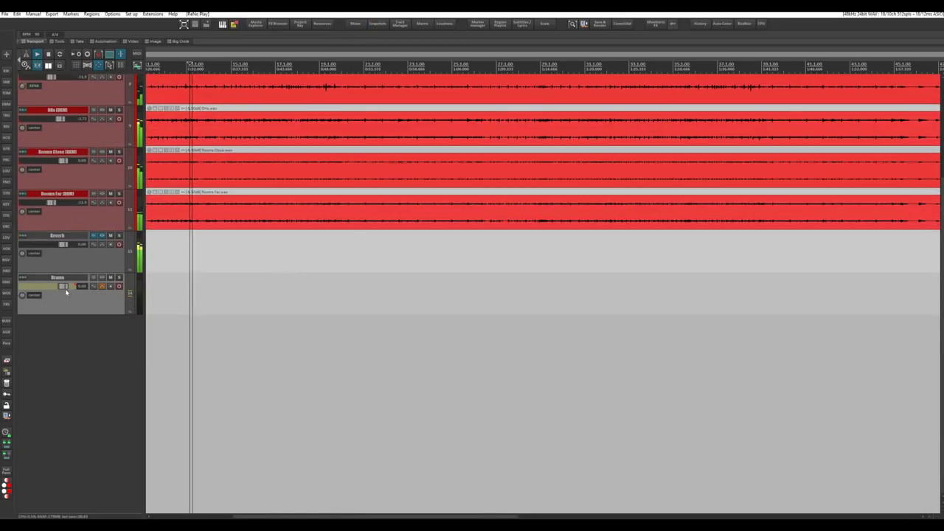
mouse_move(64, 286)
mouse_down()
mouse_move(39, 302)
mouse_move(51, 305)
mouse_up()
key(space)
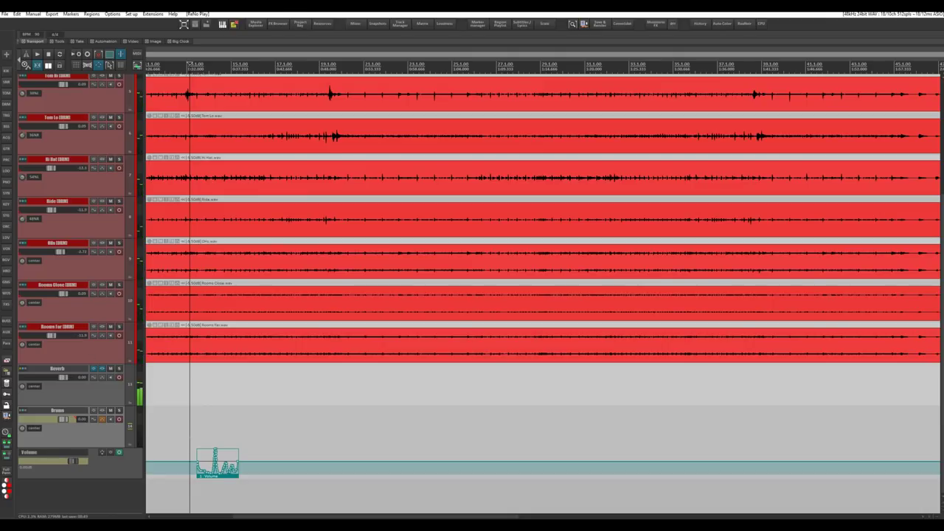
Switch the Drums track's automation mode to Read and play back the recorded volume envelope.
scroll(259, 427, up, 3)
scroll(260, 427, left, 3)
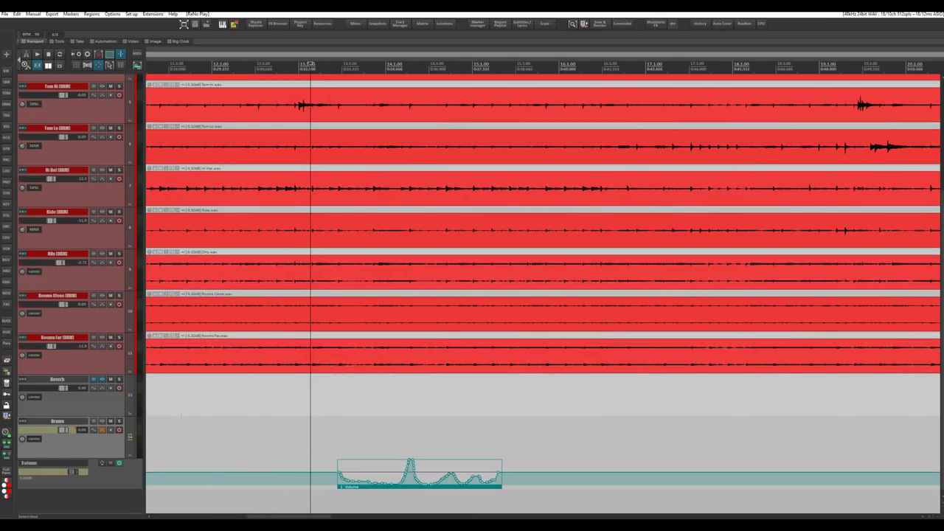
click(101, 425)
click(194, 443)
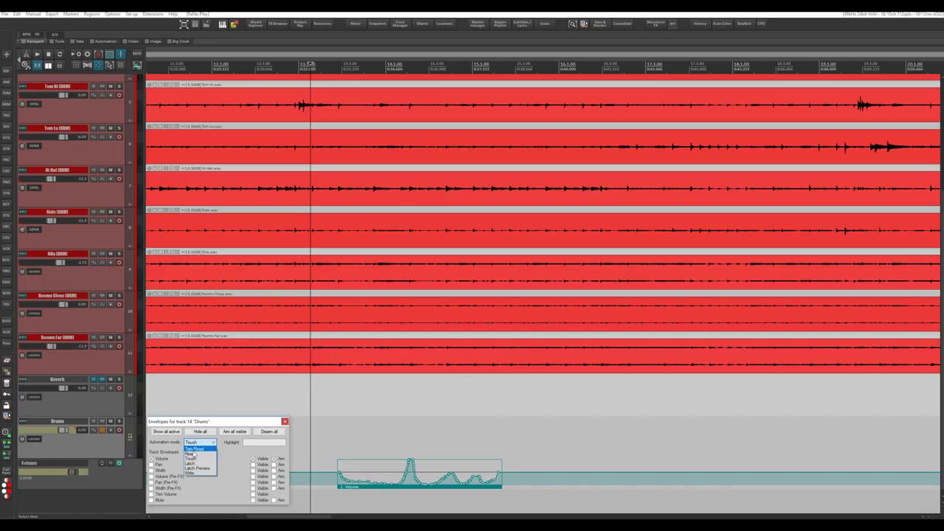
click(193, 453)
click(284, 421)
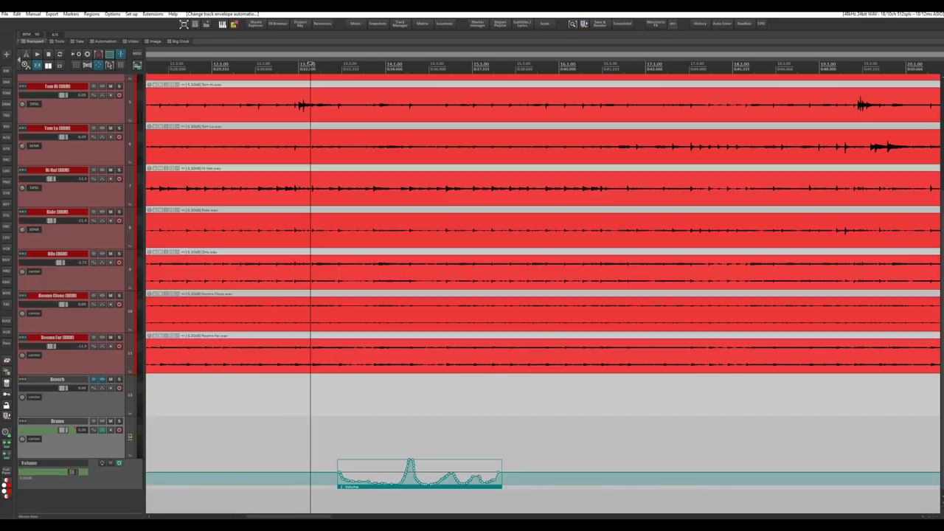
key(space)
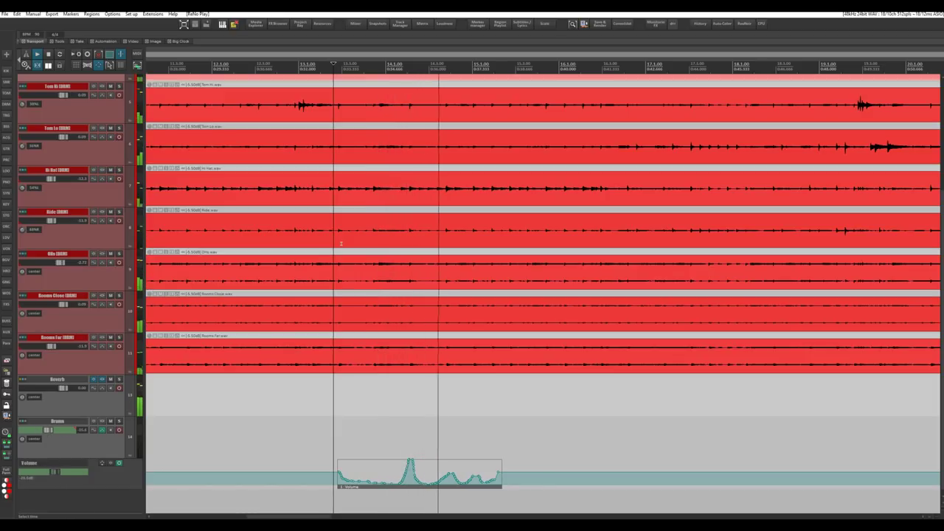
key(space)
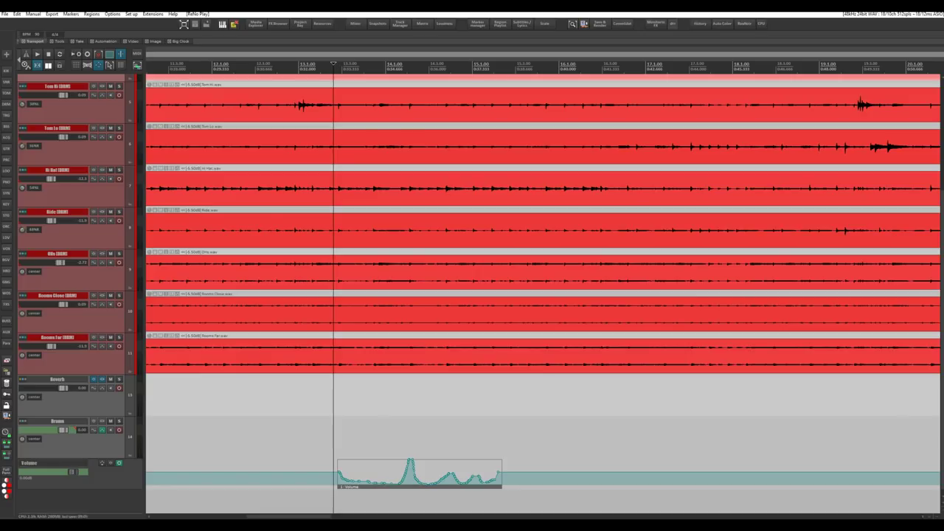
Set the Drums track's automation mode to Trim/Read and close its envelope window.
click(103, 431)
click(199, 442)
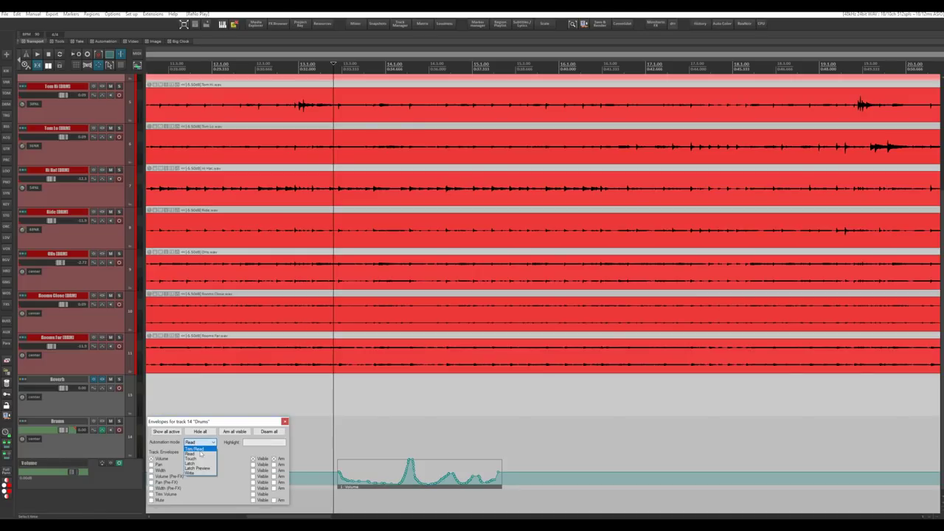
click(199, 453)
click(291, 391)
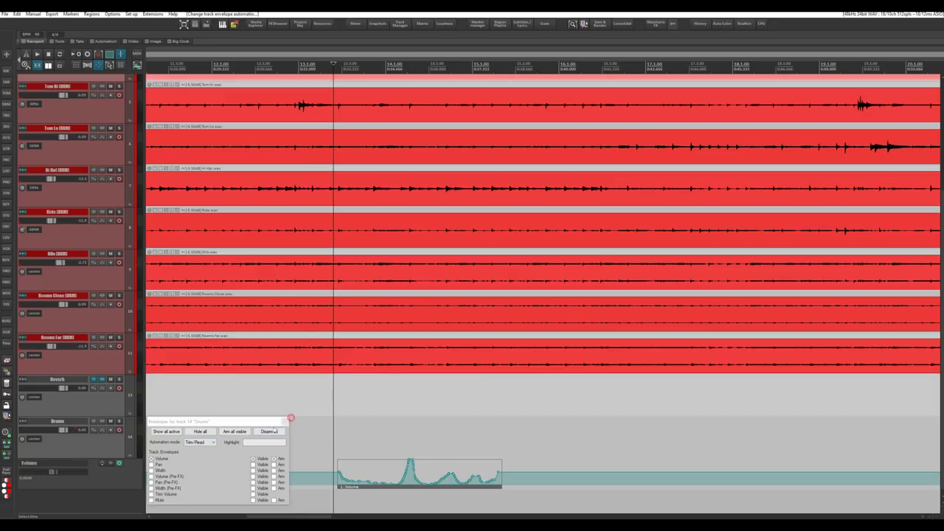
click(285, 421)
Briefly play the section with the Drums fader at 0 dB, then lower it to about -15 dB and reset it.
mouse_move(59, 432)
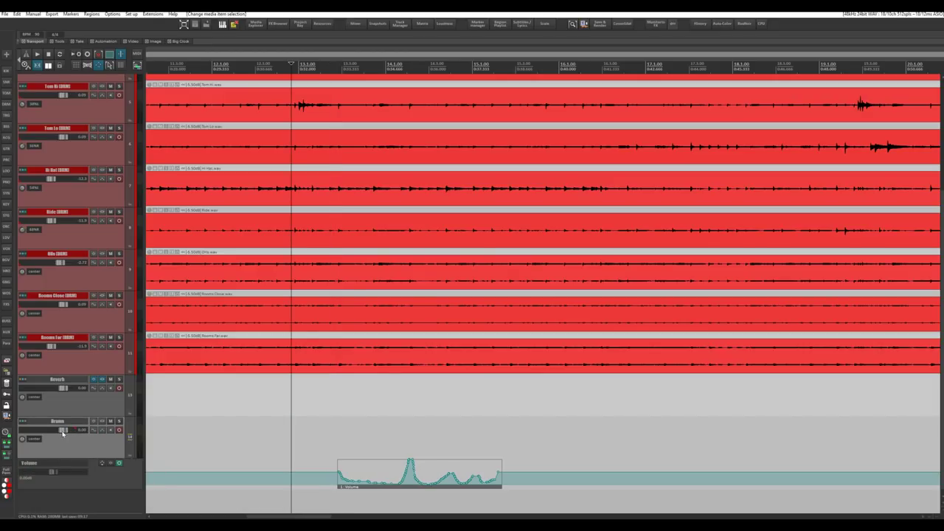
double_click(62, 433)
key(space)
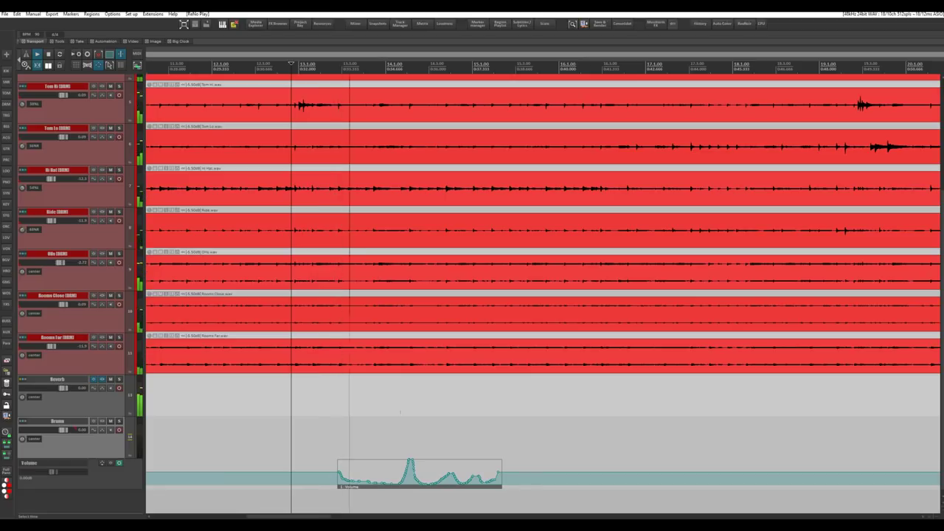
key(space)
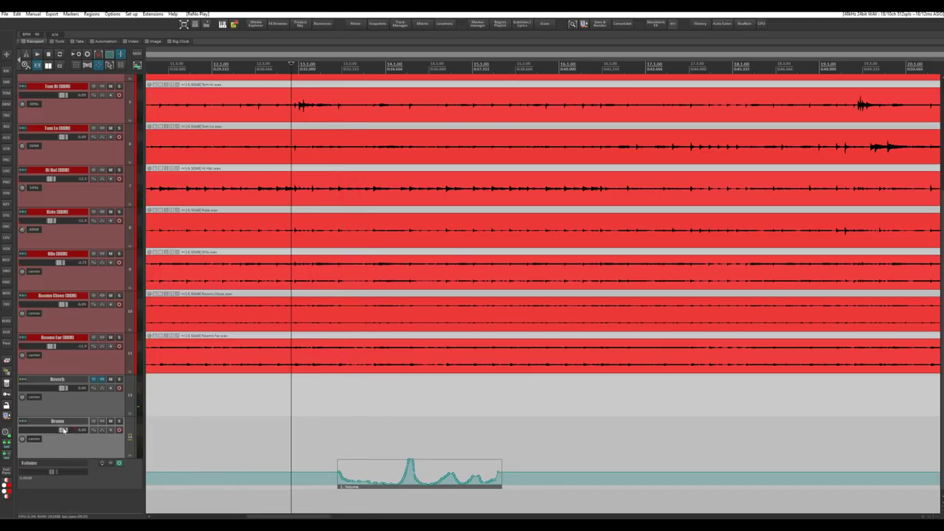
scroll(64, 430, down, 10)
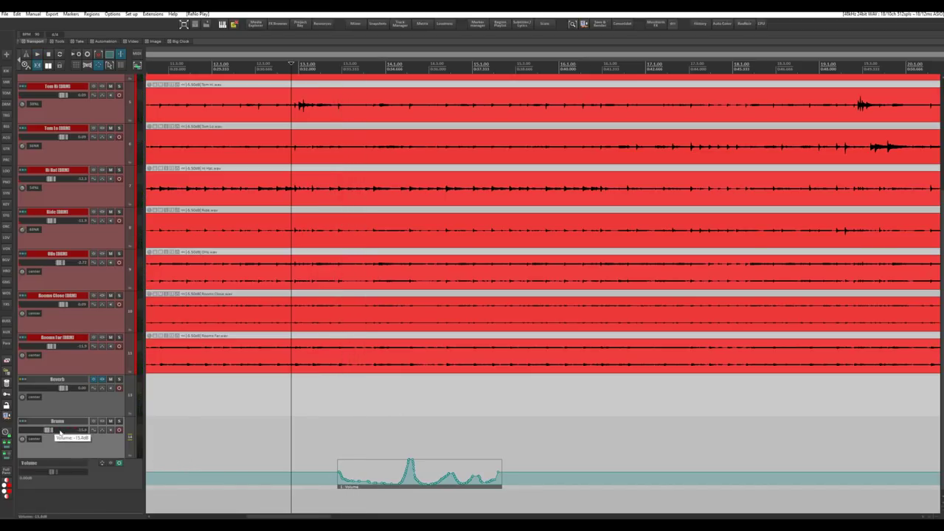
double_click(61, 430)
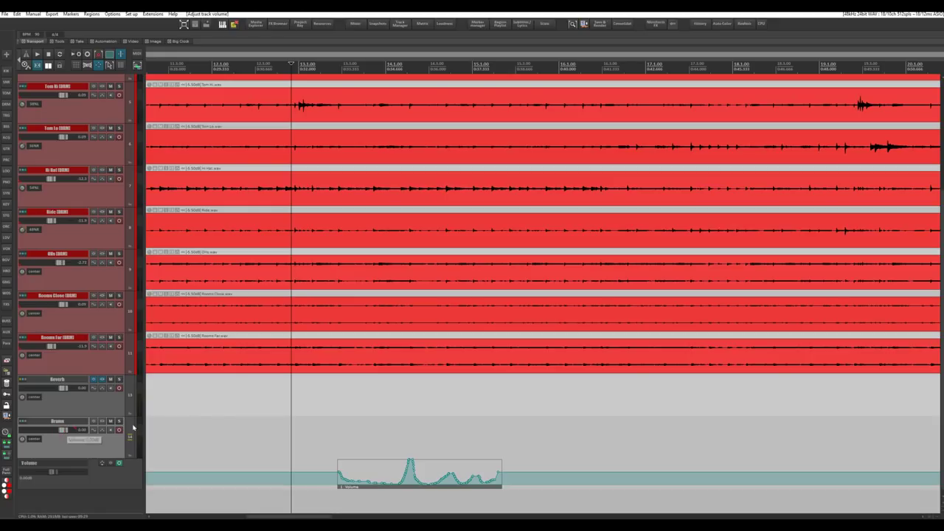
Delete the Drums track together with its volume envelope.
key(Page_Down)
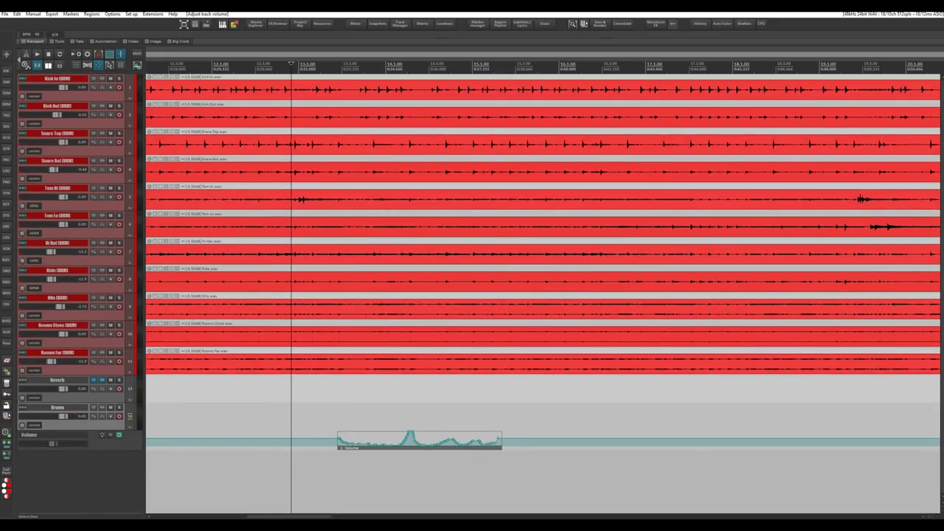
scroll(360, 414, down, 3)
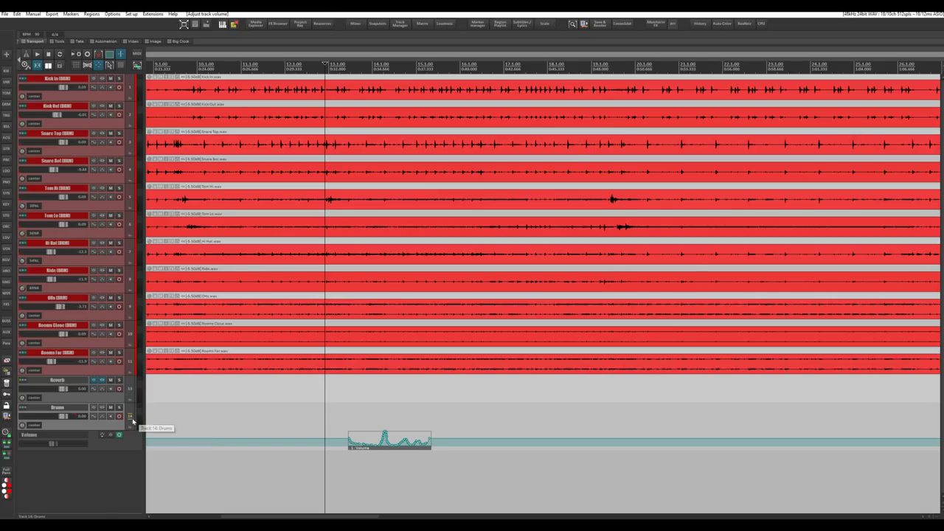
key(Delete)
scroll(209, 335, up, 5)
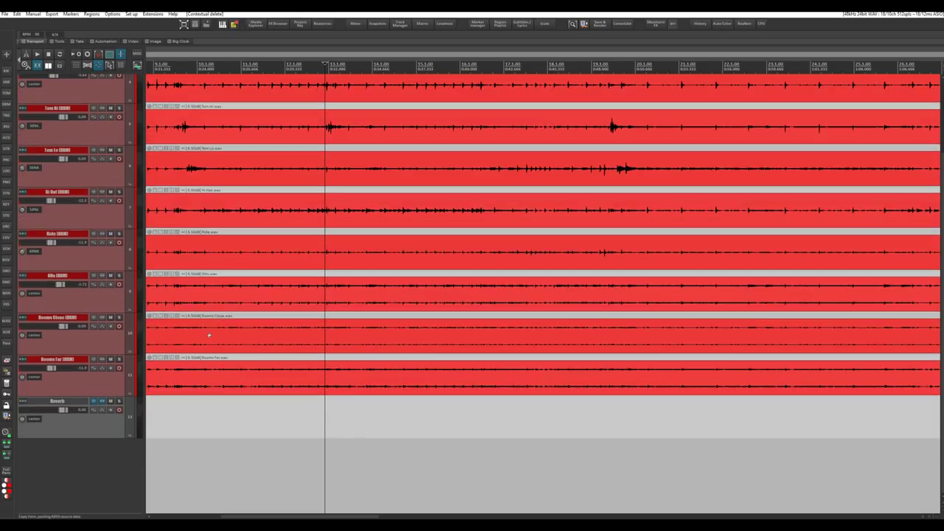
scroll(209, 336, down, 3)
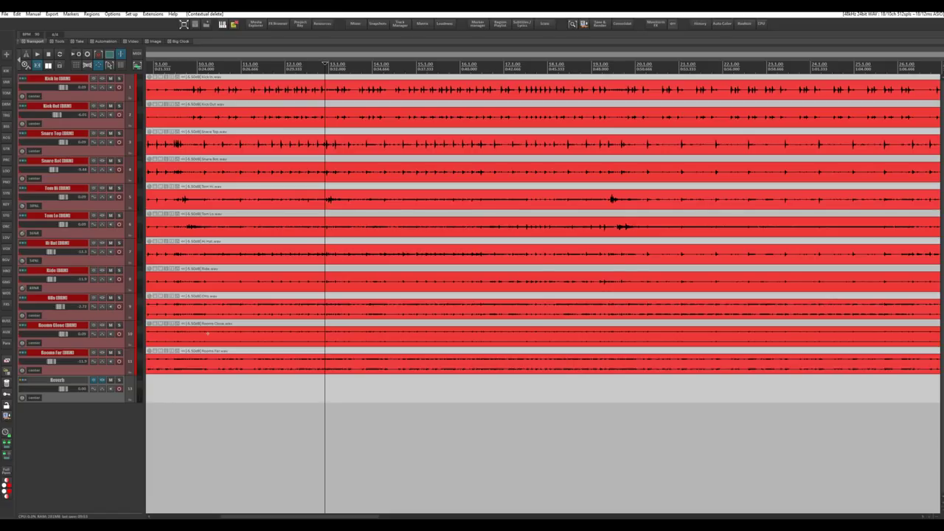
Enable Free Item Positioning on the Kick In track.
click(82, 96)
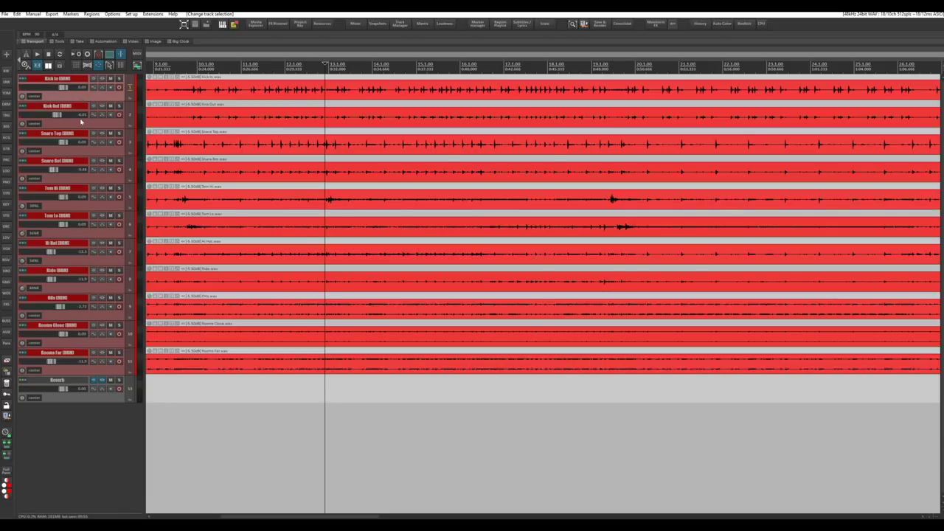
ctrl+click(80, 118)
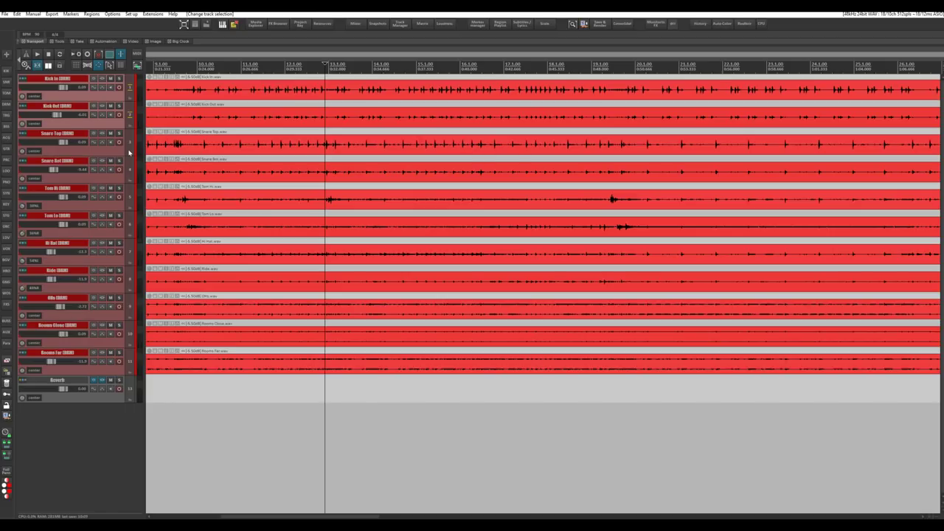
scroll(129, 153, up, 5)
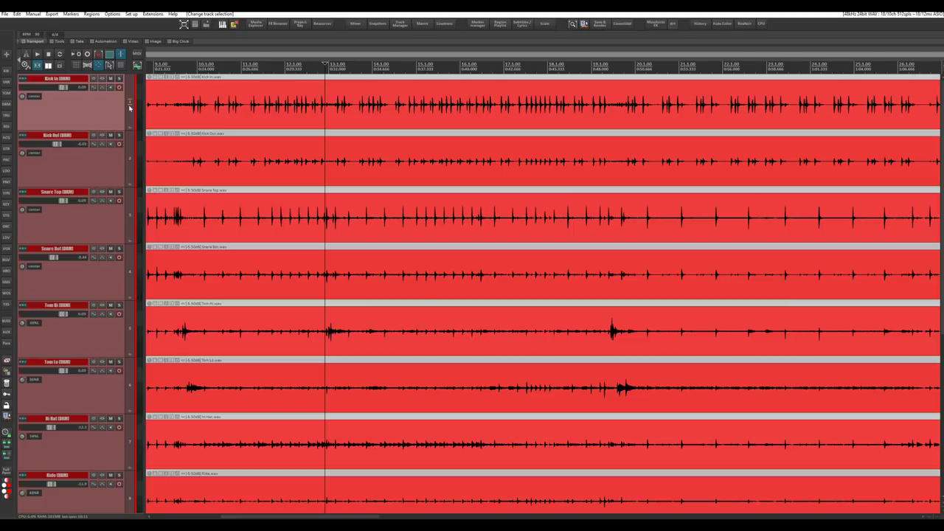
right_click(129, 107)
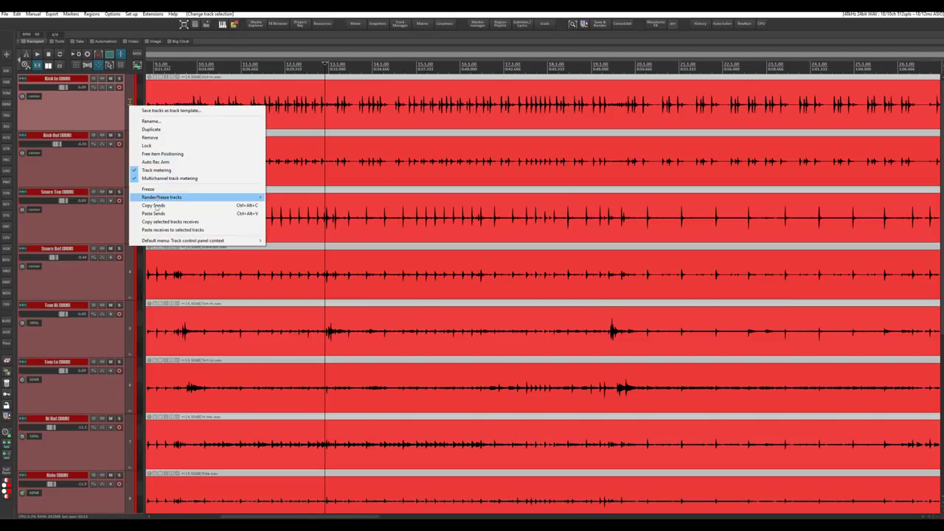
click(161, 153)
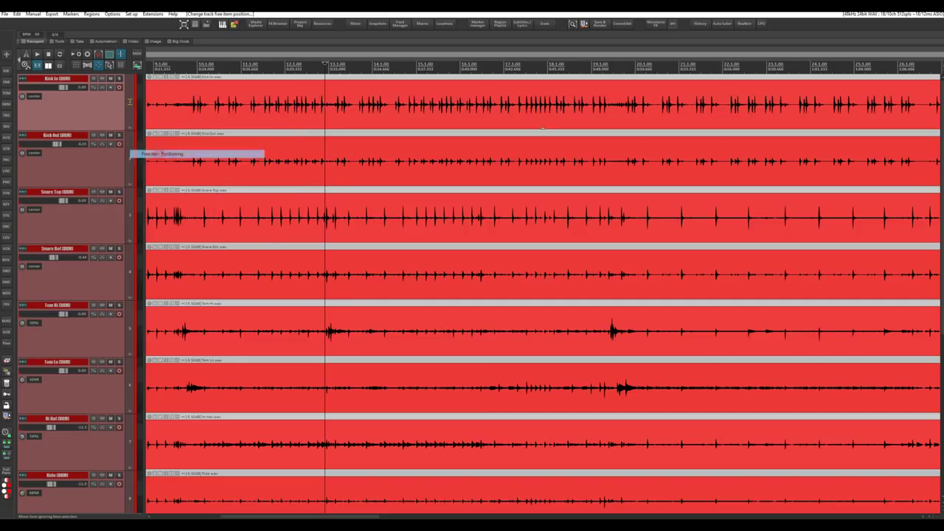
Make the Kick In track taller and shrink its media item to roughly the upper half of the lane.
scroll(355, 104, down, 3)
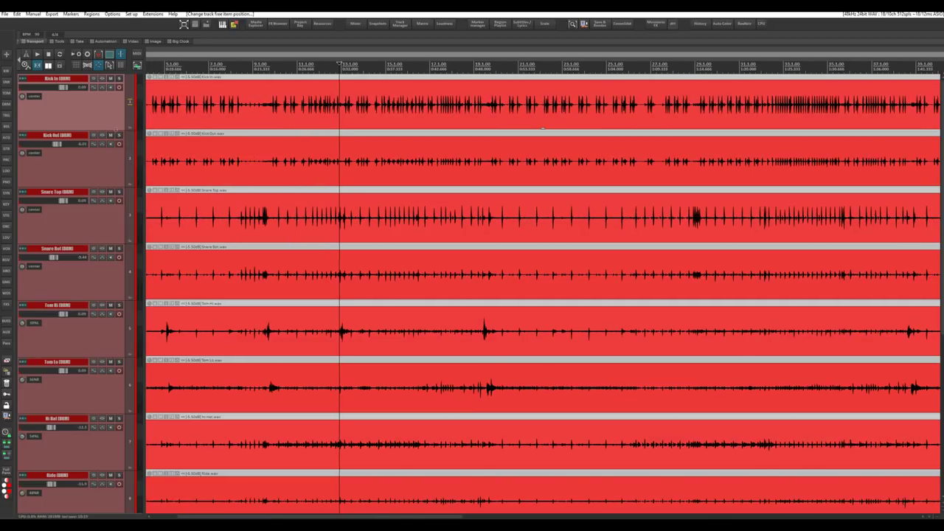
drag(543, 129, 543, 210)
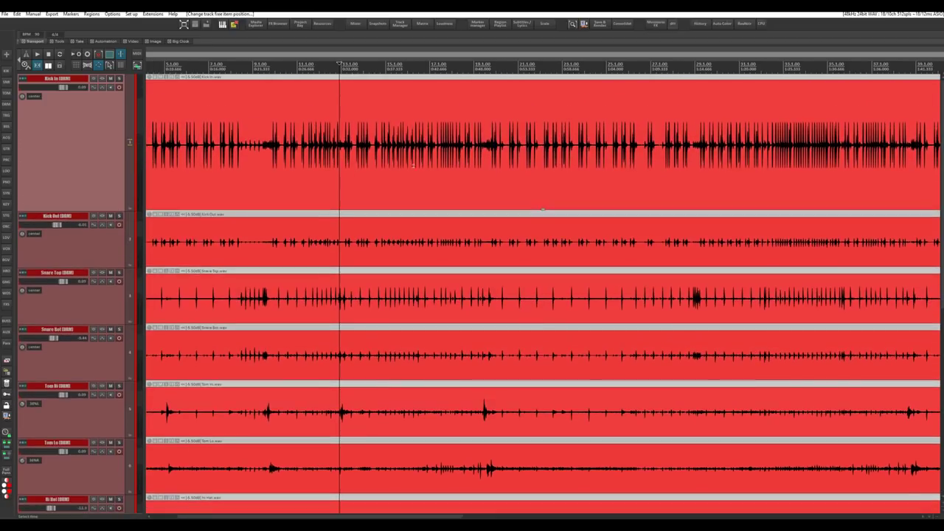
click(543, 206)
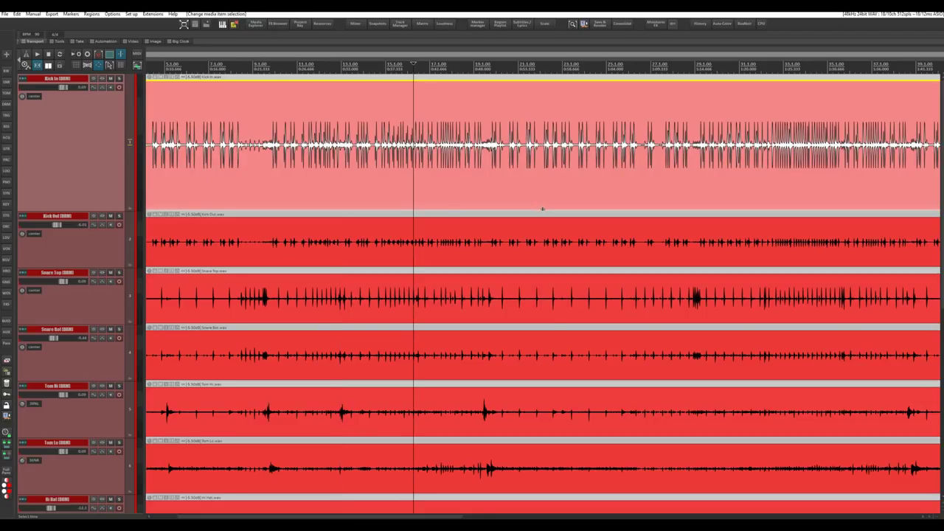
drag(542, 209, 542, 138)
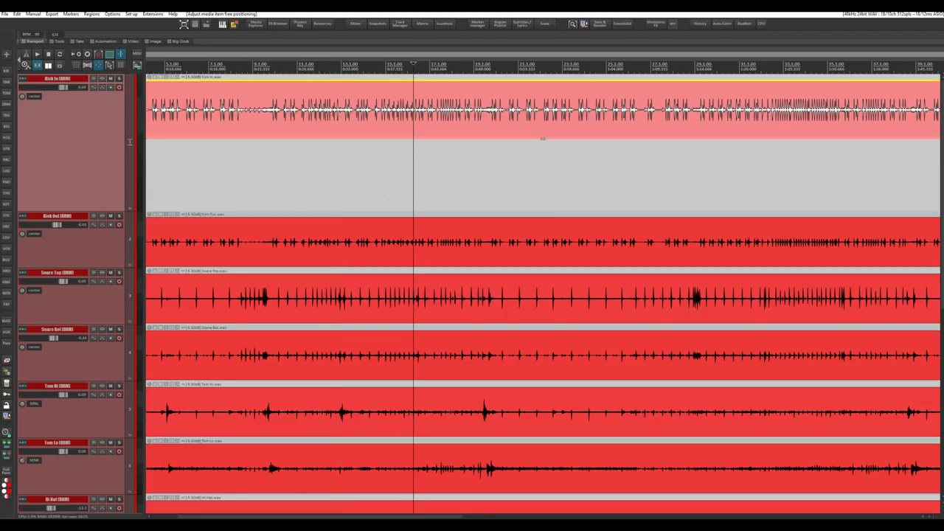
Move the Kick Out media item onto the Kick In track, directly beneath the Kick In item.
scroll(295, 181, down, 3)
scroll(226, 211, down, 1)
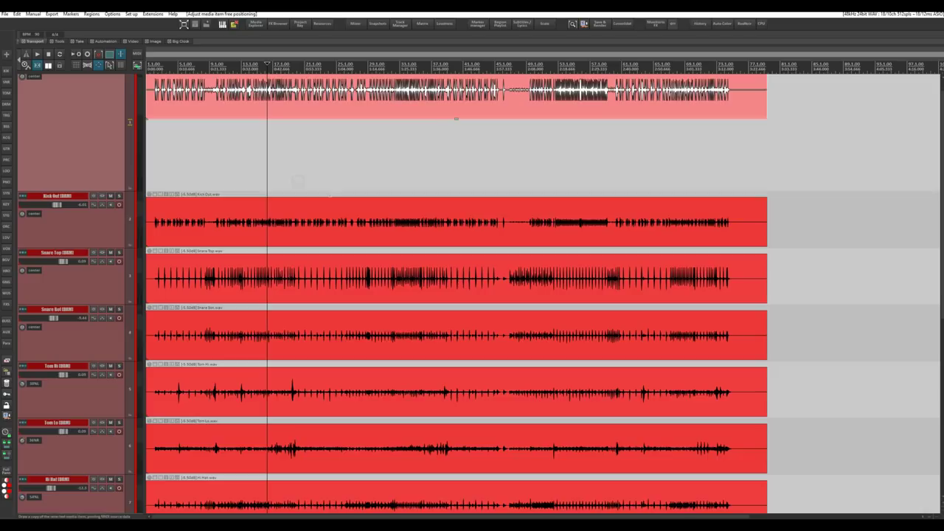
click(226, 211)
drag(203, 211, 204, 190)
scroll(170, 206, up, 1)
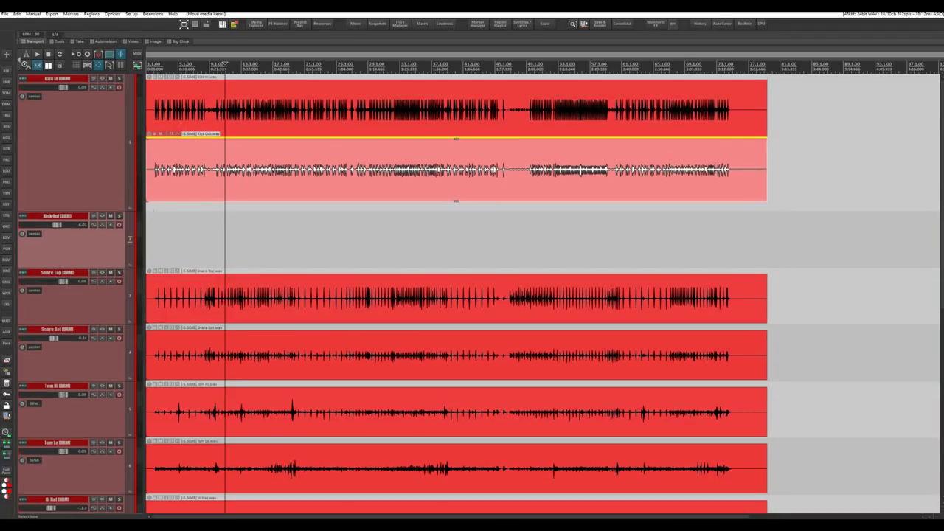
Mute and remove the emptied Kick Out track, keeping its media item on the Kick In track.
click(110, 216)
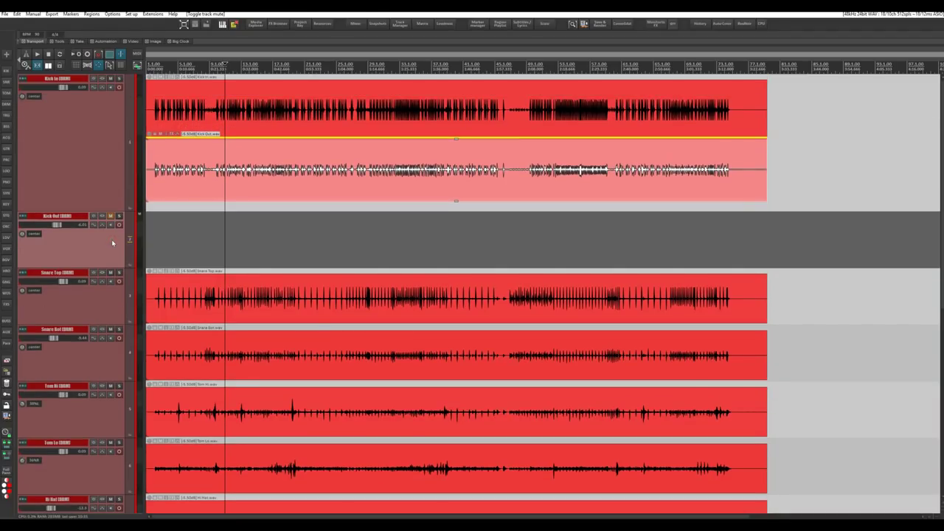
key(Delete)
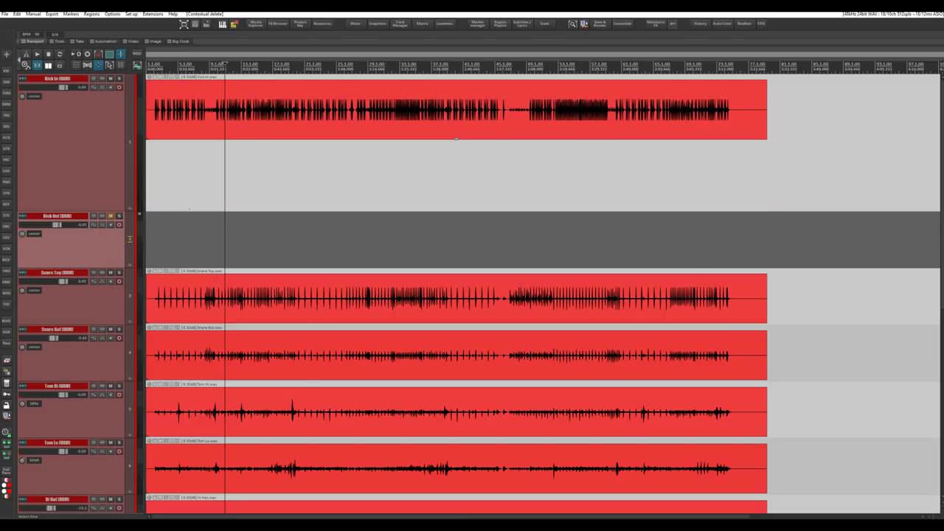
key(Delete)
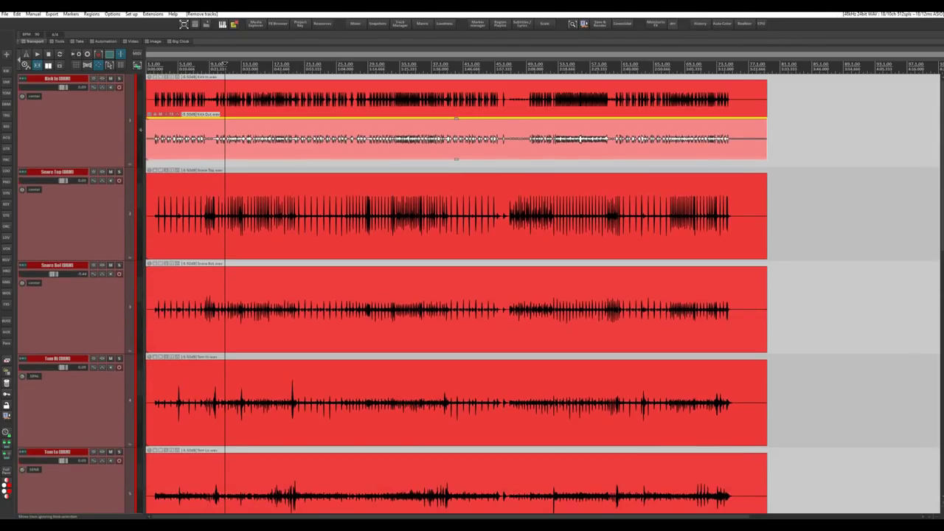
Solo the Kick In track and play back its two overlaid kick items together.
click(95, 122)
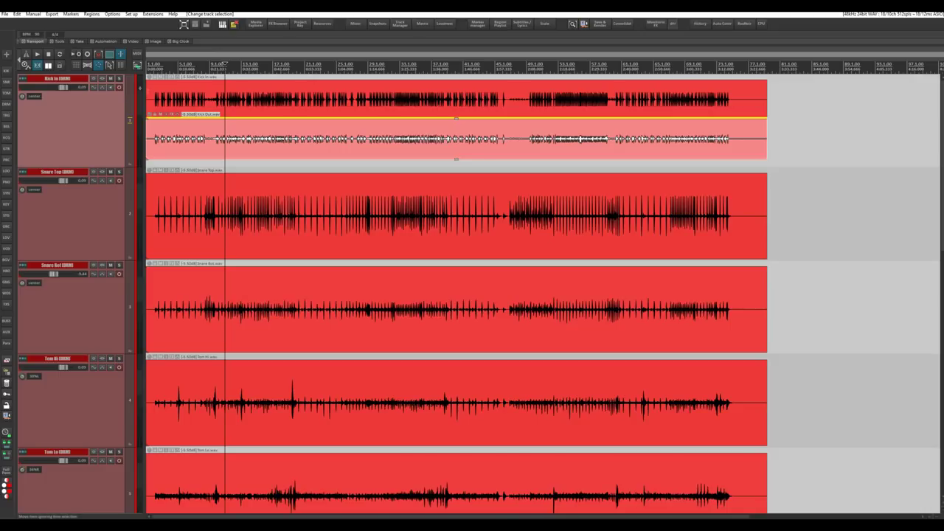
click(120, 79)
key(space)
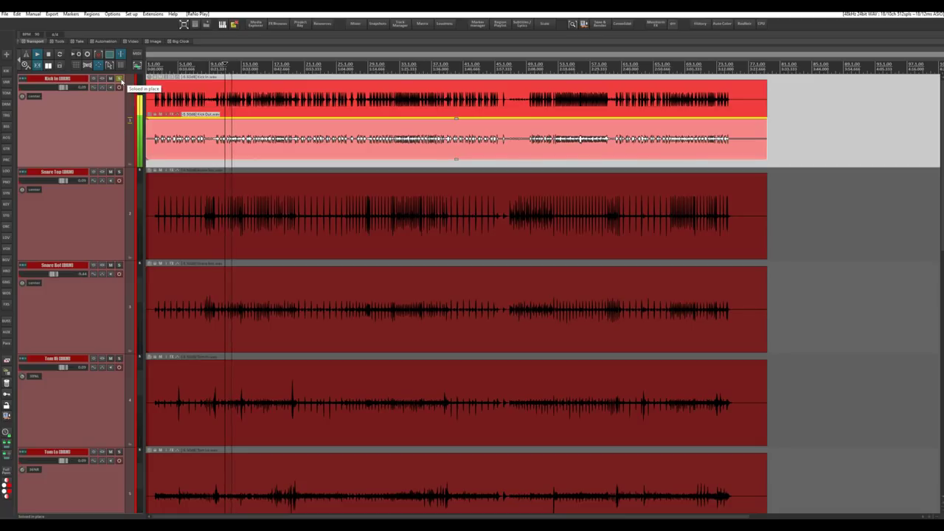
key(space)
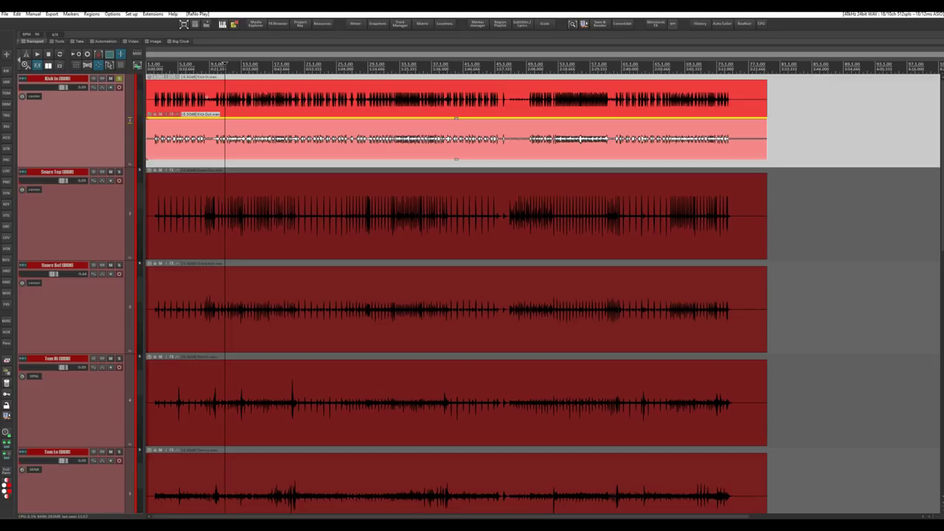
Adjust the individual volumes of the Kick In and Kick Out items, and toggle the Kick Out item's mute on and off.
click(207, 98)
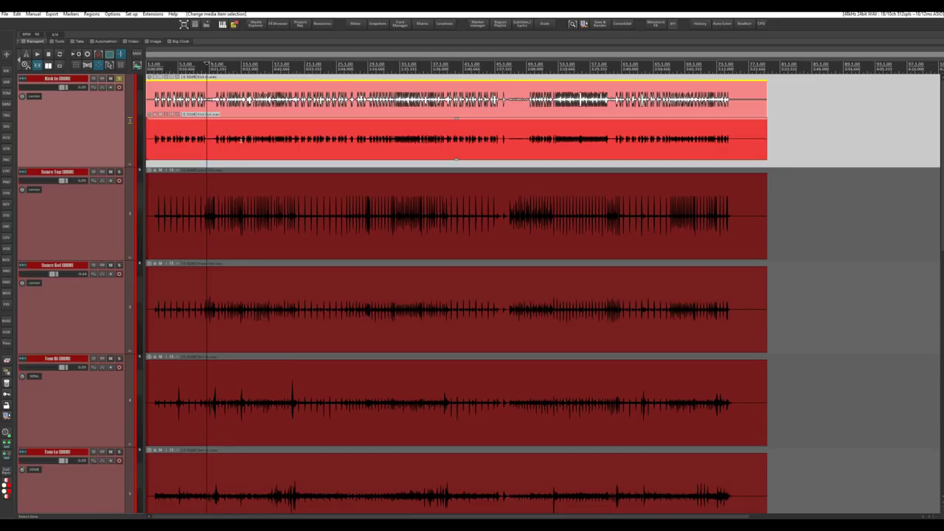
click(241, 139)
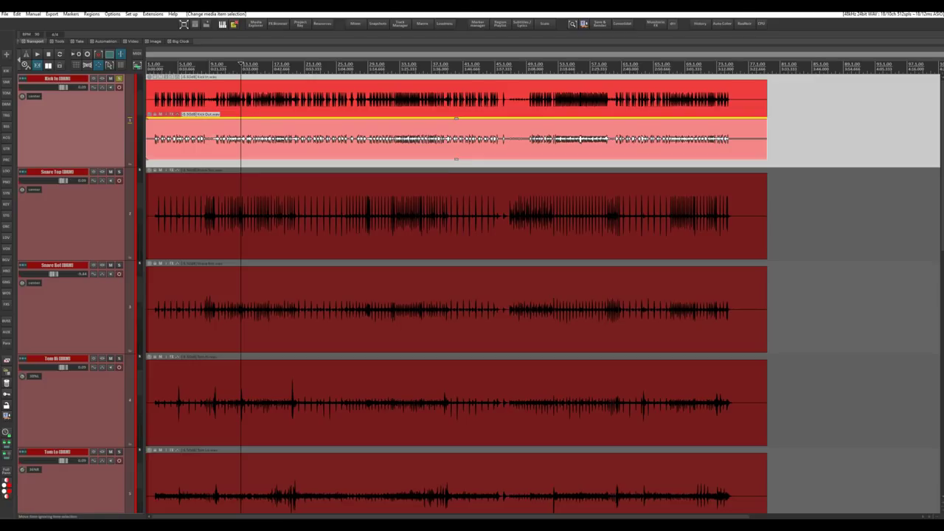
click(160, 92)
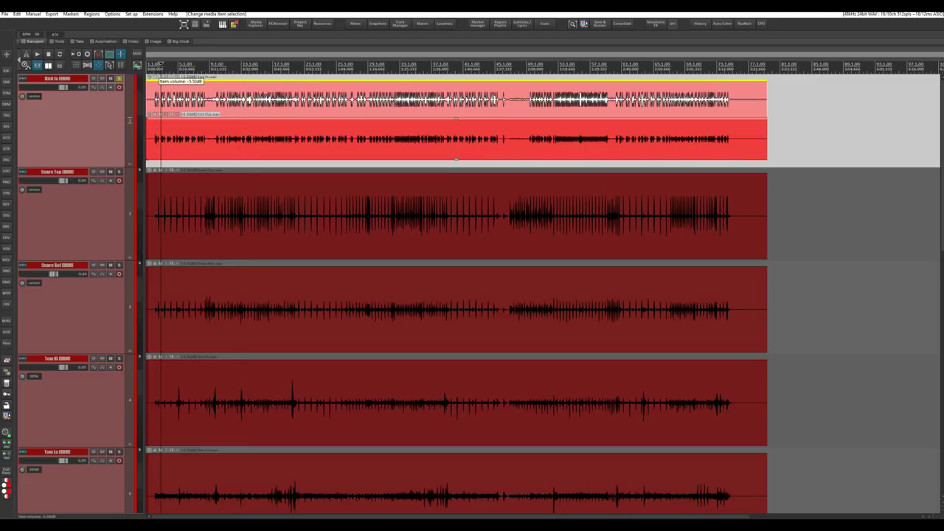
drag(160, 77, 160, 77)
drag(157, 114, 158, 115)
click(158, 115)
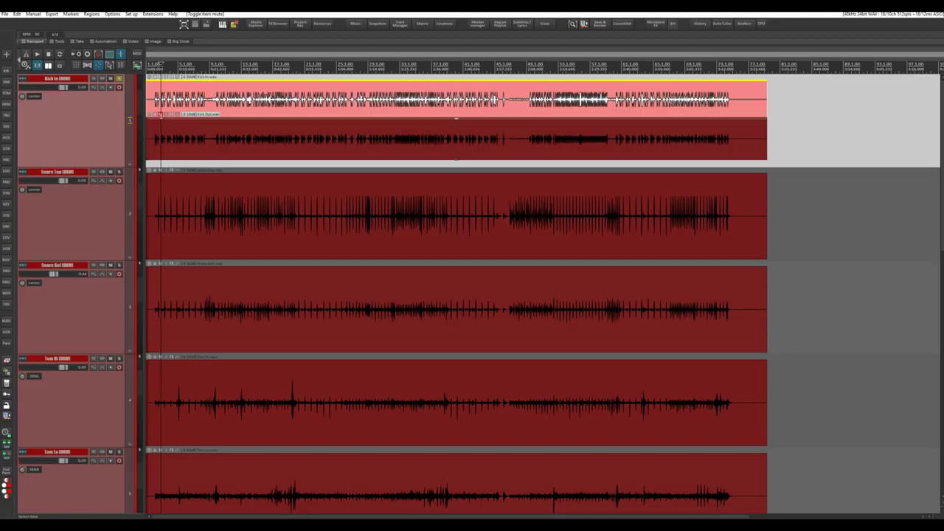
click(158, 115)
Add the 1176 (Antress) compressor as item FX on the Kick Out item only, and close the FX windows.
key(shift+e)
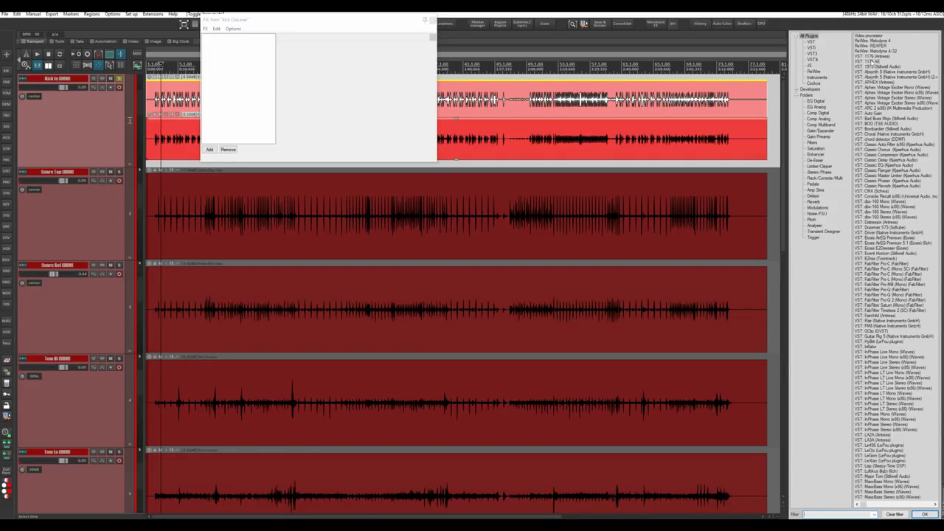
drag(870, 57, 236, 89)
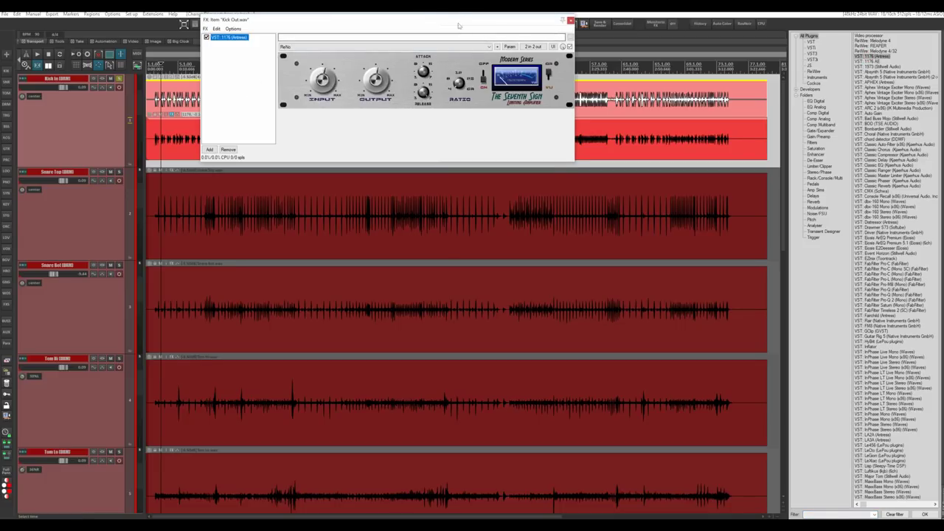
drag(458, 26, 399, 242)
click(172, 122)
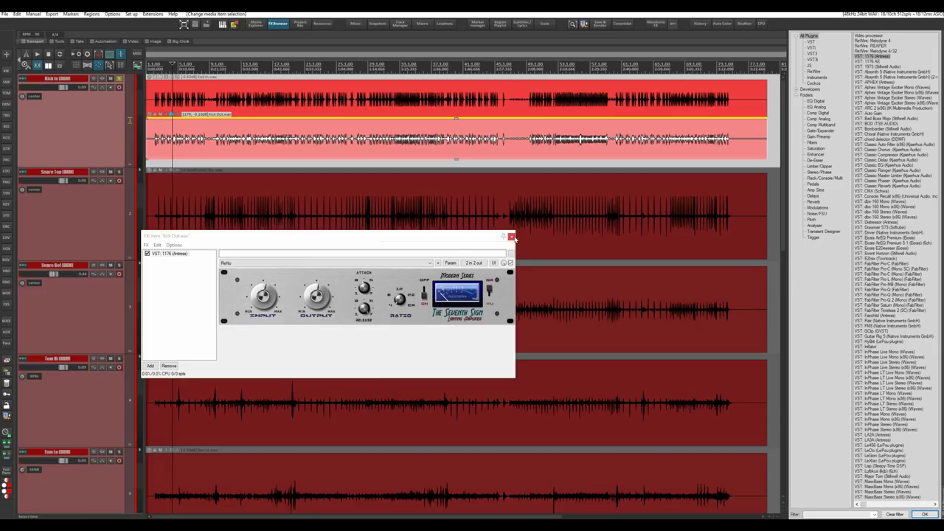
click(512, 238)
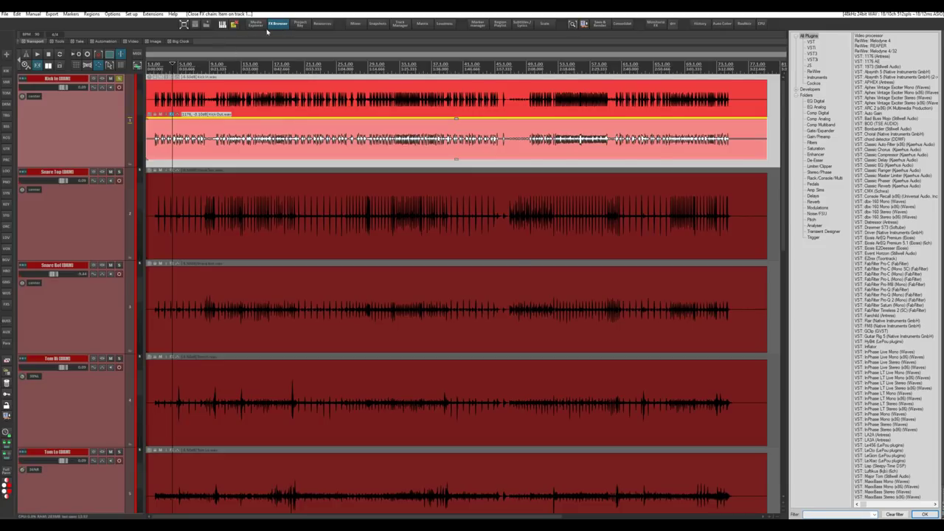
click(270, 25)
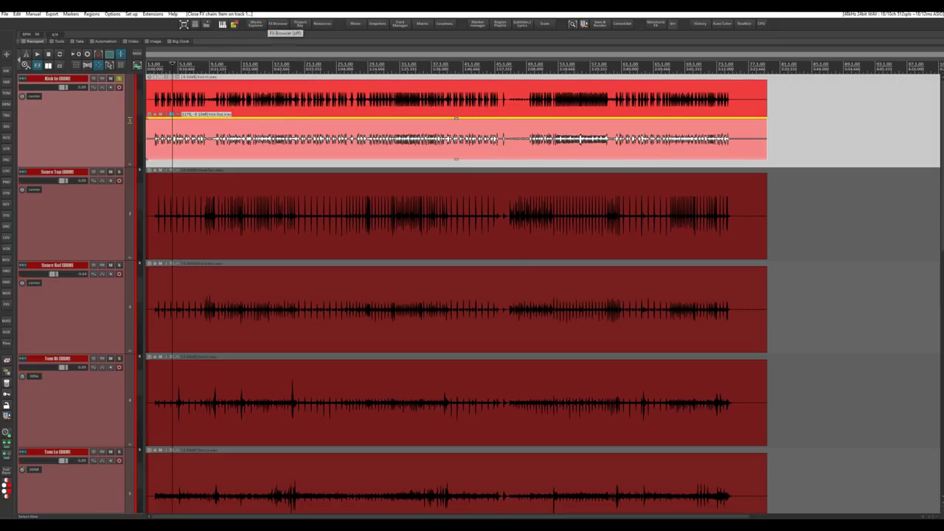
Enable the take volume envelope on the Kick Out item and turn it off again.
click(178, 114)
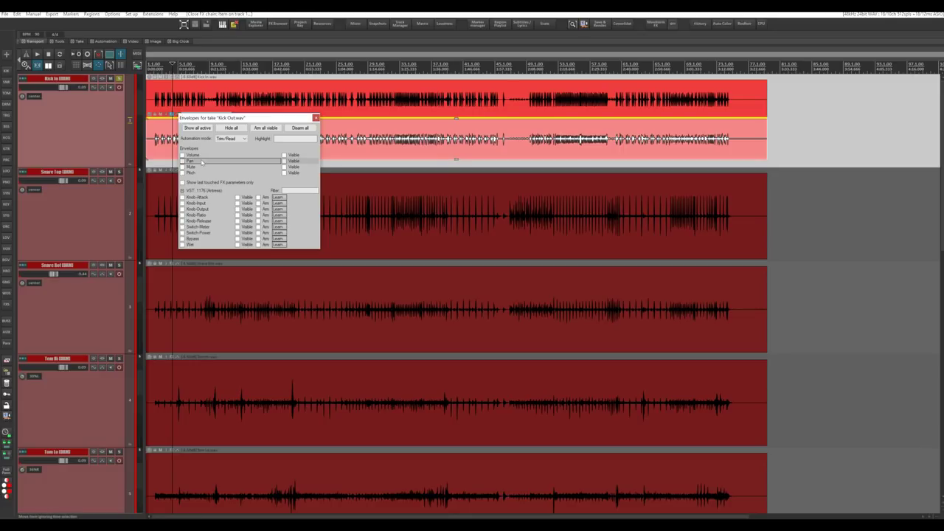
click(209, 155)
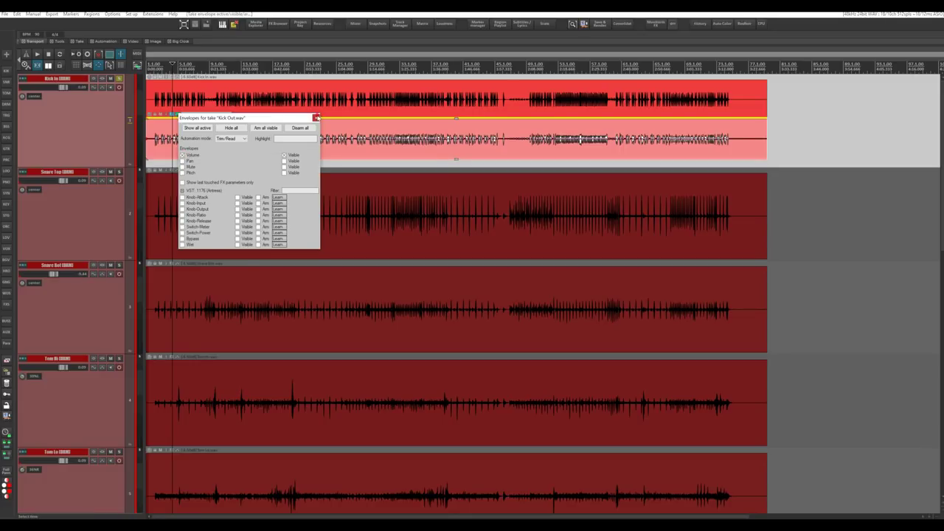
click(316, 117)
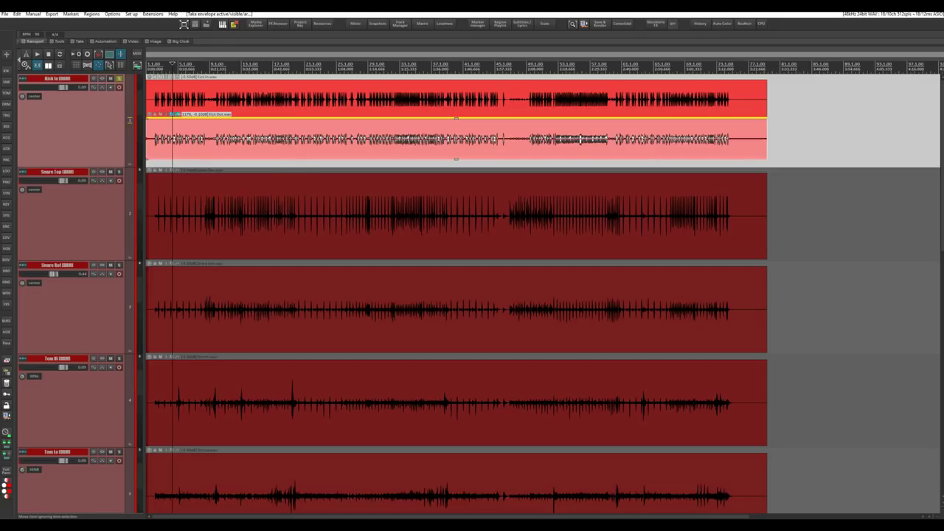
click(177, 116)
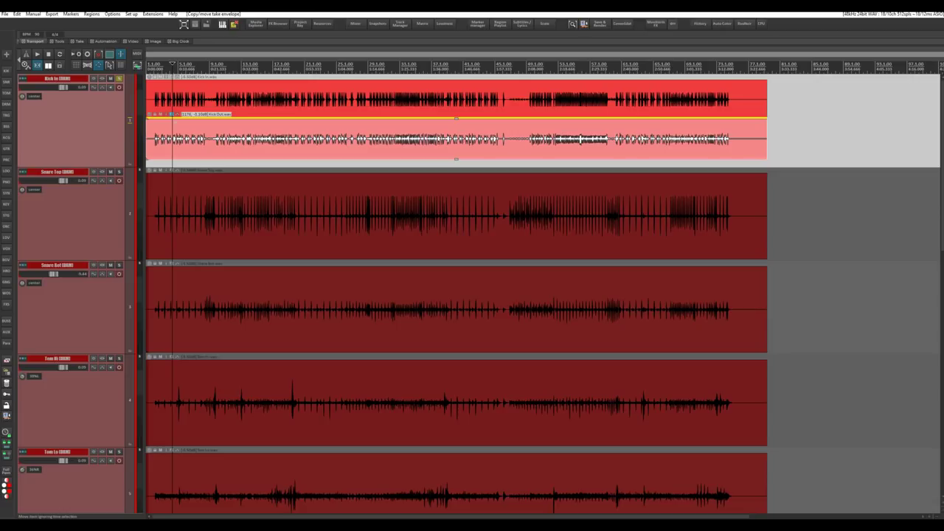
Pan the Kick Out item to the right and the Kick In item to the left in their item properties.
scroll(175, 117, up, 1)
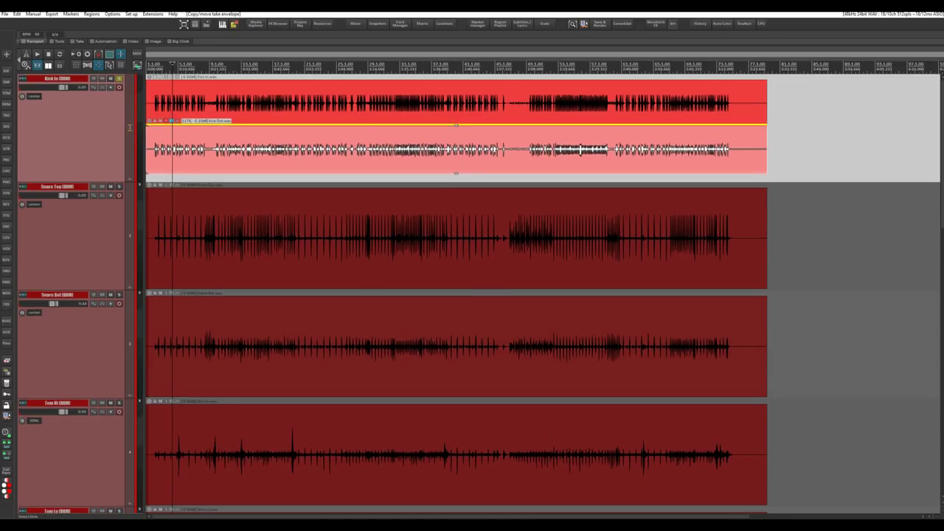
double_click(175, 116)
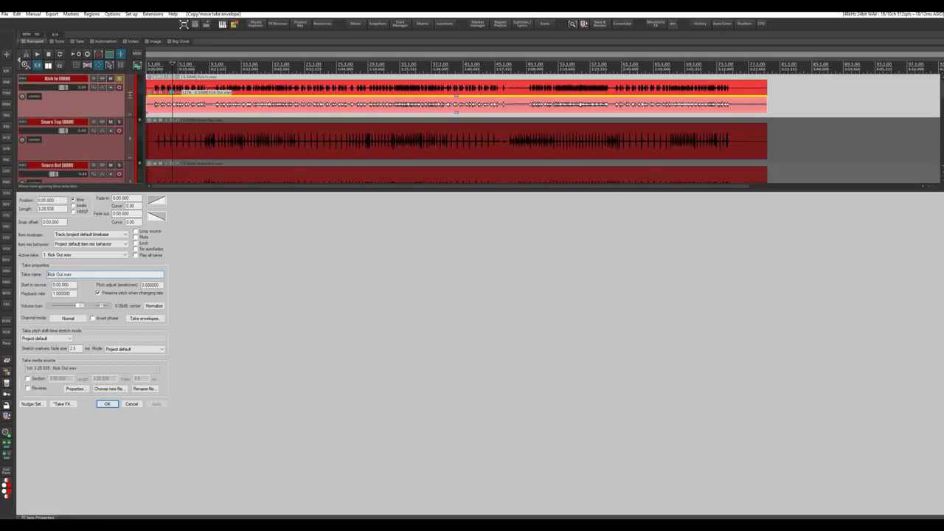
drag(101, 305, 108, 305)
click(107, 405)
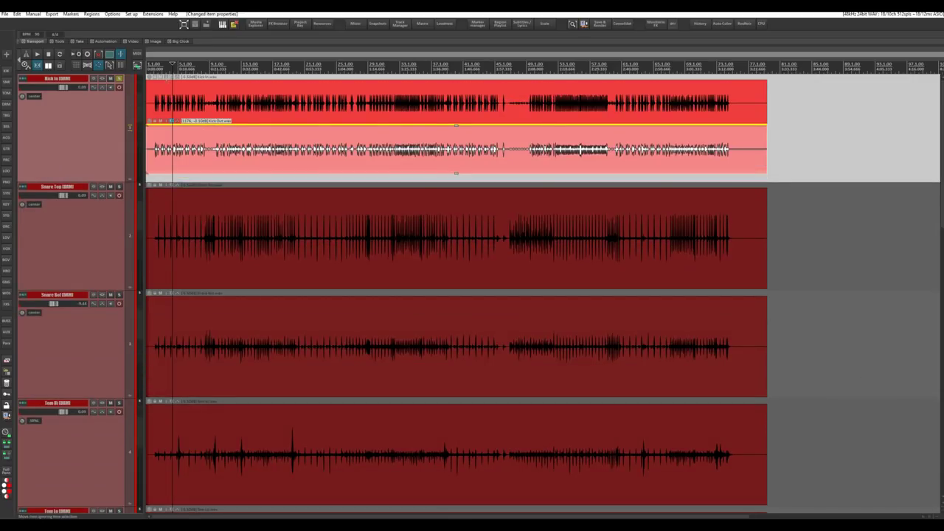
double_click(166, 78)
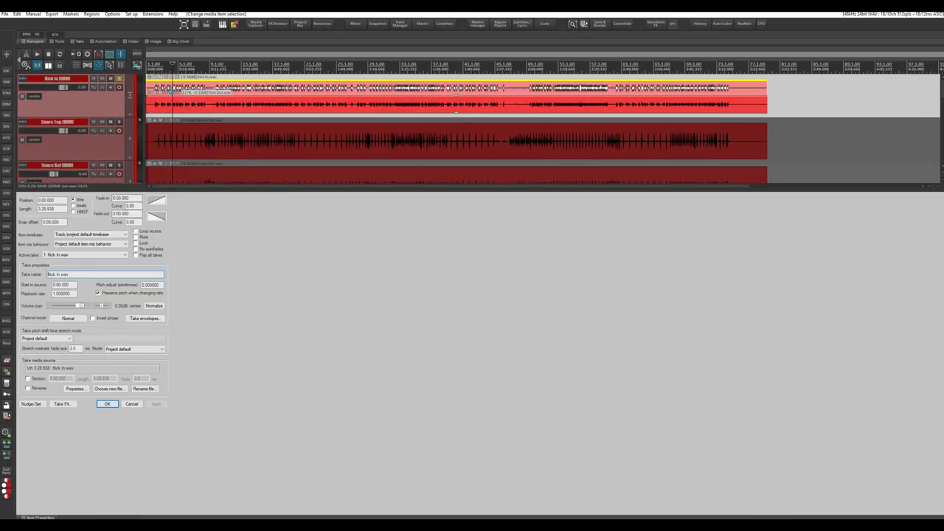
drag(101, 305, 94, 305)
click(107, 405)
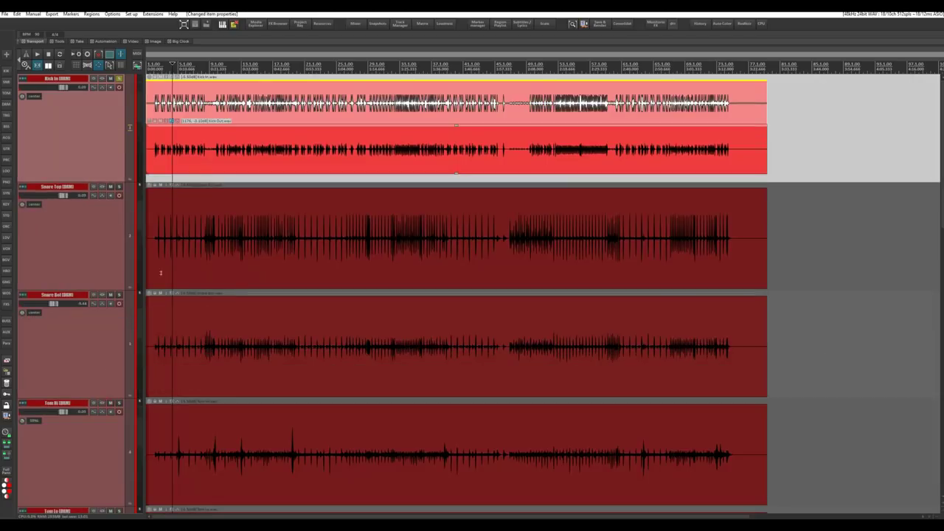
Lower the Kick Out item's volume during playback of the soloed kick track.
key(space)
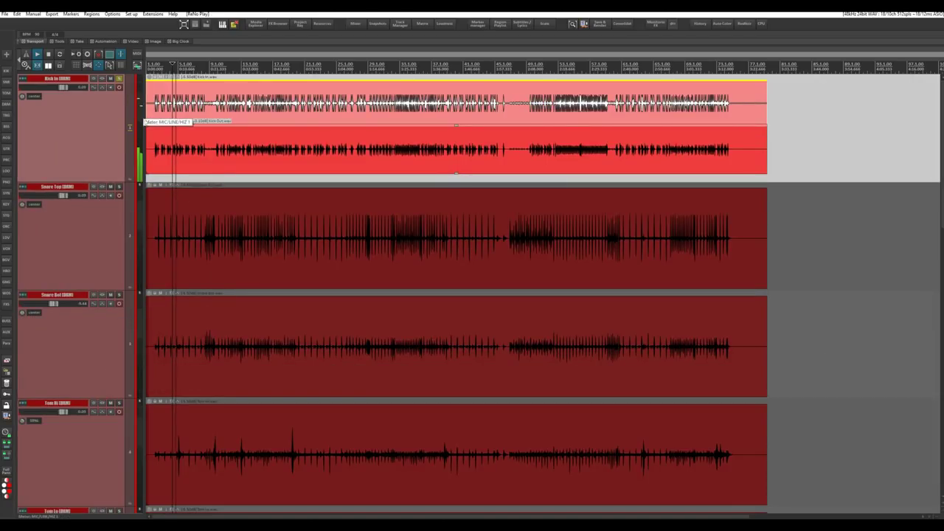
click(580, 150)
drag(156, 104, 156, 131)
key(space)
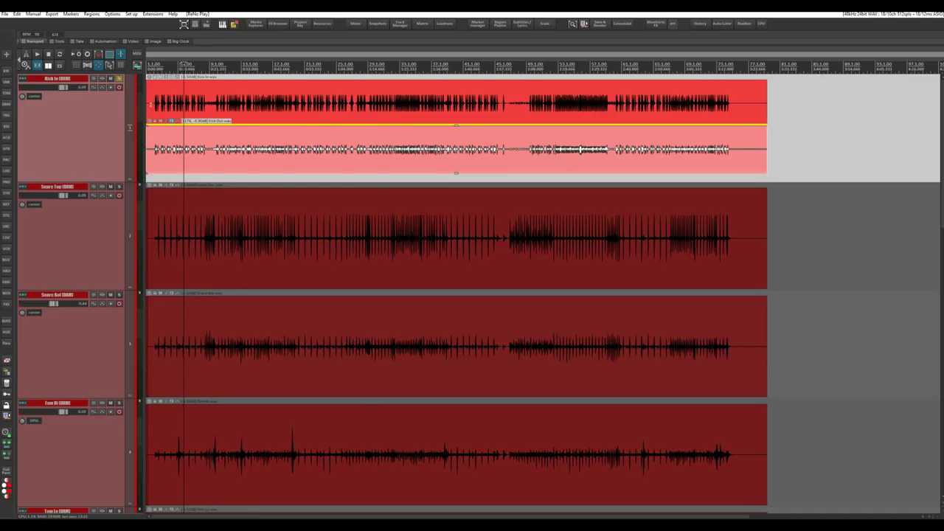
click(169, 103)
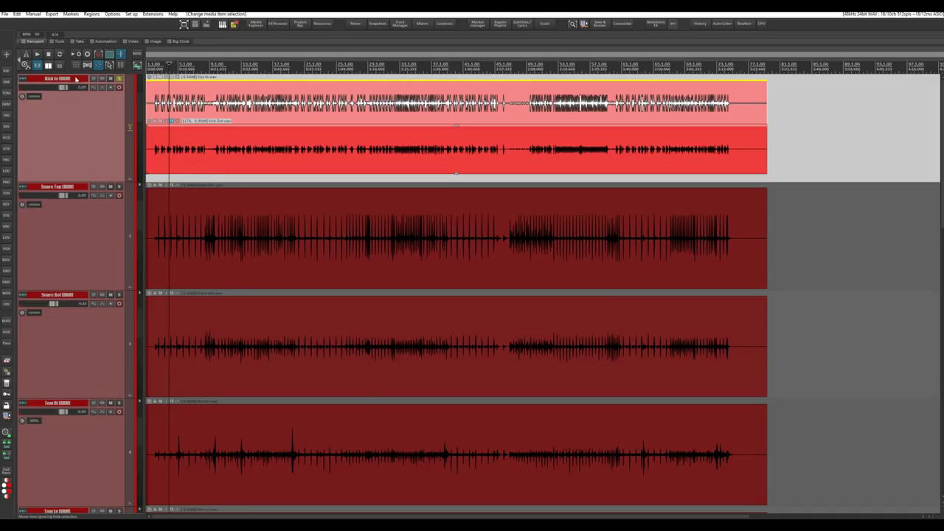
click(218, 148)
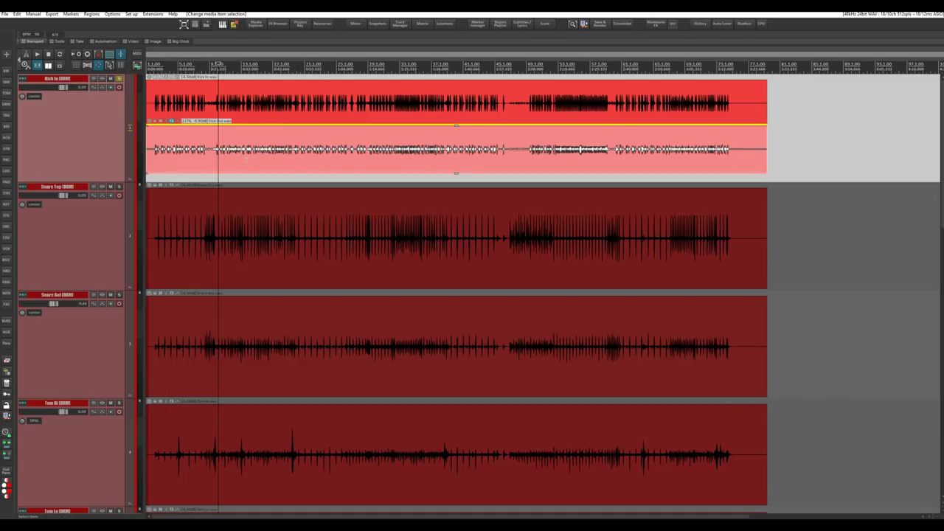
scroll(124, 127, down, 2)
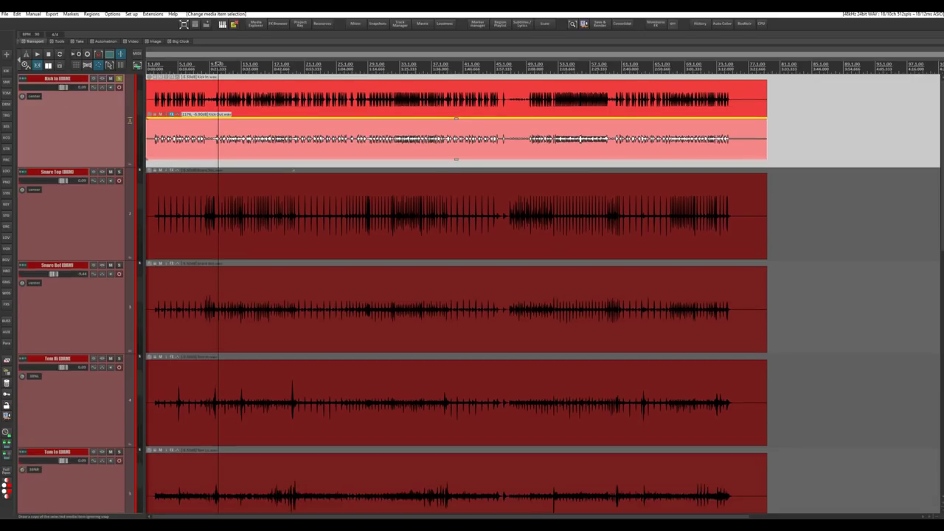
scroll(124, 127, down, 2)
scroll(124, 126, up, 2)
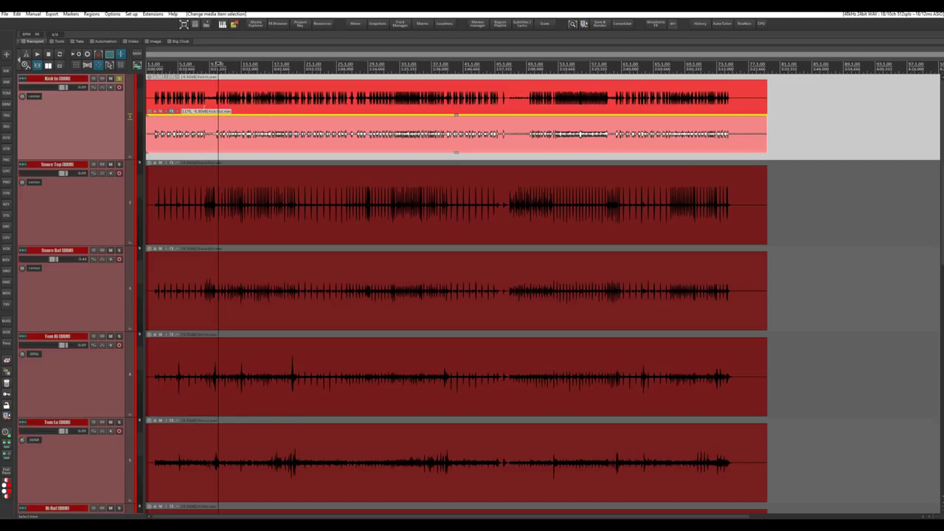
click(196, 134)
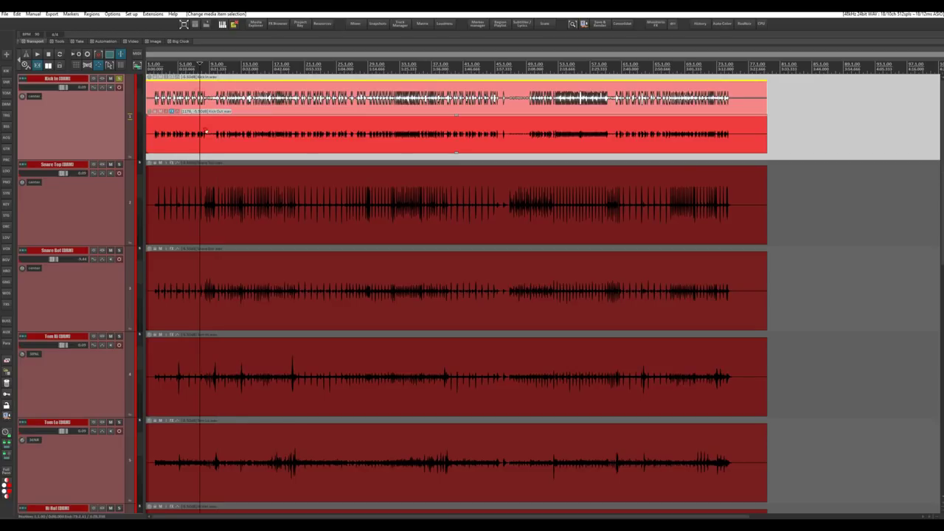
Select both the Kick In and Kick Out items on the Kick In track and group them.
click(206, 96)
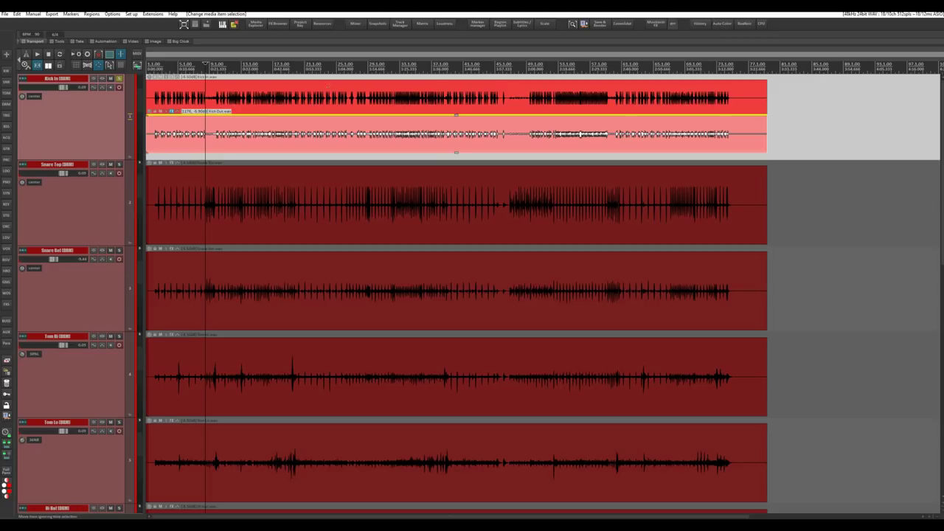
click(327, 133)
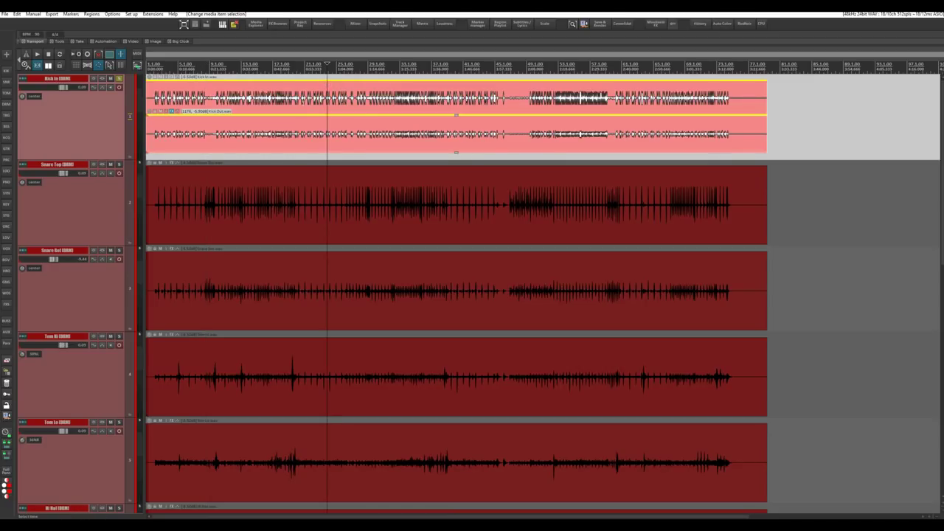
right_click(305, 104)
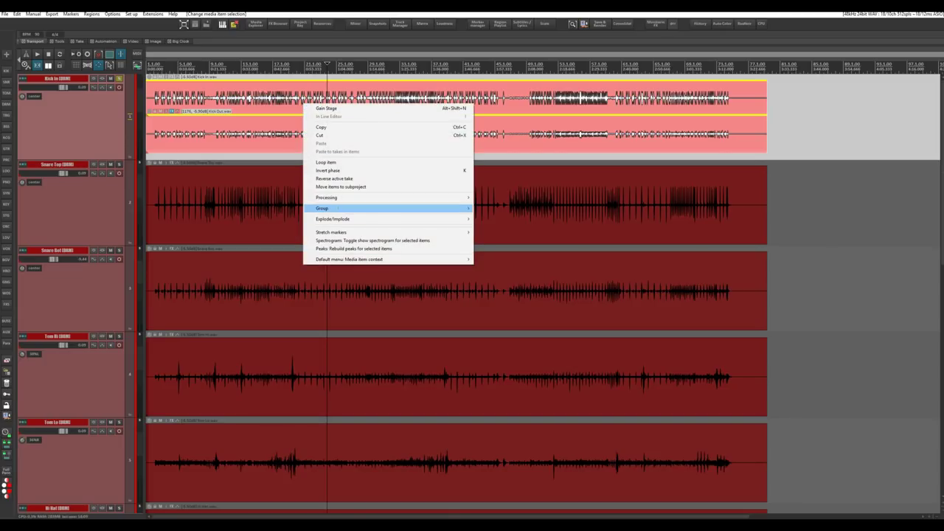
mouse_move(354, 208)
click(502, 208)
click(309, 103)
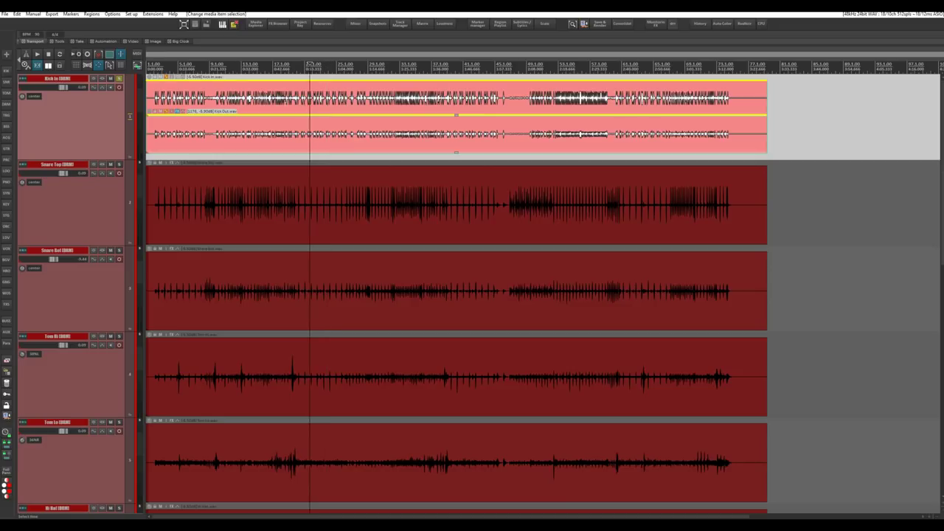
Move the grouped kick items slightly upward in their lane and make a time selection from about bar 19 to bar 27.
mouse_move(351, 104)
mouse_down()
mouse_move(491, 104)
mouse_move(349, 101)
mouse_up()
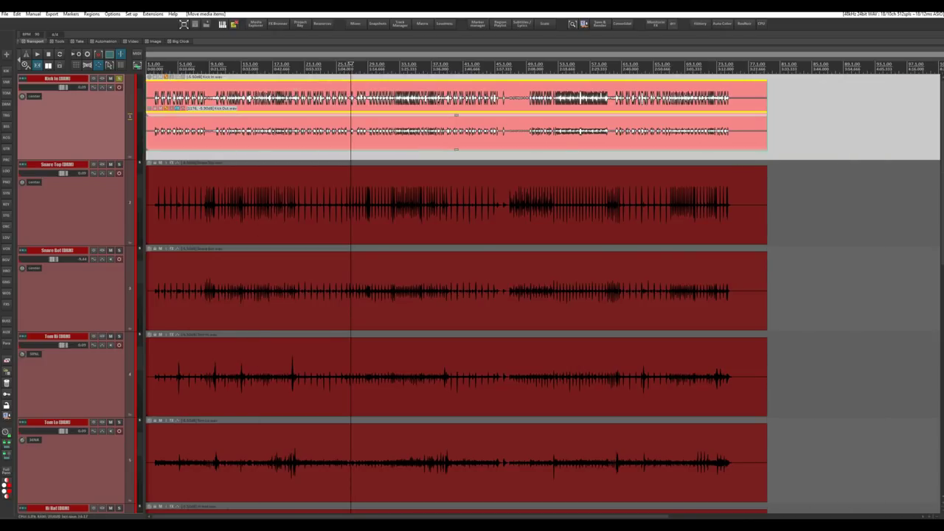
drag(288, 96, 353, 89)
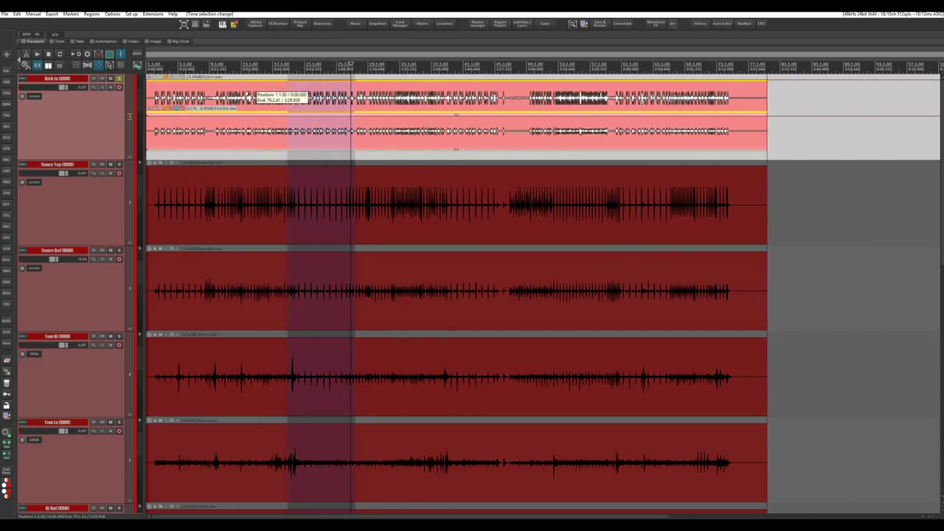
click(237, 89)
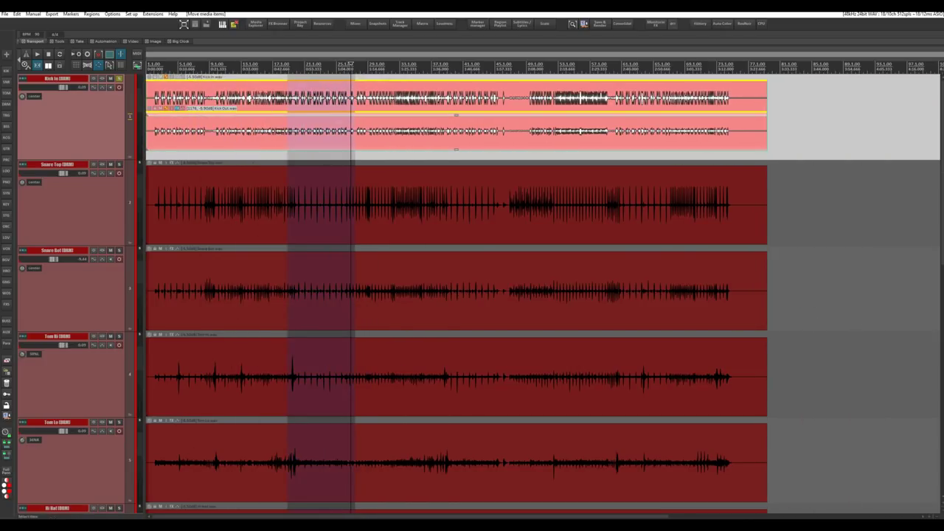
click(256, 65)
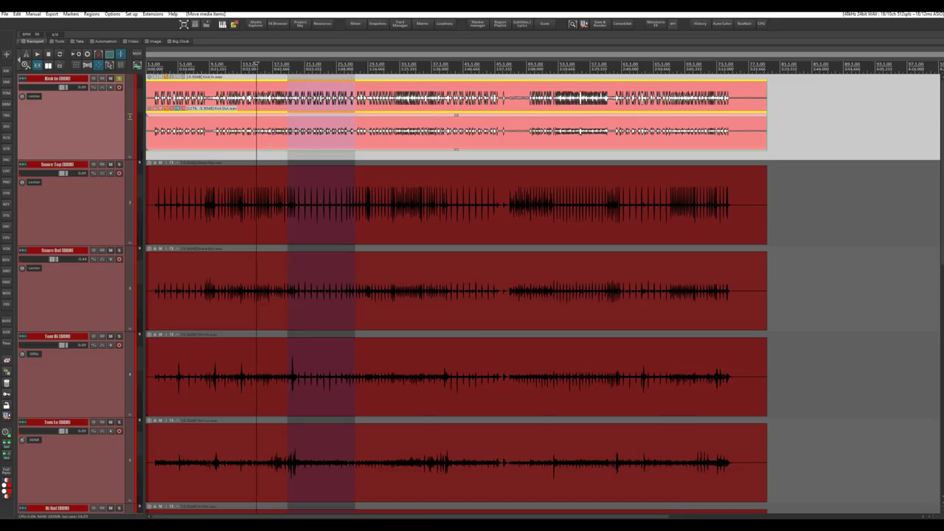
scroll(256, 65, down, 2)
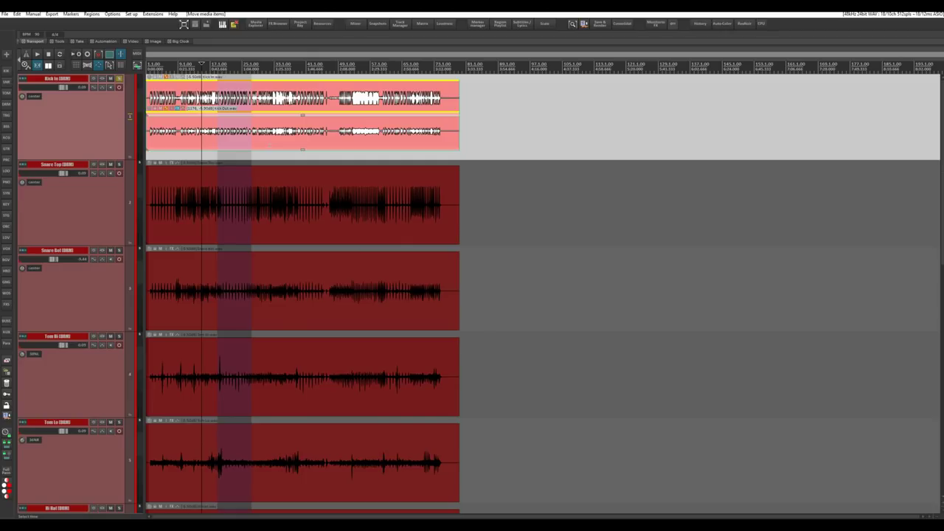
scroll(269, 146, down, 5)
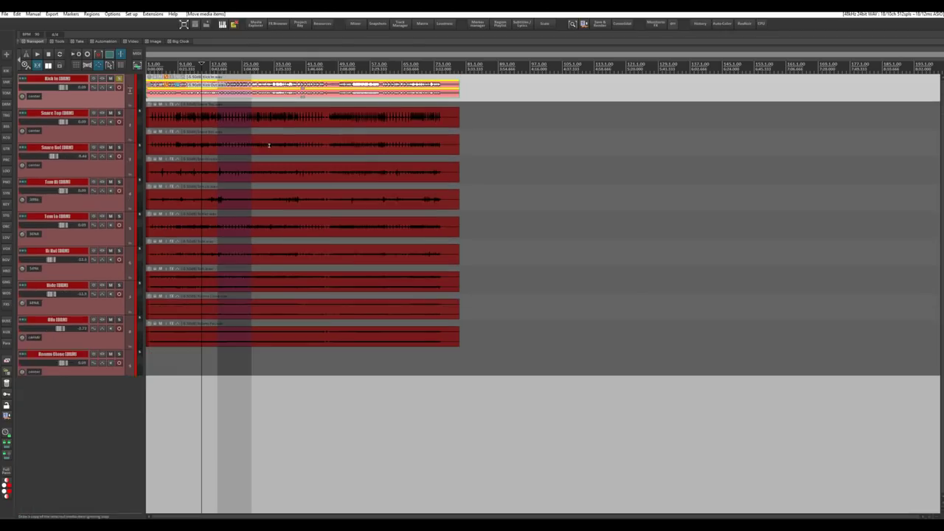